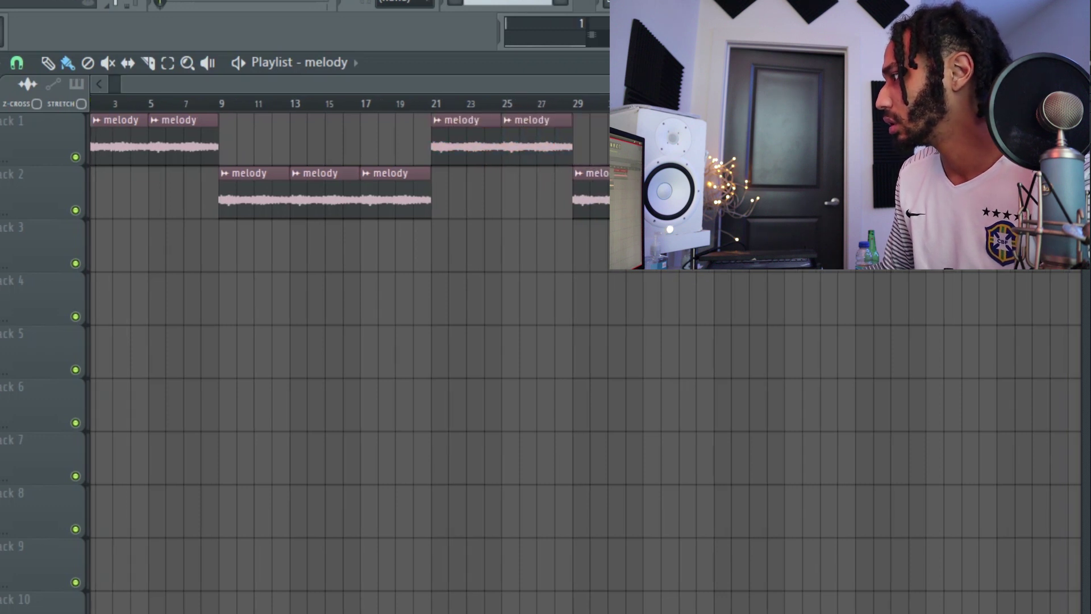
- Place three consecutive Pattern 1 clips on track 3, covering bars 9 to 21 beneath the melody
scroll(349, 340, "down", 1)
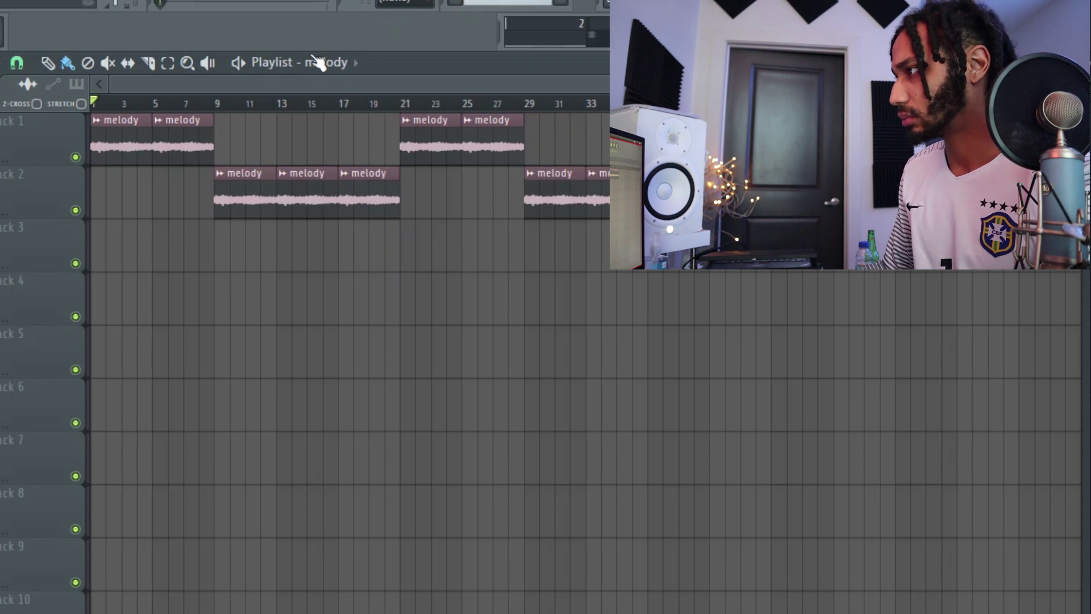
left_click(333, 65)
left_click(364, 134)
left_click(113, 230)
left_click_drag(115, 246, 305, 256)
scroll(264, 286, "up", 3)
key("ctrl+b")
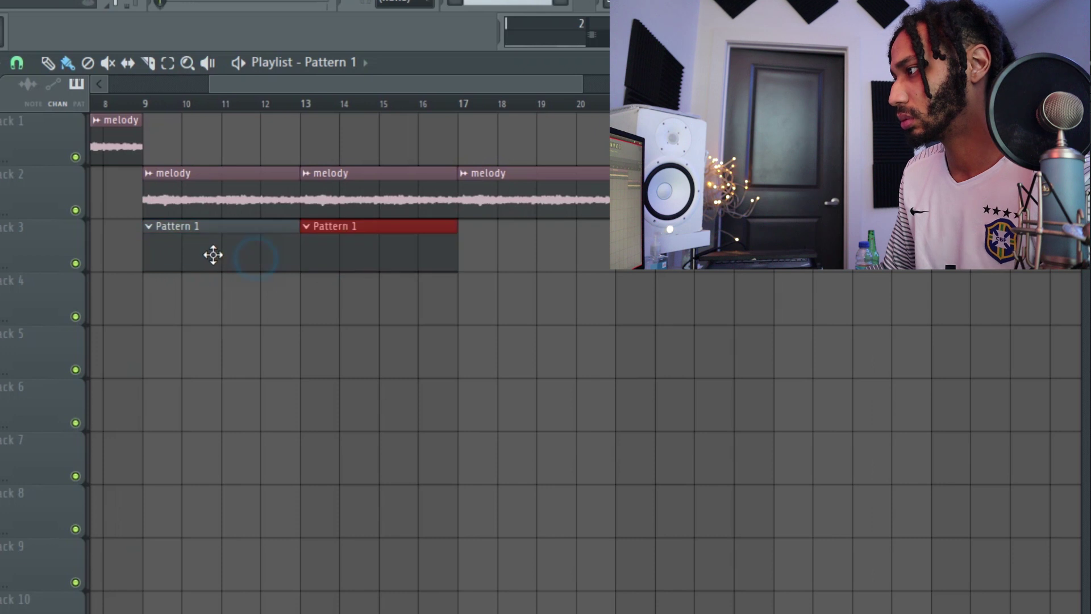
key("ctrl+b")
scroll(239, 292, "down", 4)
left_click(167, 103)
left_click_drag(167, 103, 30, 105)
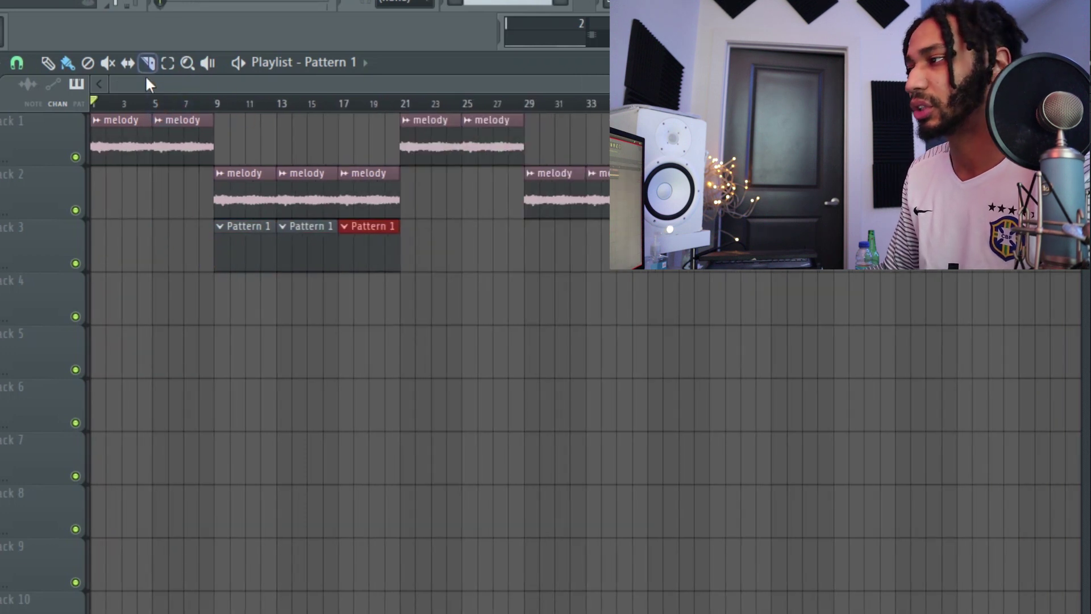
- Play the arrangement from the start through the melody intro up to about bar 9
left_click(176, 212)
key("space")
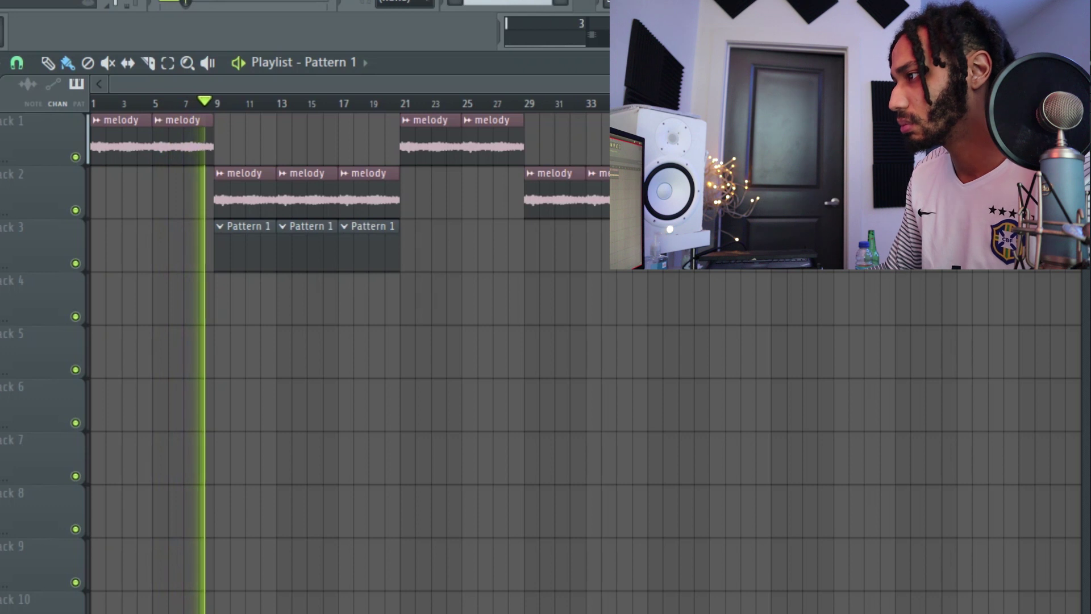
key("space")
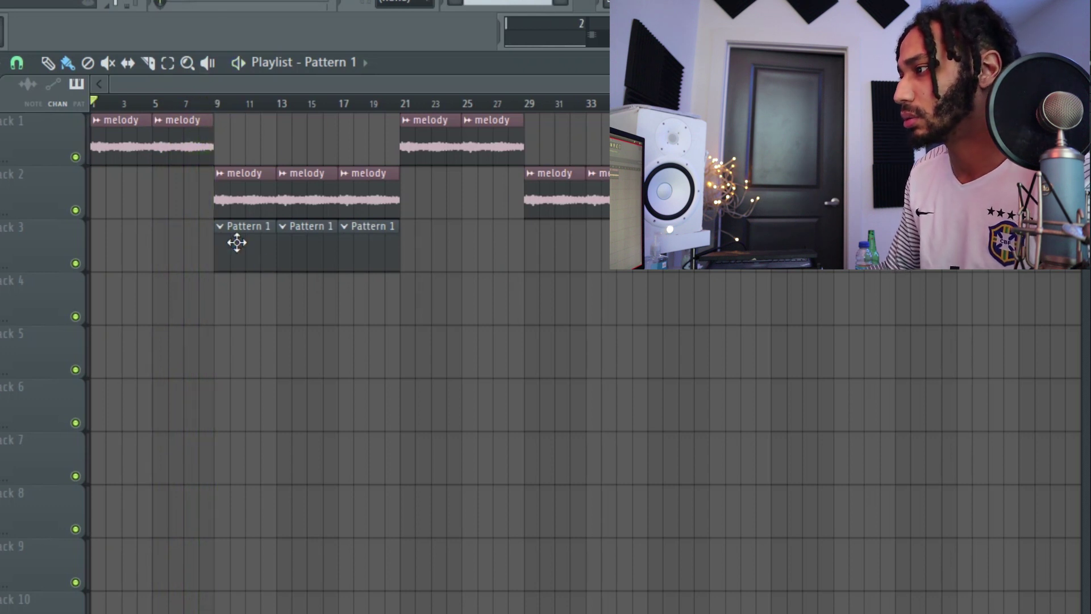
- Rework the Pattern 1 clips on track 3 into two four-bar clips over bars 9 to 17, and set playback to bar 9
right_click(288, 243)
left_click_drag(277, 249, 327, 257)
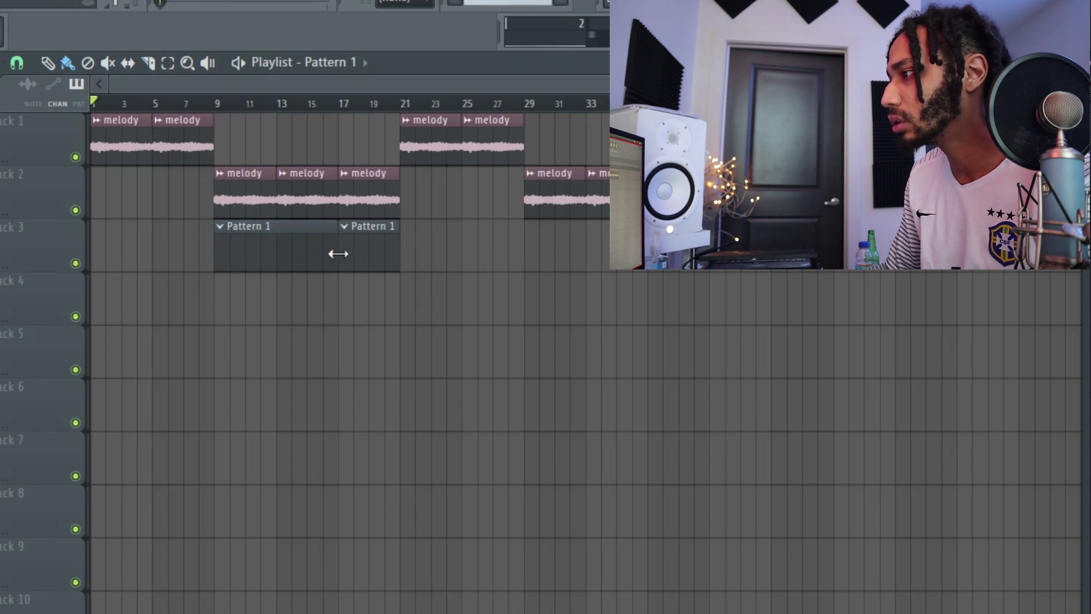
left_click(338, 255)
right_click(370, 236)
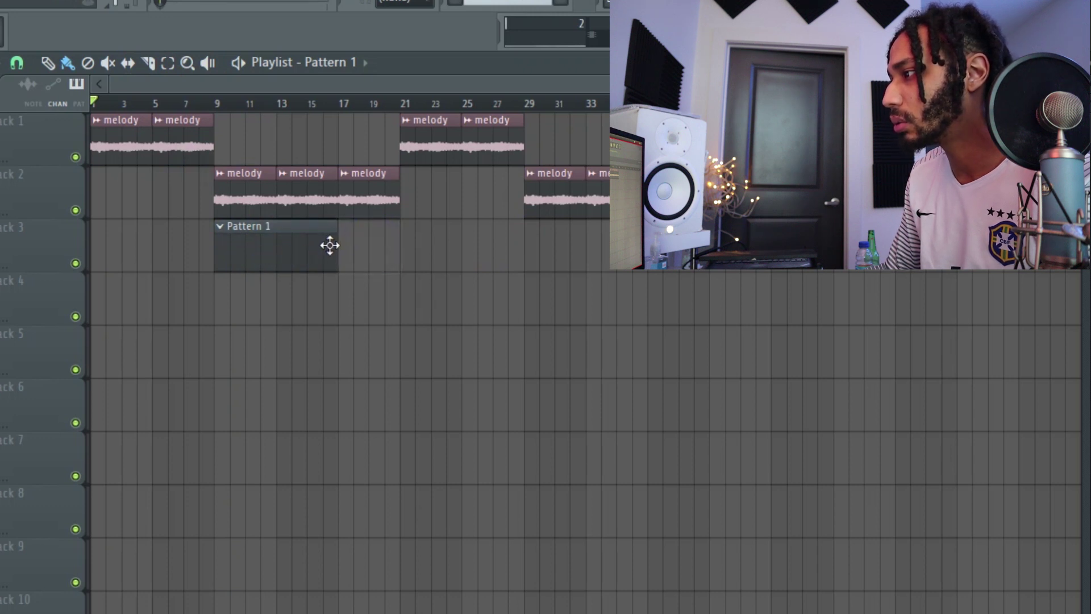
left_click_drag(334, 251, 229, 263)
key("ctrl+b")
left_click(243, 251)
left_click(215, 104)
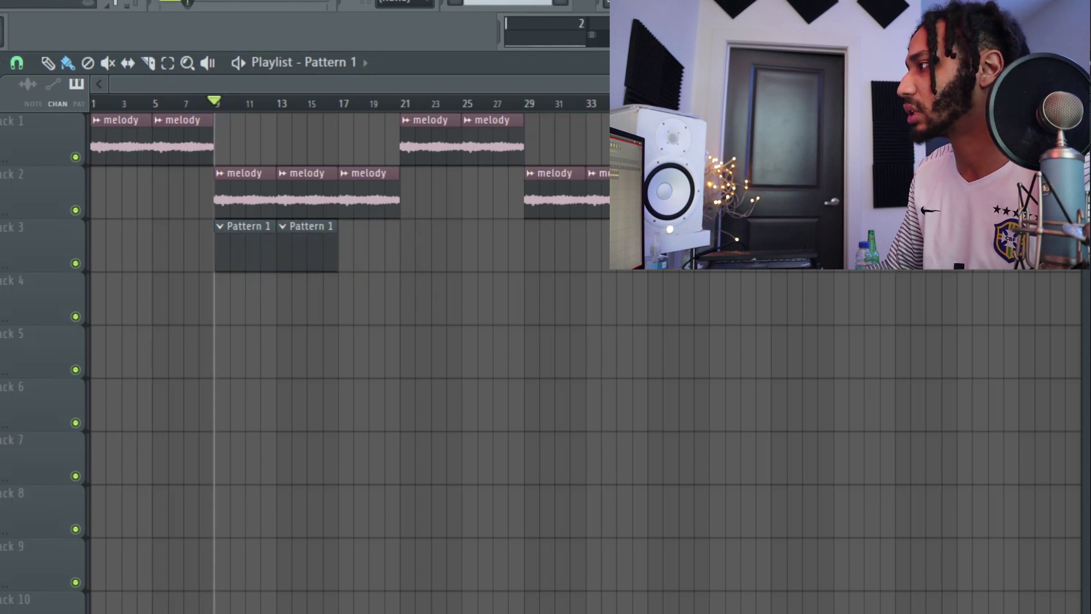
- Open Pattern 1's channel rack and add the Hi Hat [ Hit 1 ], Clap and Kick [ Rack ] samples as channels
double_click(268, 250)
left_click(402, 141)
left_click(397, 161)
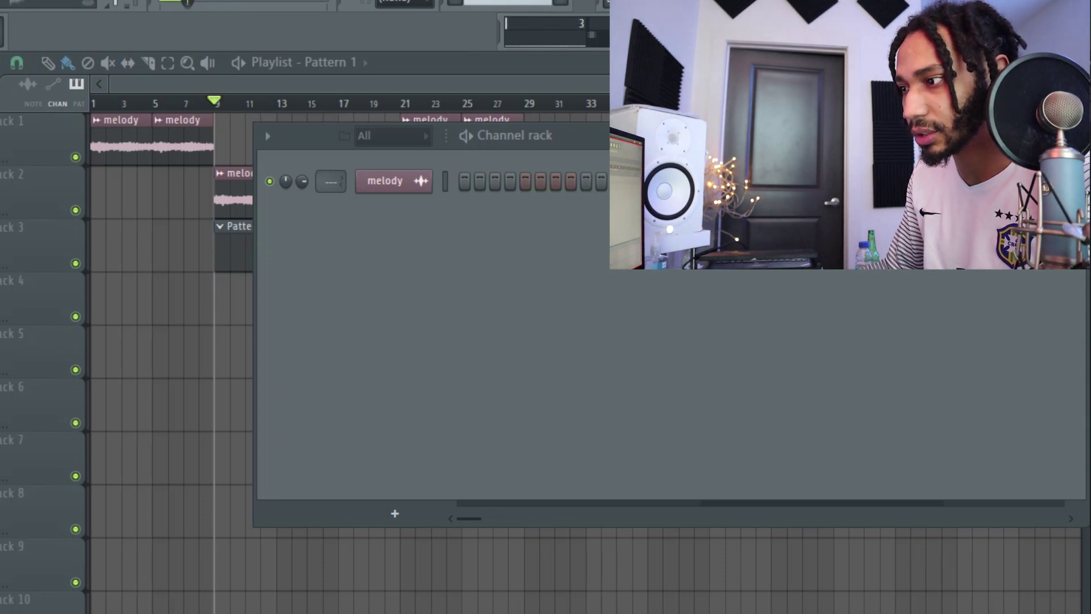
left_click_drag(134, 472, 358, 284)
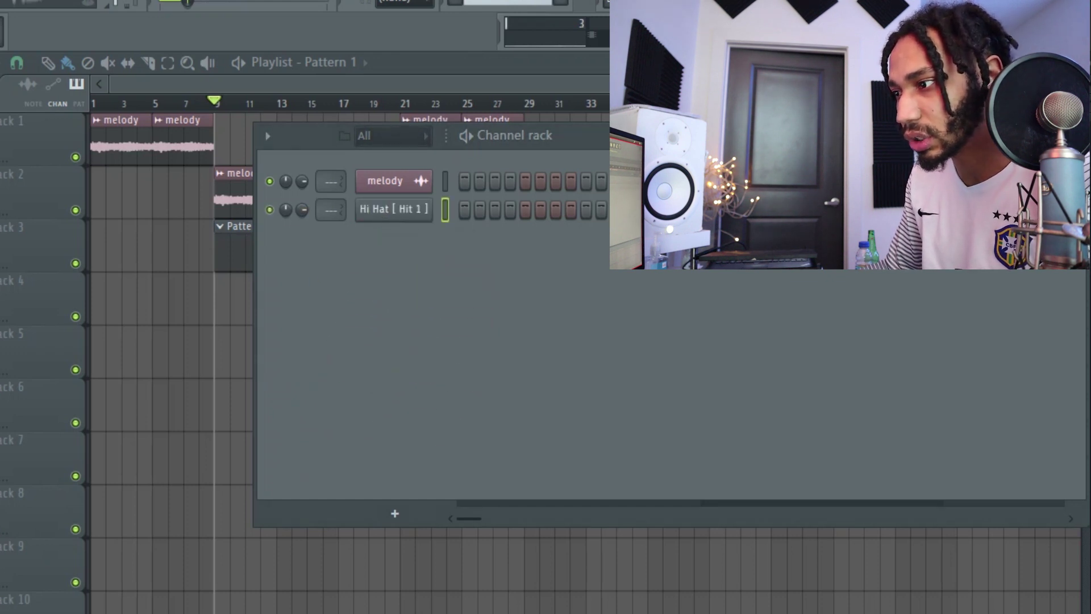
left_click_drag(329, 336, 332, 287)
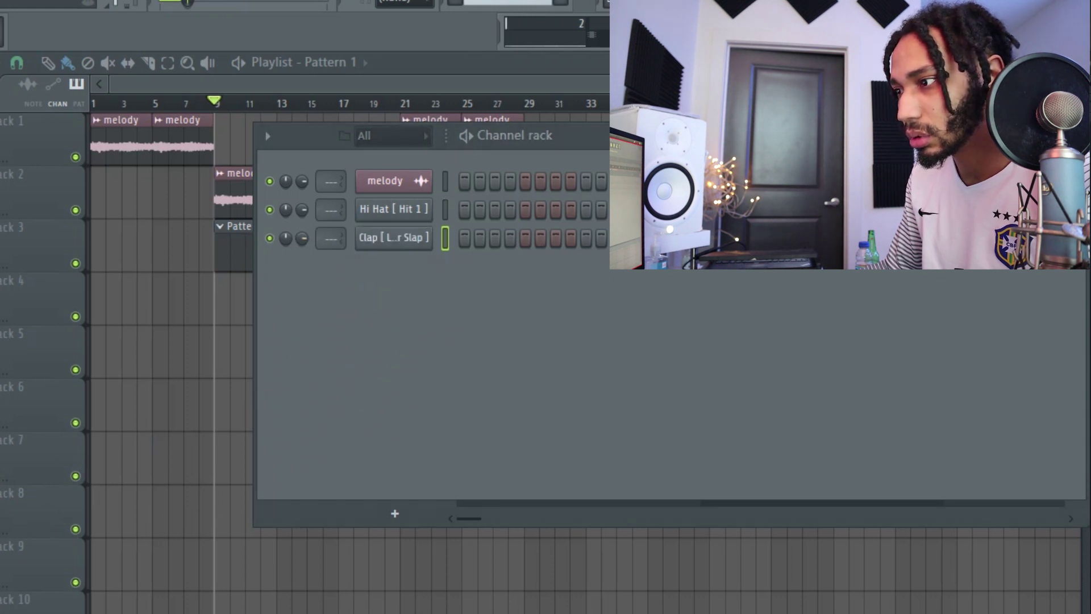
left_click_drag(368, 293, 369, 295)
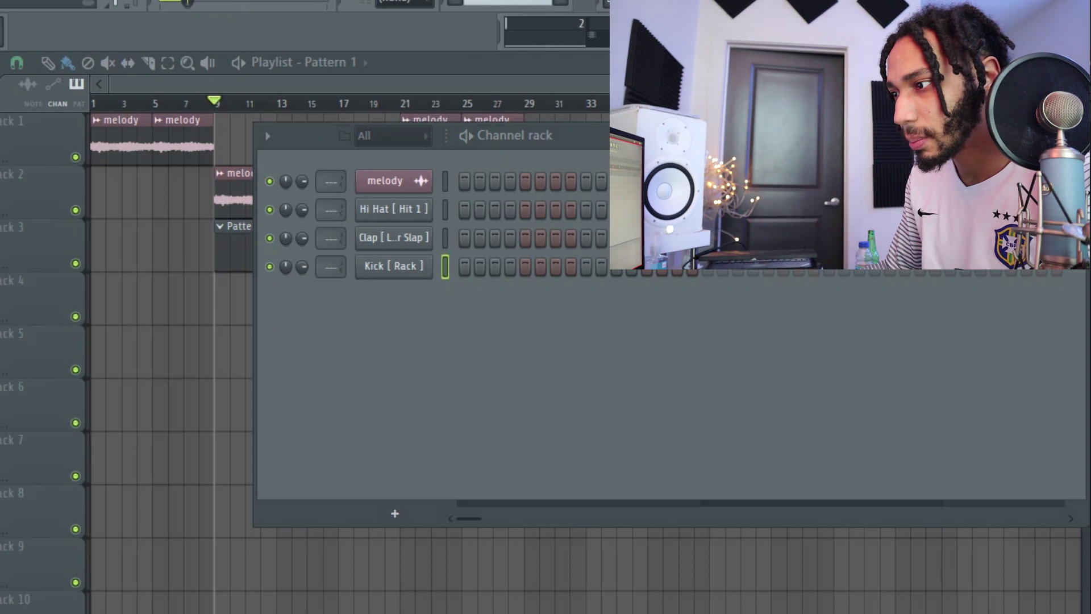
- Add the open hat, Tabla [ Metro ] and 808 [ Spinz ] samples as channels beneath the kick
left_click_drag(268, 411, 273, 417)
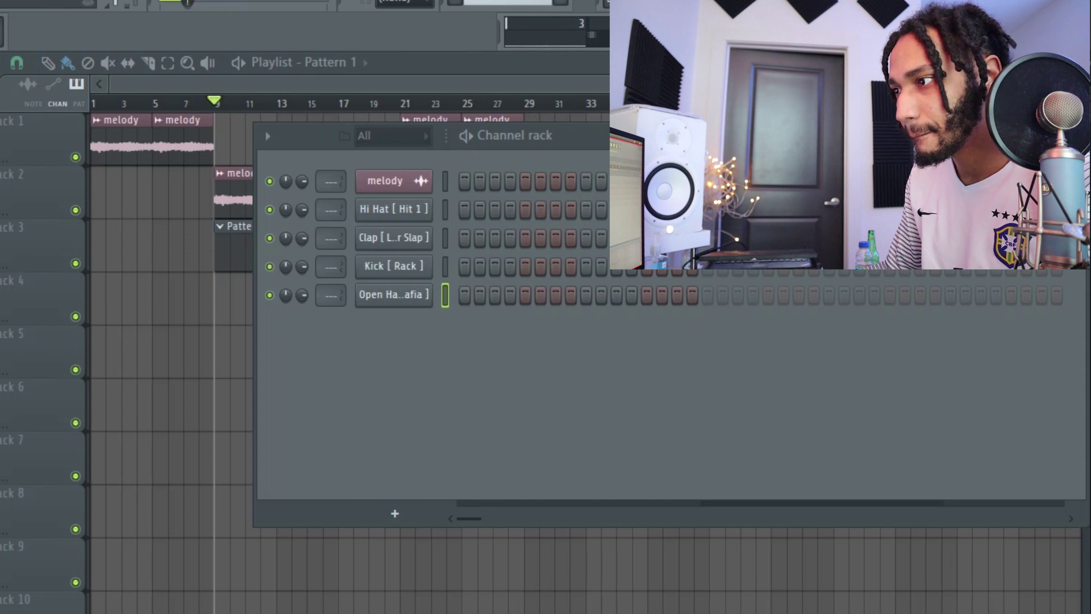
left_click_drag(108, 358, 416, 339)
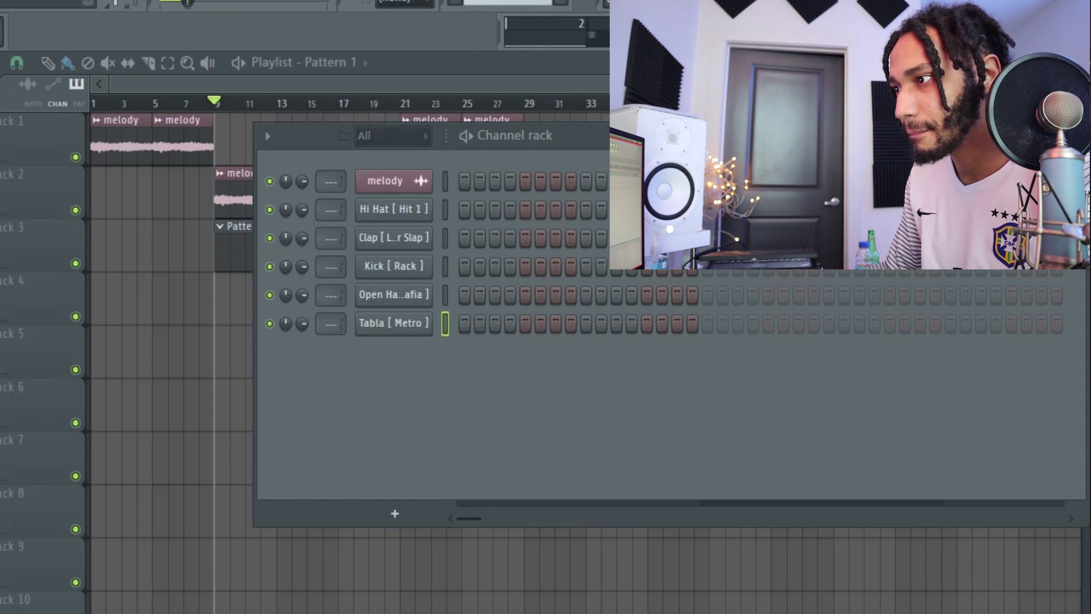
left_click_drag(108, 364, 346, 380)
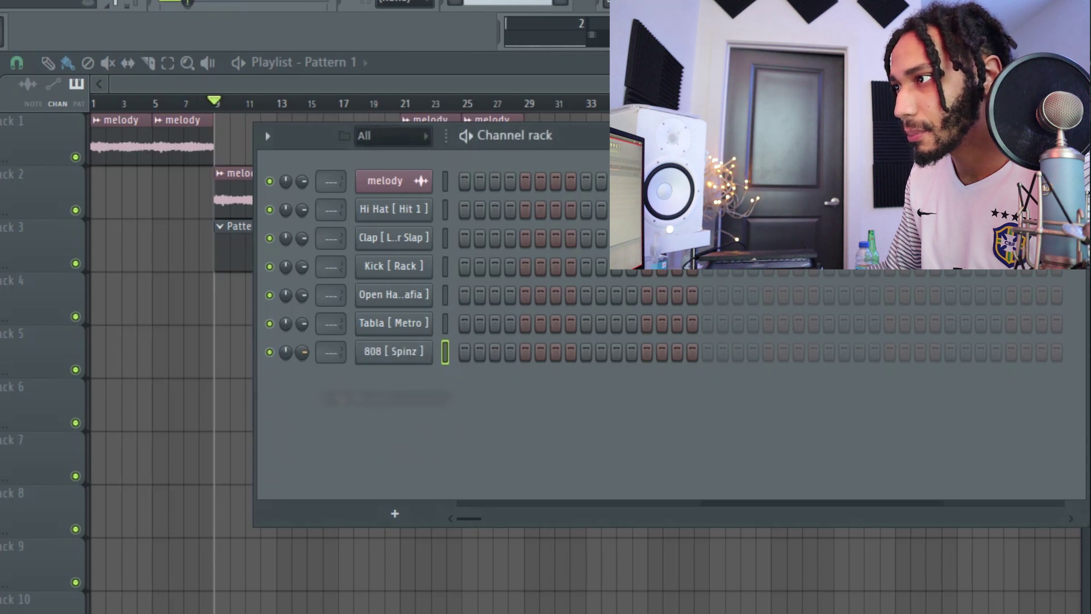
- Fill each 2 steps on the Hi Hat channel and open that channel in the piano roll
right_click(424, 209)
left_click(636, 271)
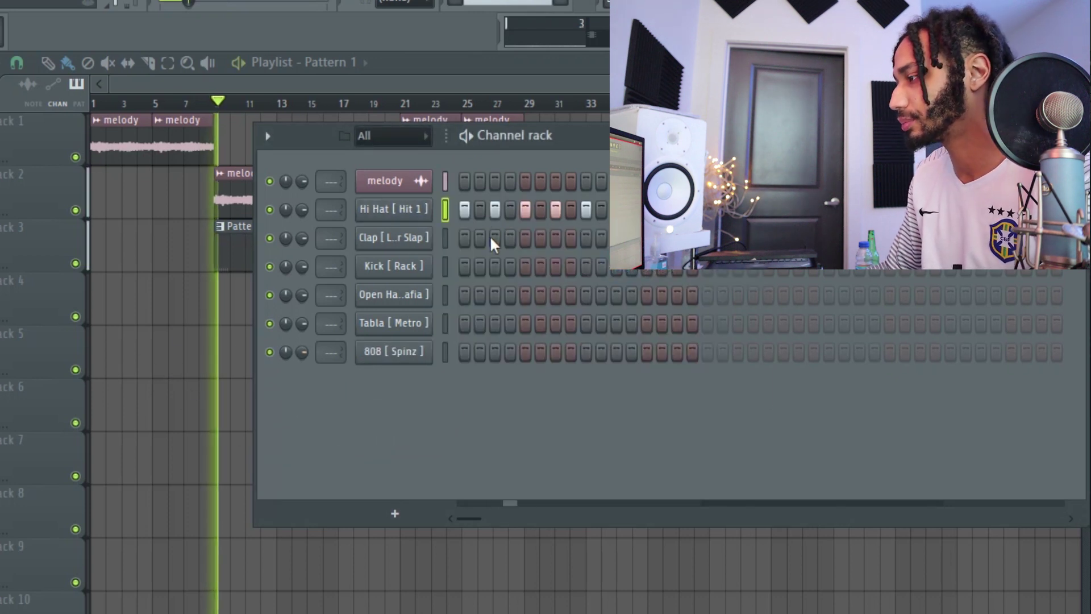
right_click(426, 209)
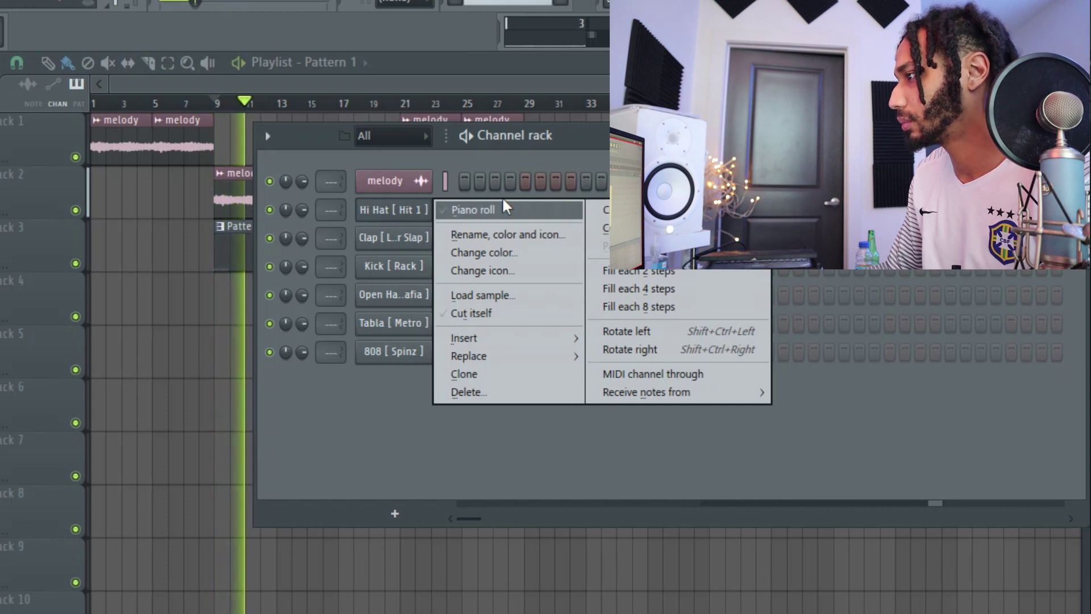
left_click(487, 211)
- Duplicate the one-bar hi-hat pattern on C5 to fill bars 2 to 4, and clear the selection
scroll(326, 246, "down", 2)
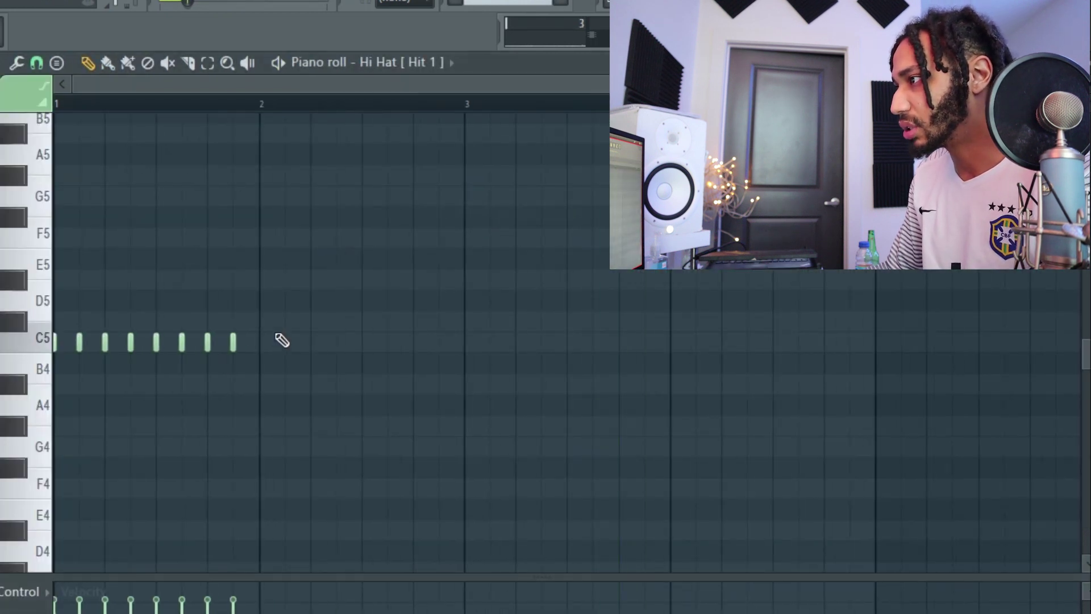
key("ctrl+a")
key("ctrl+b")
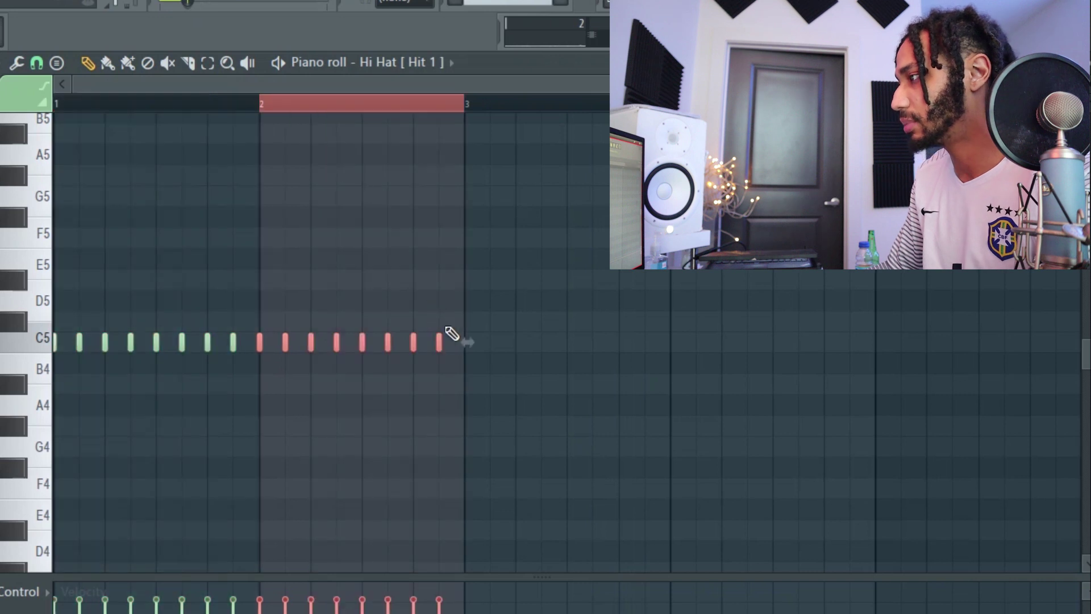
scroll(449, 335, "down", 1)
key("ctrl+b")
key("ctrl+b")
scroll(248, 272, "down", 1)
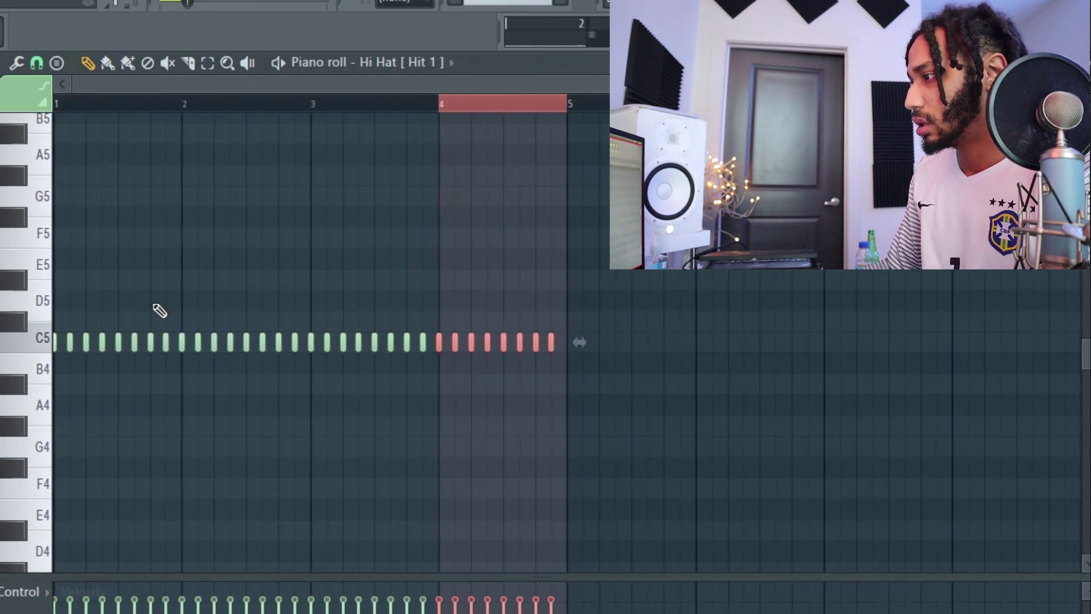
left_click(216, 417)
scroll(144, 453, "up", 4)
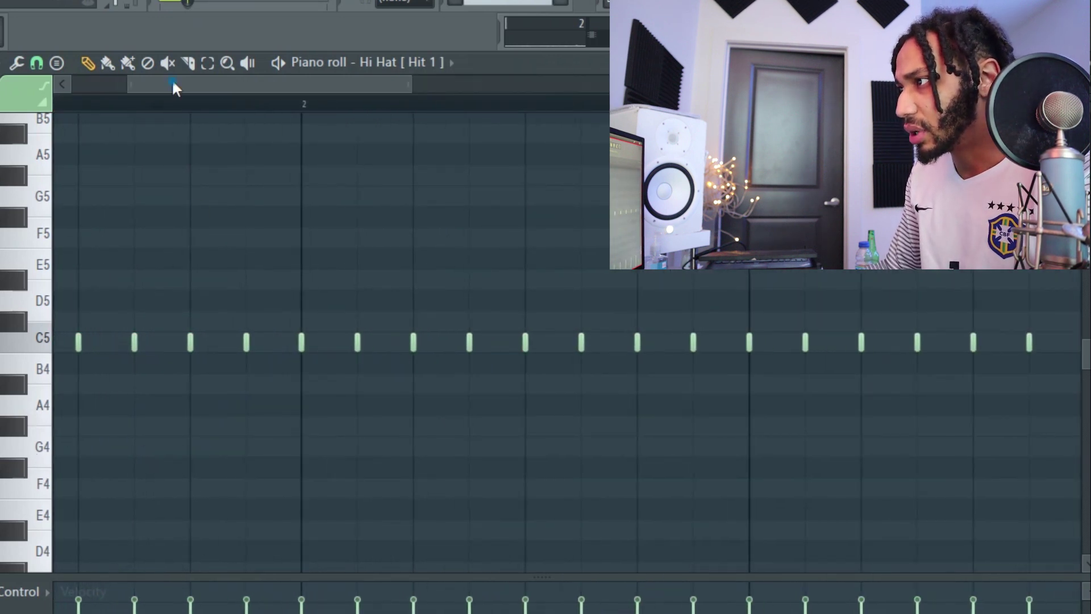
left_click_drag(173, 85, 113, 86)
scroll(82, 340, "down", 3)
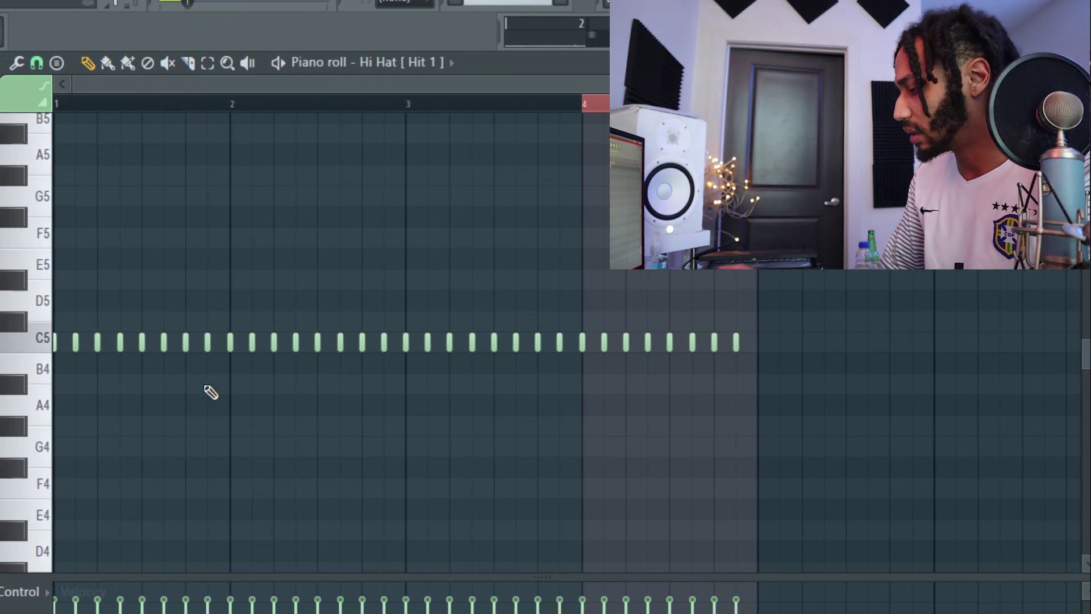
key("ctrl+d")
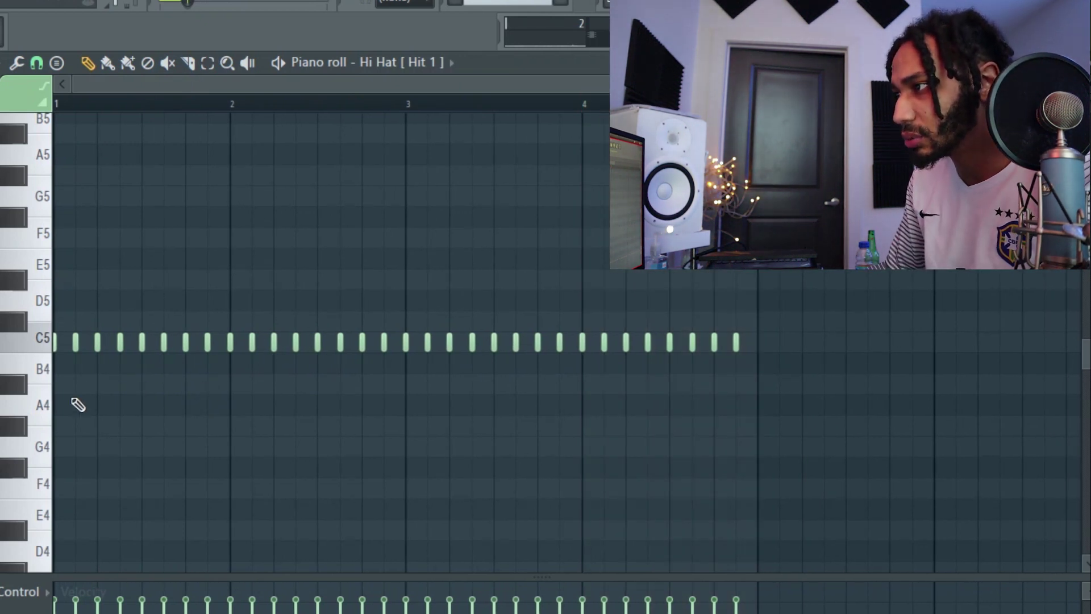
- Set the piano roll snap to 1/3 step for painting hi-hat rolls
left_click(36, 62)
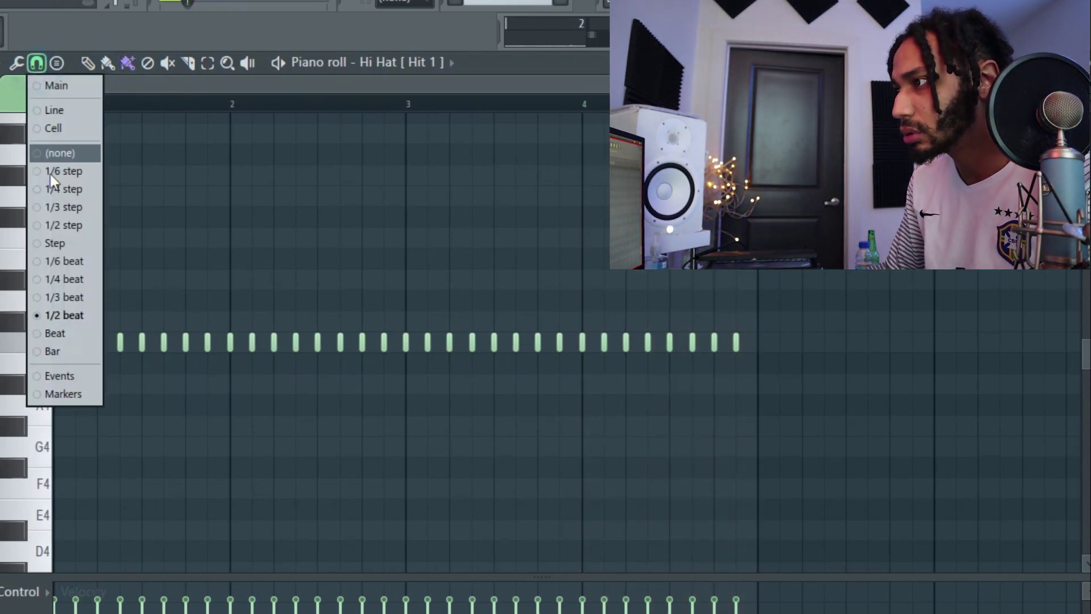
left_click(54, 207)
scroll(91, 398, "down", 3)
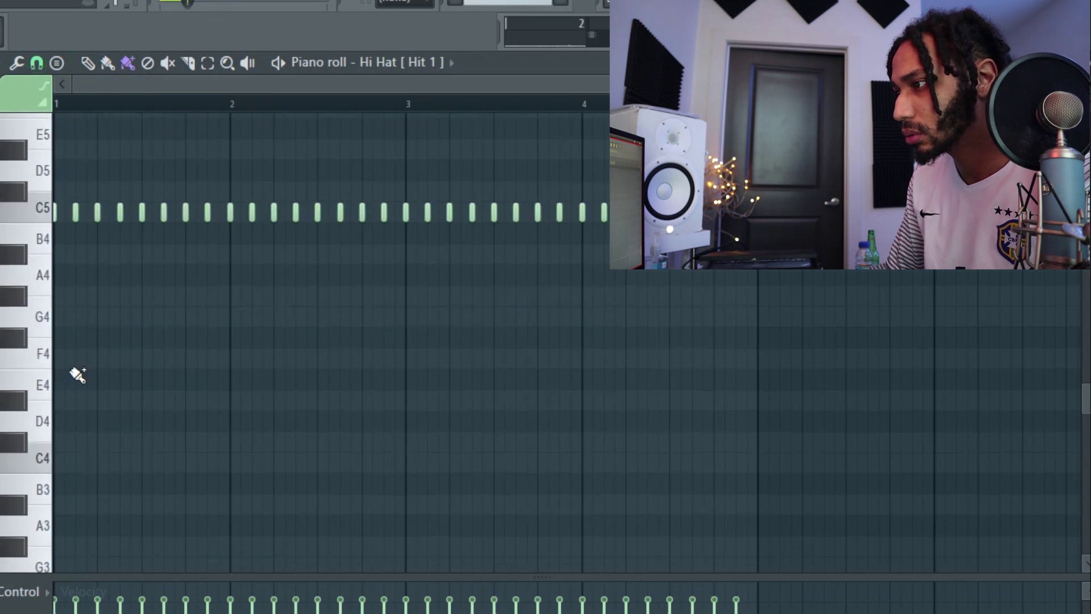
scroll(74, 340, "down", 1)
scroll(102, 296, "up", 1)
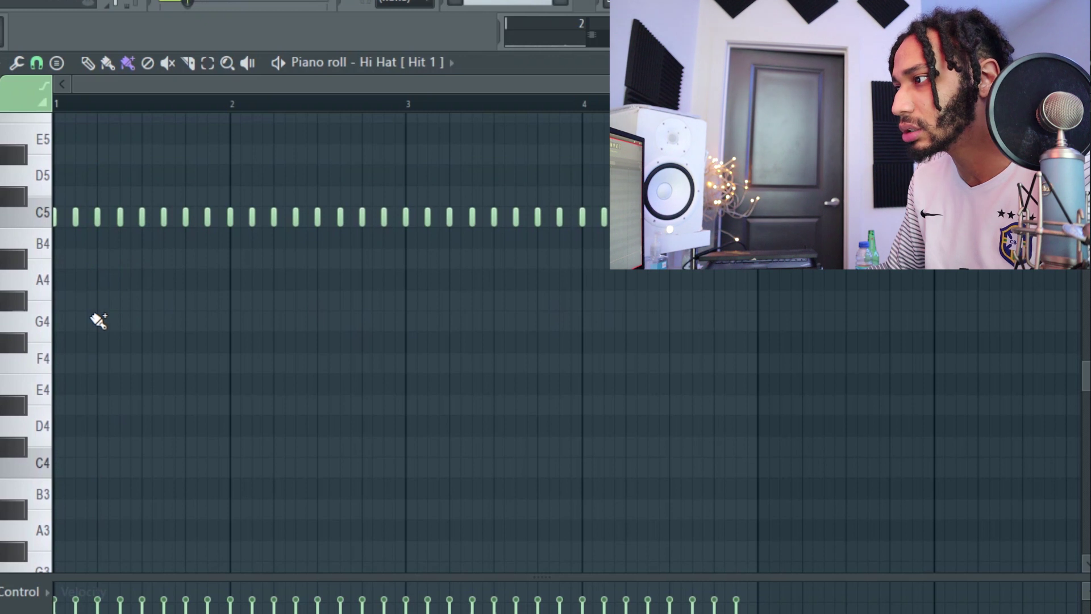
- Paint bar 1's control notes: a G#4 note on beat 2 and an F#4 note on beat 4, each followed by a short G4 roll
left_click_drag(108, 287, 142, 288)
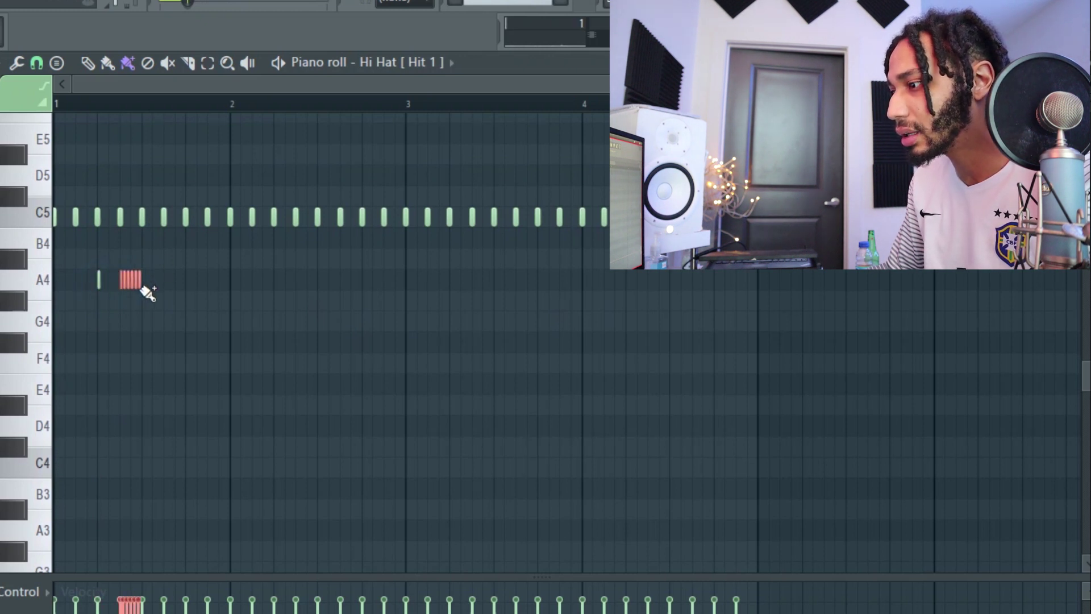
right_click(84, 281)
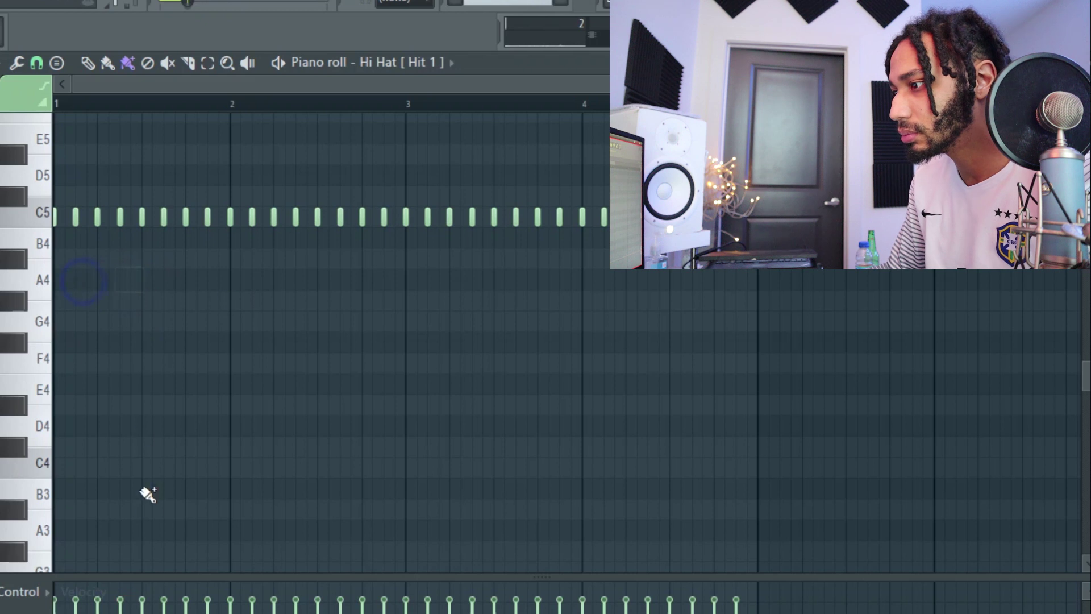
left_click(98, 302)
right_click(76, 295)
left_click(98, 308)
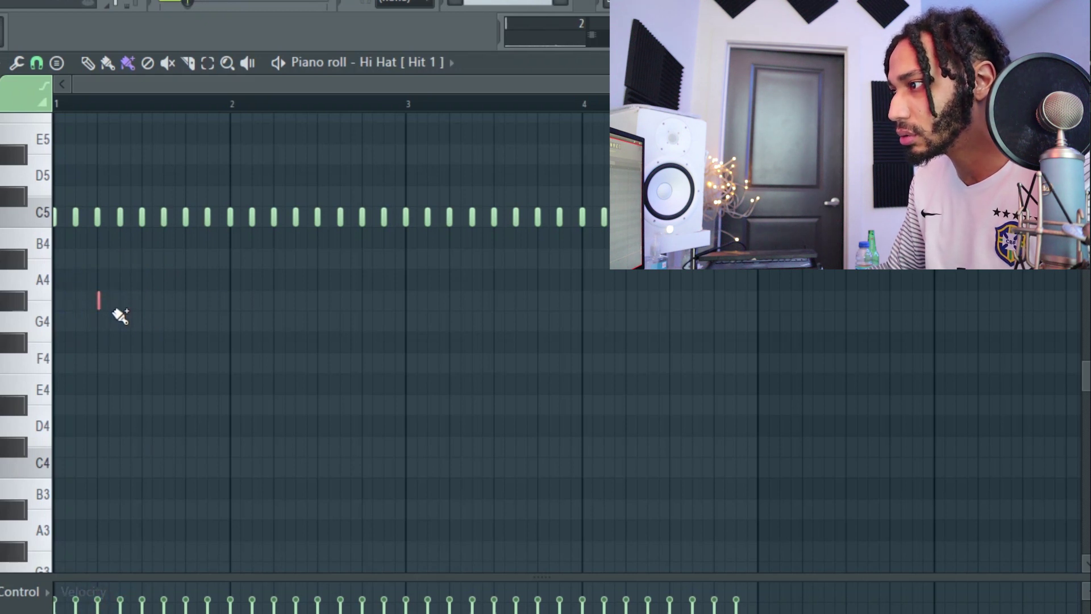
left_click_drag(122, 323, 142, 329)
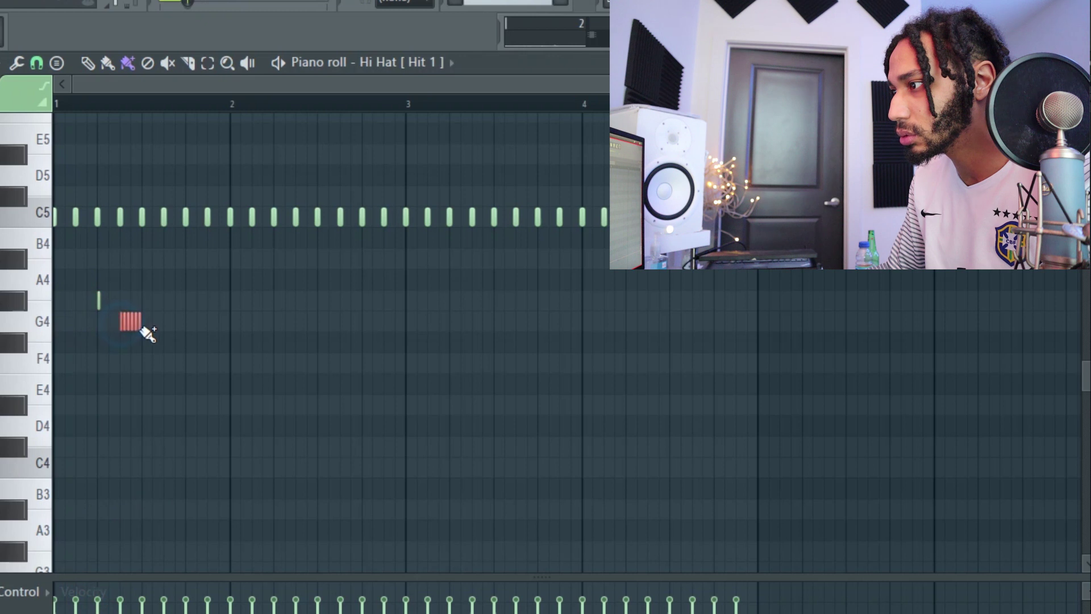
left_click(187, 343)
left_click_drag(211, 320, 230, 334)
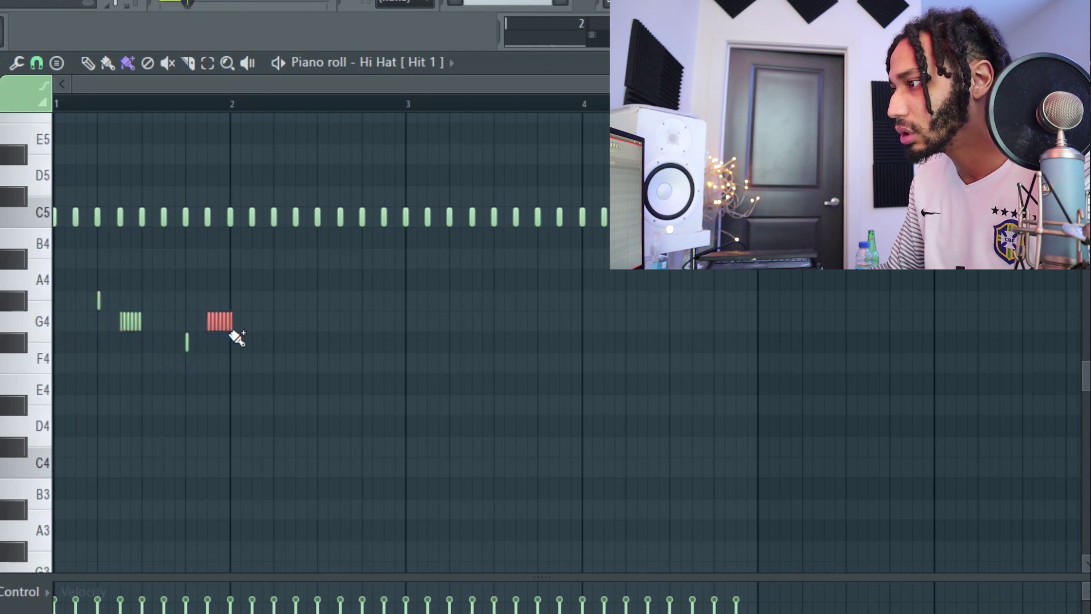
- Paint a single B4 note on beat 4 of bar 2, followed by a short B4 roll before bar 3
left_click(324, 238)
right_click(333, 241)
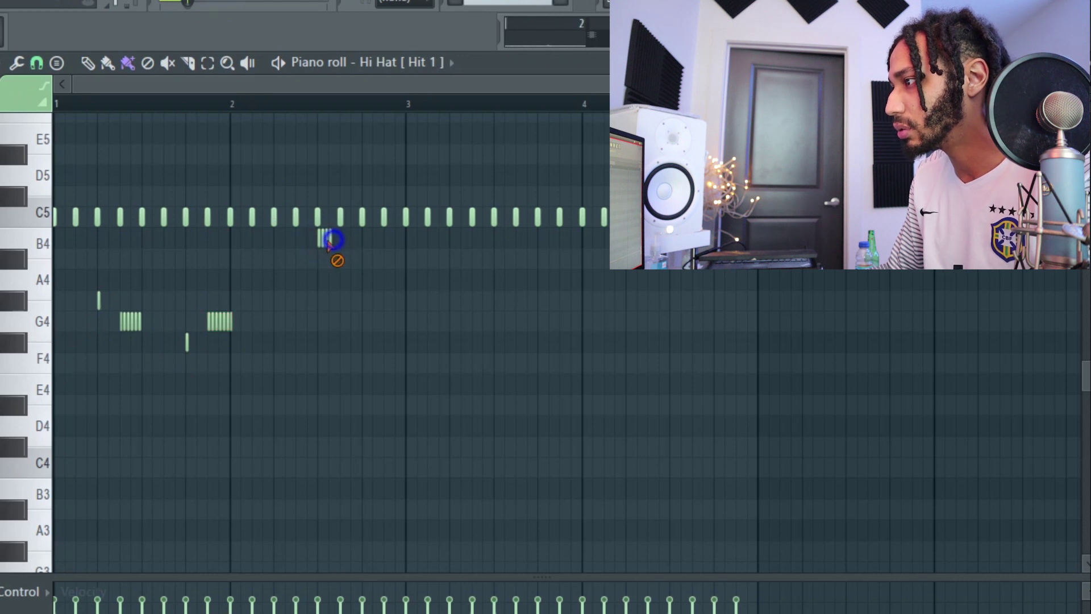
left_click(364, 238)
left_click_drag(385, 239, 400, 244)
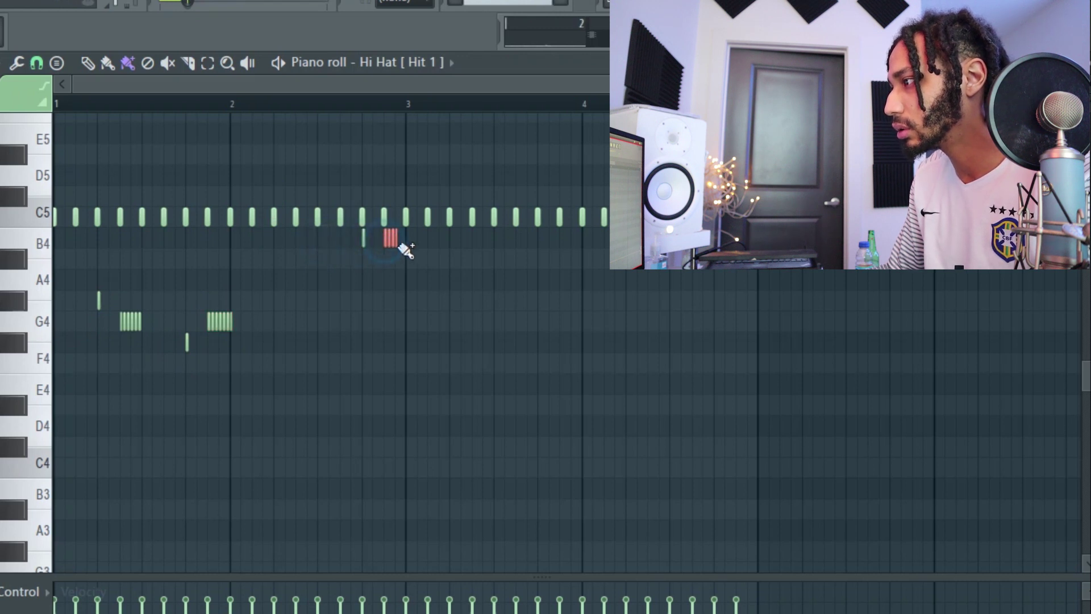
- Paint a beat-4 note followed by a short roll at the ends of bar 3 on C#5 and bar 4 on G4
left_click(538, 196)
left_click_drag(557, 196, 580, 212)
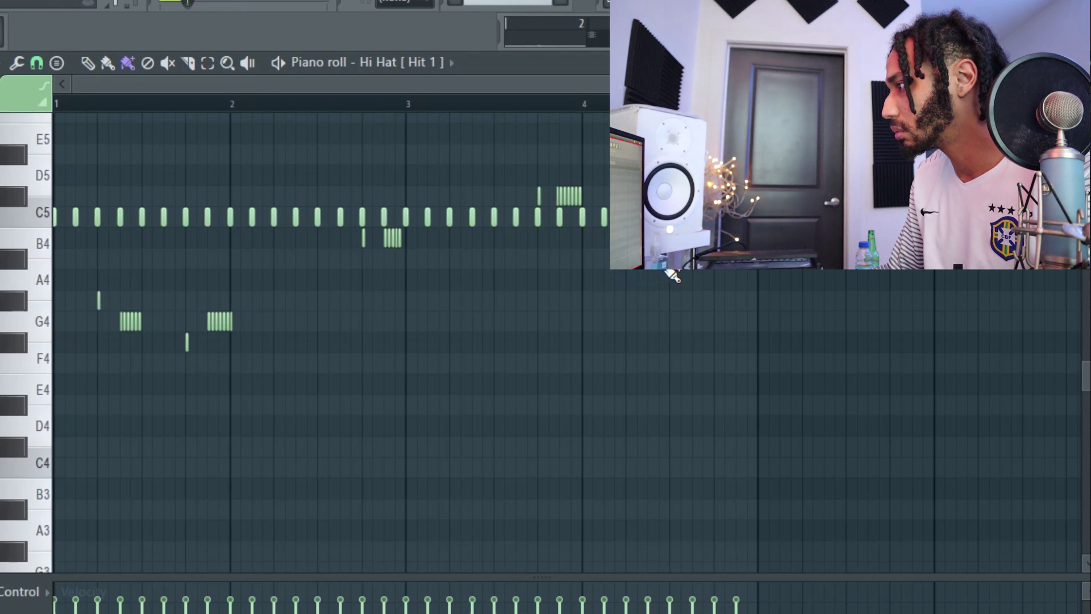
left_click(716, 321)
left_click_drag(737, 325, 756, 333)
- Select all the hi-hat notes, duplicate the four-bar pattern into bars 5 to 8, and return to the Draw tool
key("ctrl+a")
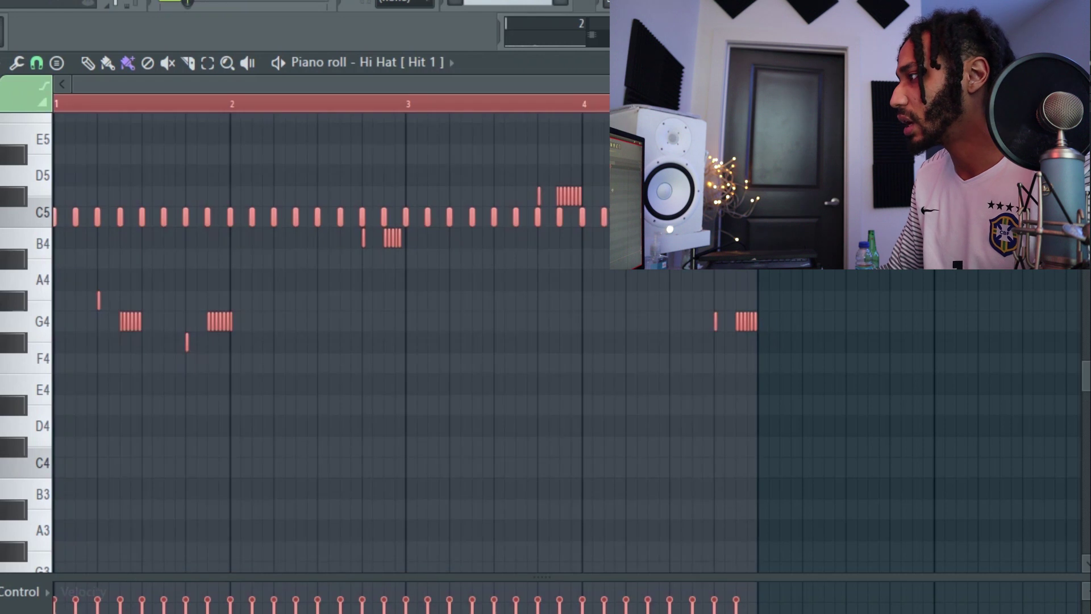
key("ctrl+b")
left_click(60, 67)
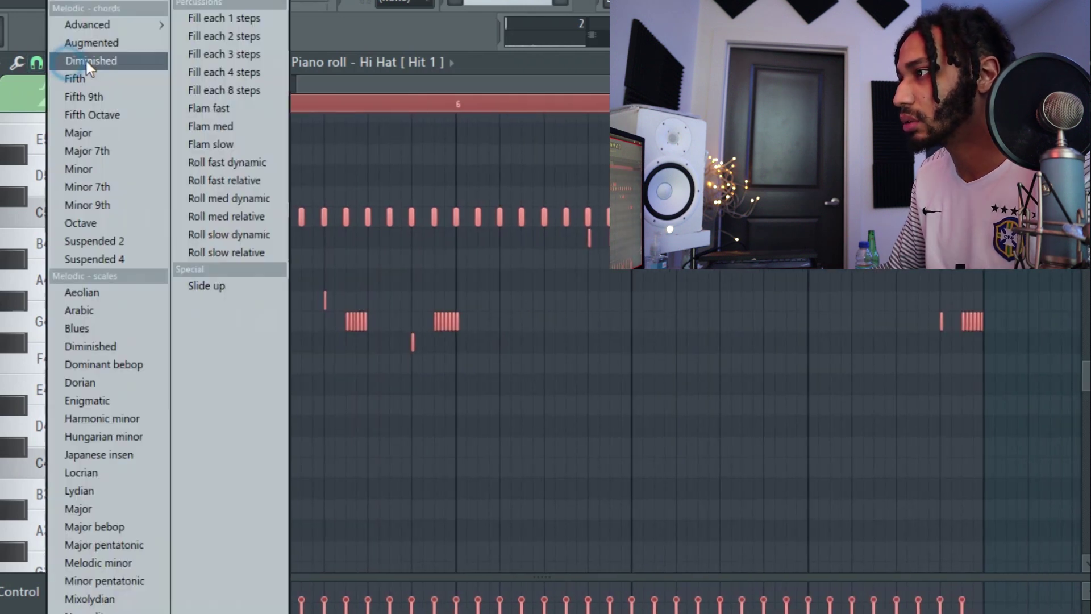
left_click(333, 81)
left_click(83, 63)
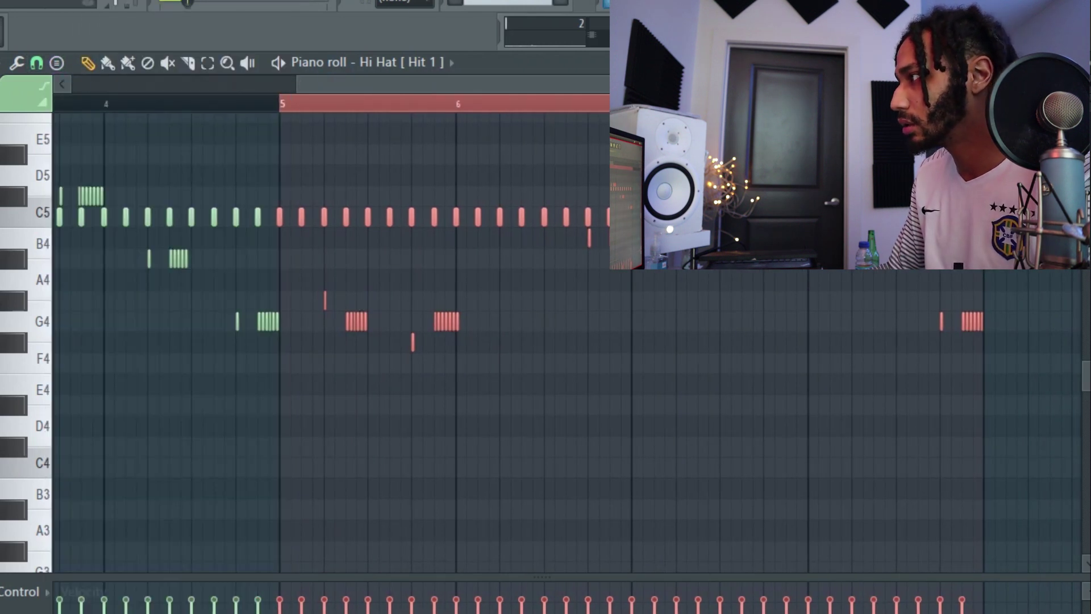
- Play the arrangement and add another Pattern 1 clip on track 3 at bar 17, beneath the melody
key("F5")
key("space")
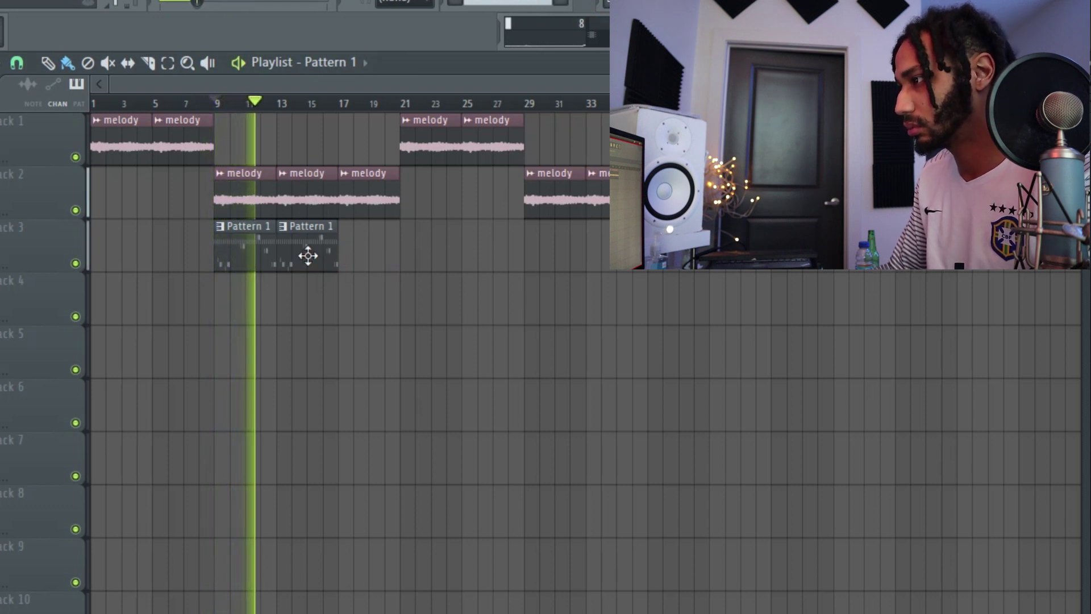
left_click(370, 249)
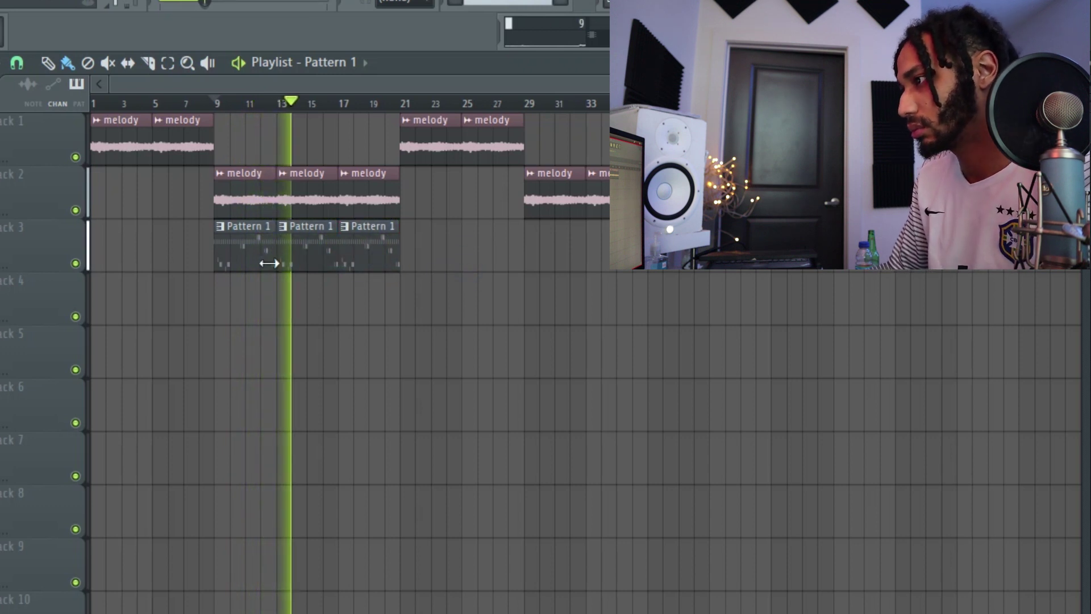
- Place claps on beat 3 of bars 1 and 2 and show the Clap [Luger Slap] channel in the piano roll
key("F6")
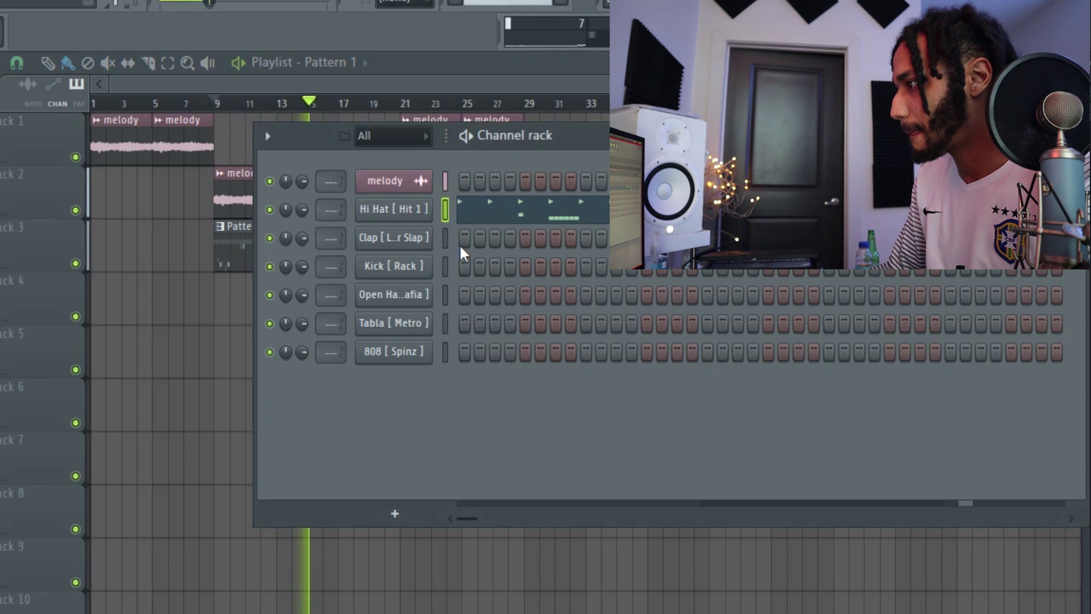
left_click(585, 237)
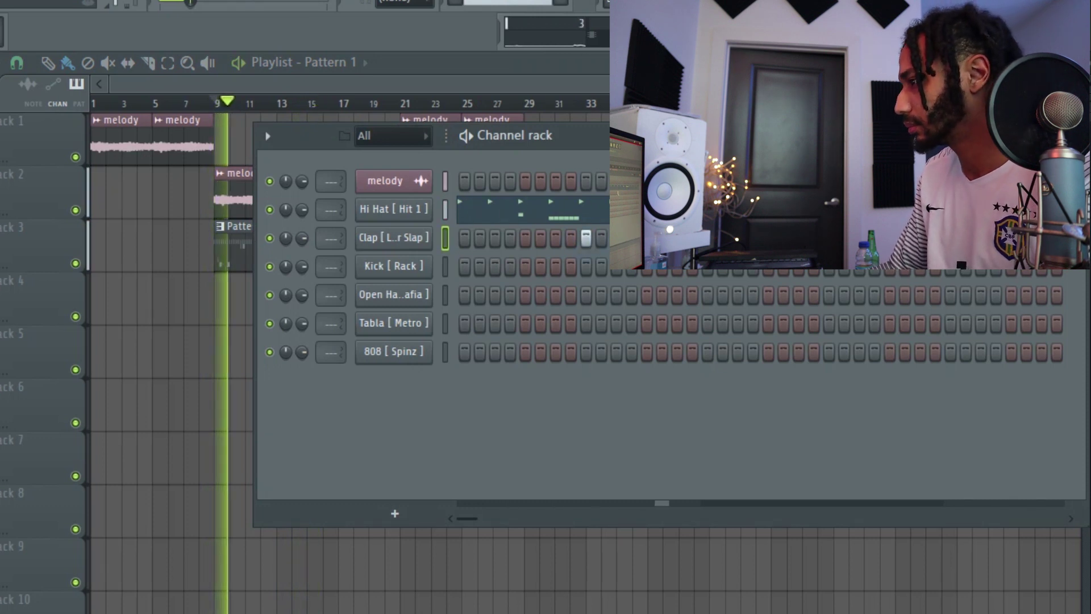
right_click(407, 243)
left_click(456, 237)
- Select the clap notes with a two-bar time range, change the snap, and duplicate them through bar 8
key("ctrl+a")
left_click_drag(569, 99, 384, 146)
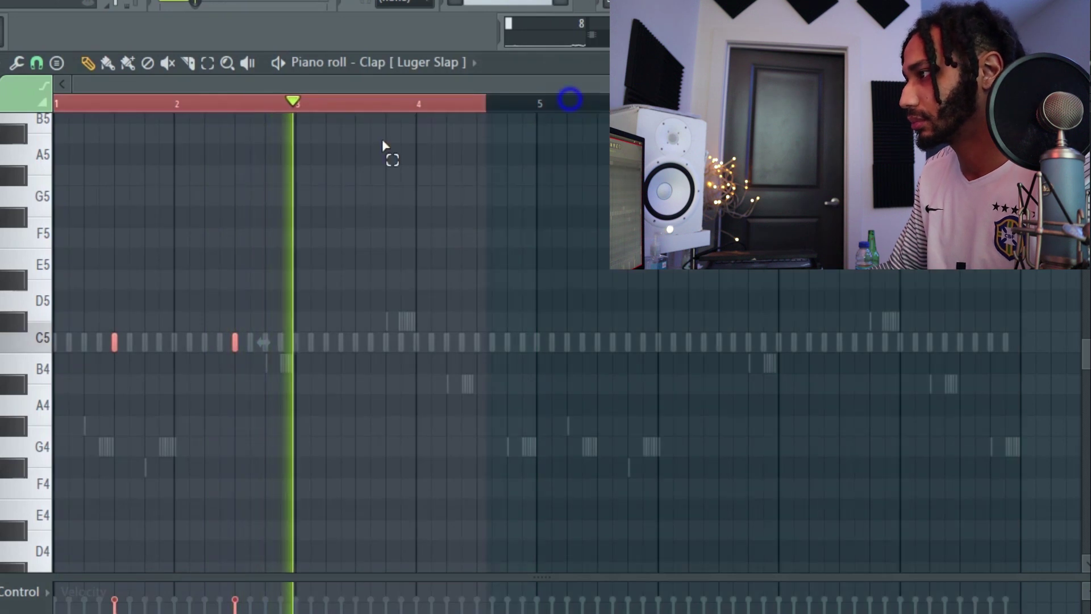
left_click(37, 62)
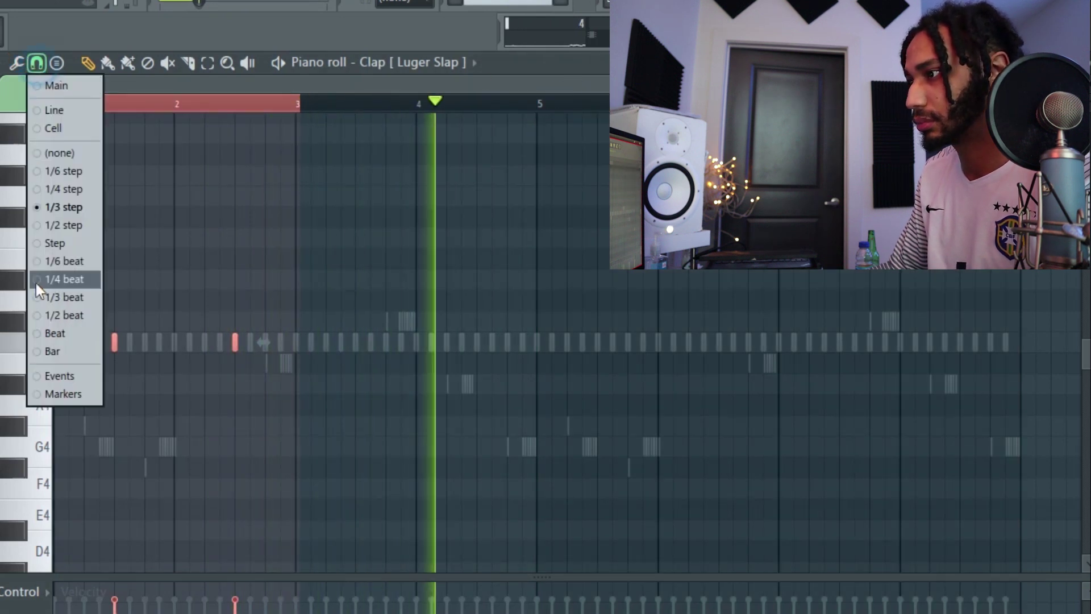
left_click(36, 296)
key("ctrl+b")
key("ctrl+b")
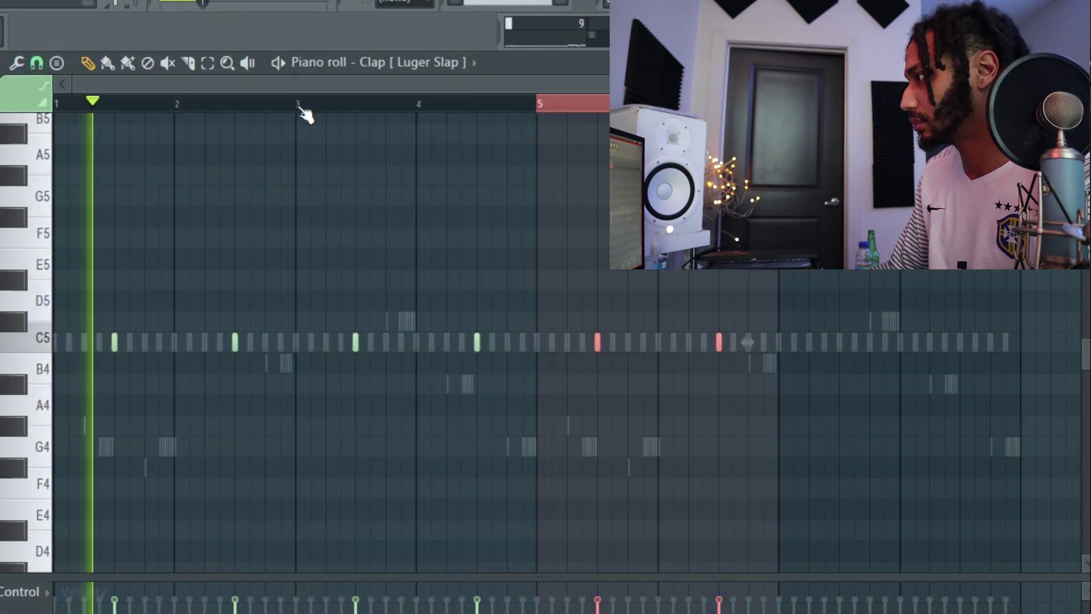
key("ctrl+b")
- Select the Open Hat [808 Mafia] channel and record an open hat part by playing along with the looping beat
key("F6")
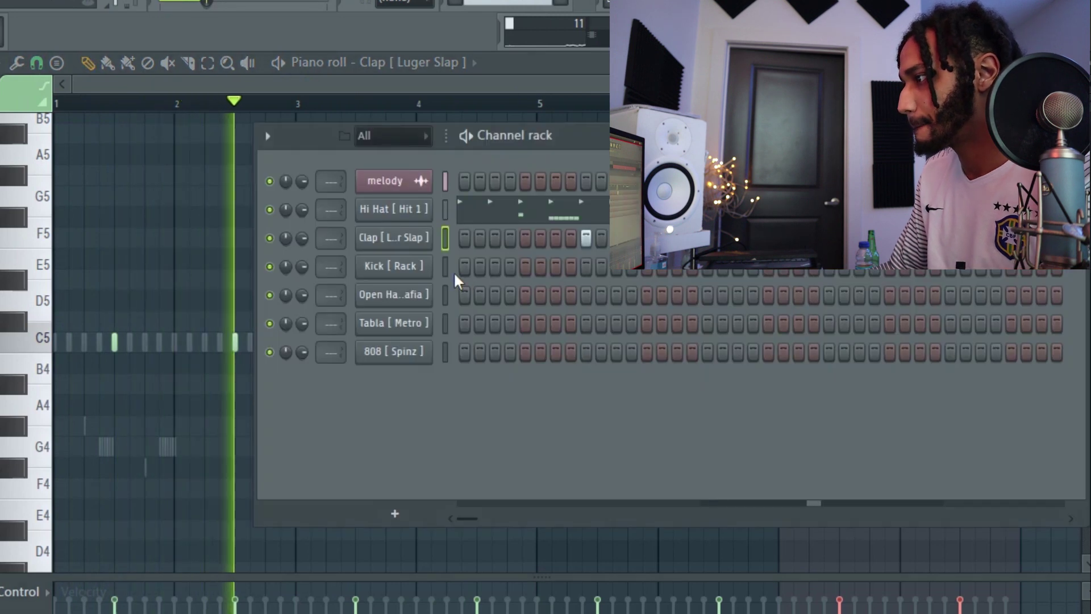
left_click(445, 298)
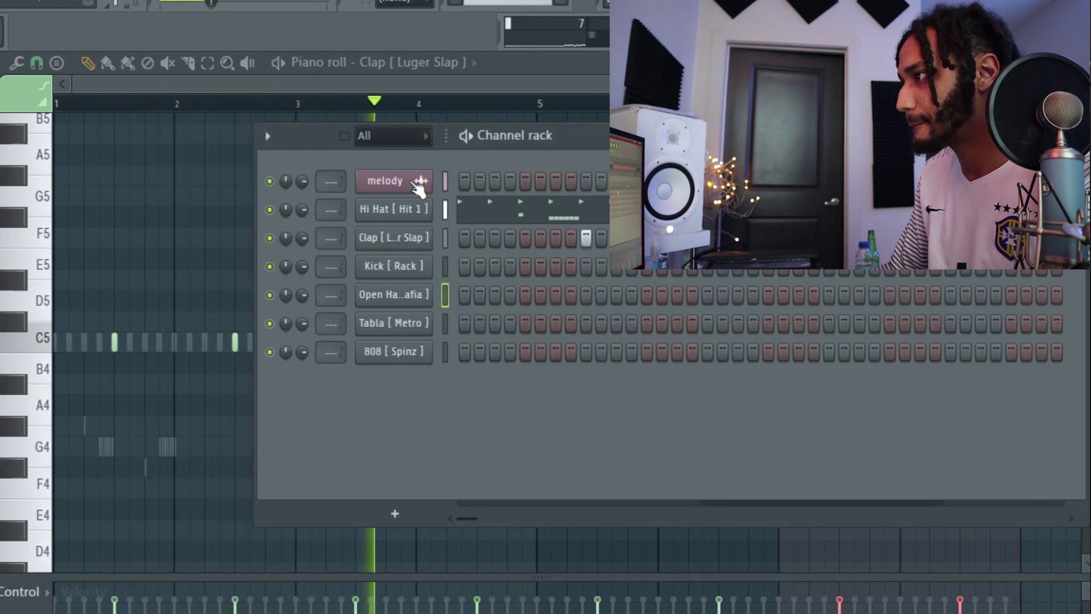
key("space")
key("space")
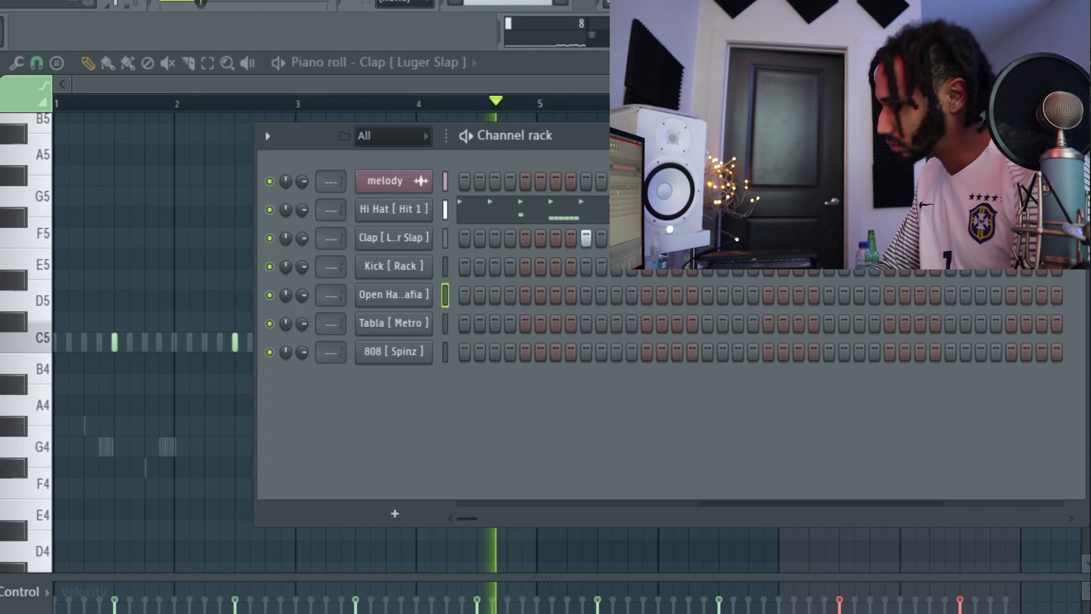
key("space")
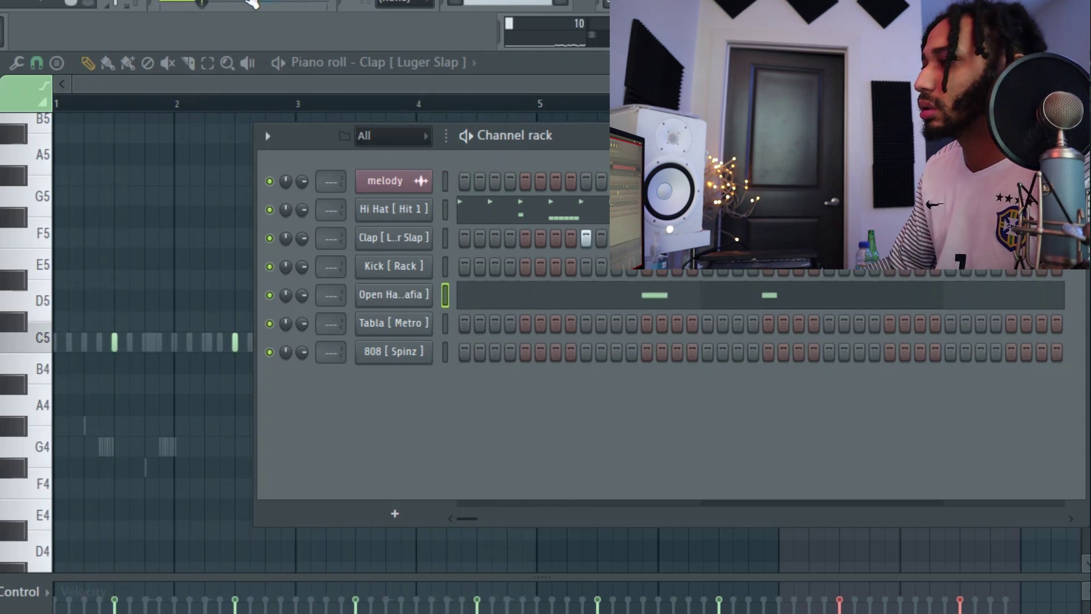
- Select all recorded open hat notes in the piano roll and duplicate them into bars 5 to 8
left_click(554, 300)
key("ctrl+a")
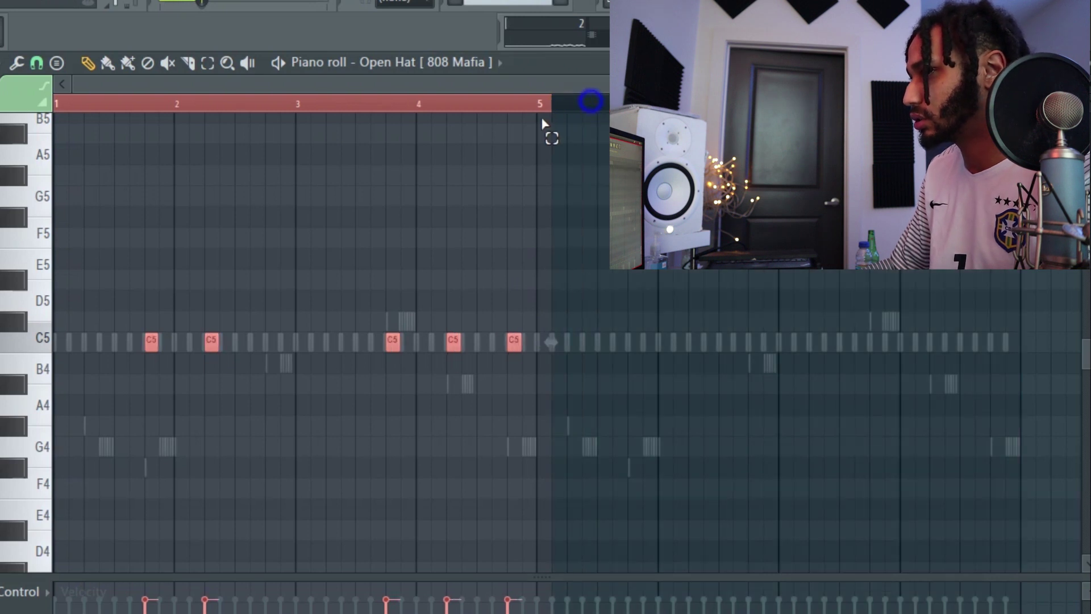
key("ctrl+b")
- Select the Tabla [Metro] channel and record a tabla part by playing along with the beat
key("F6")
key("space")
left_click(445, 323)
key("space")
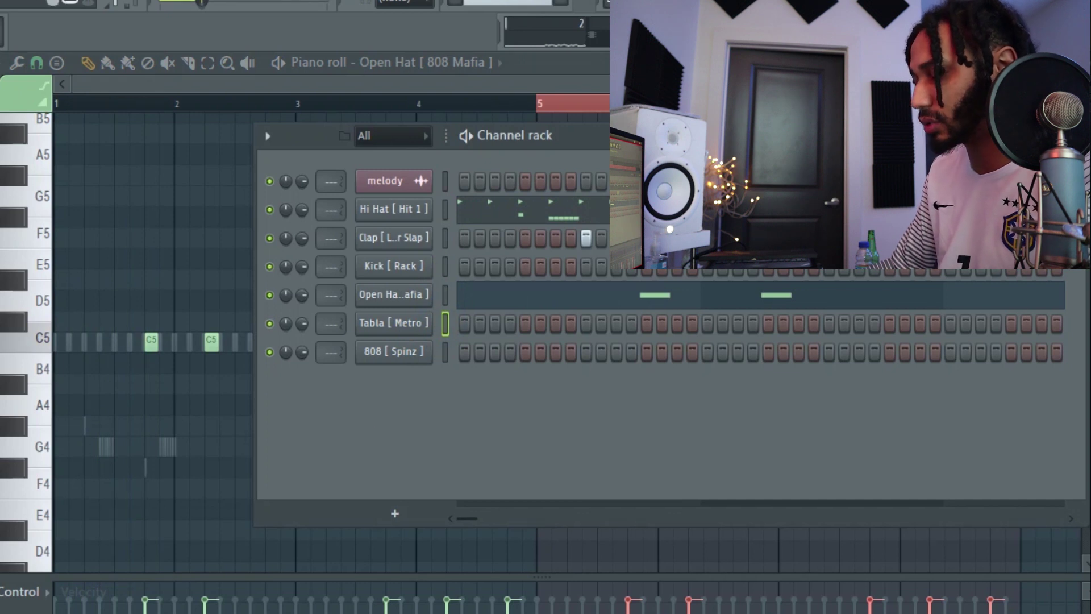
key("space")
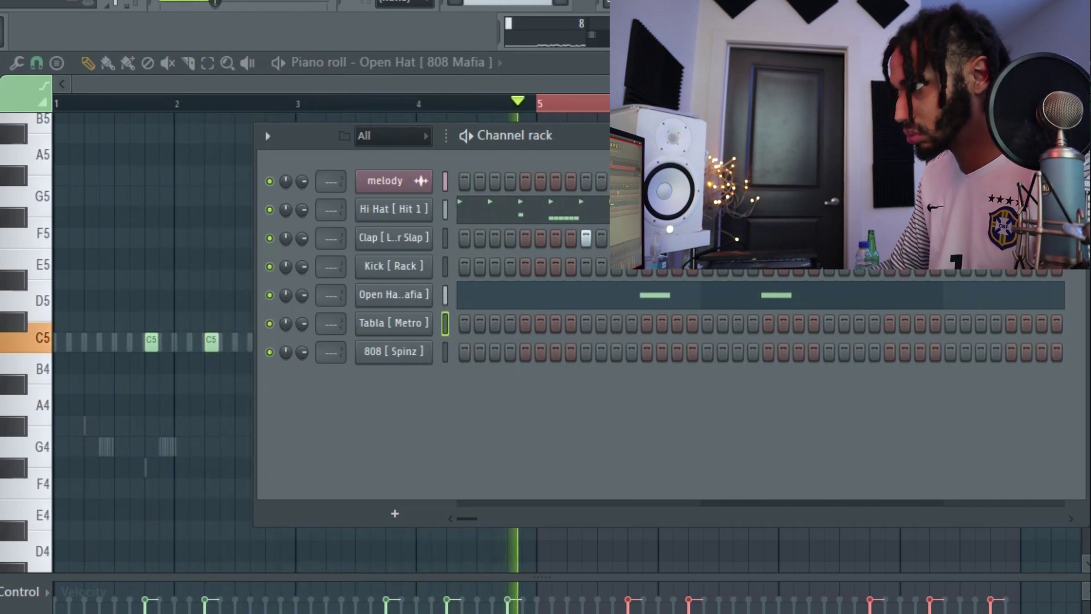
key("space")
- Duplicate the recorded tabla notes into bars 5 to 8 in the piano roll, and bring the channel rack back up
left_click(508, 322)
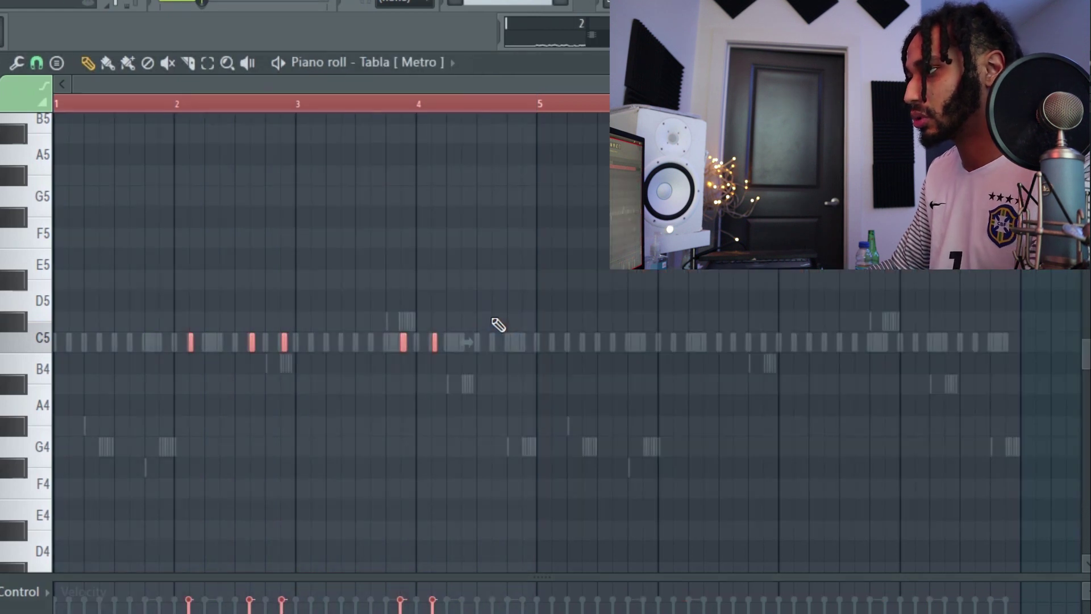
key("ctrl+b")
key("F6")
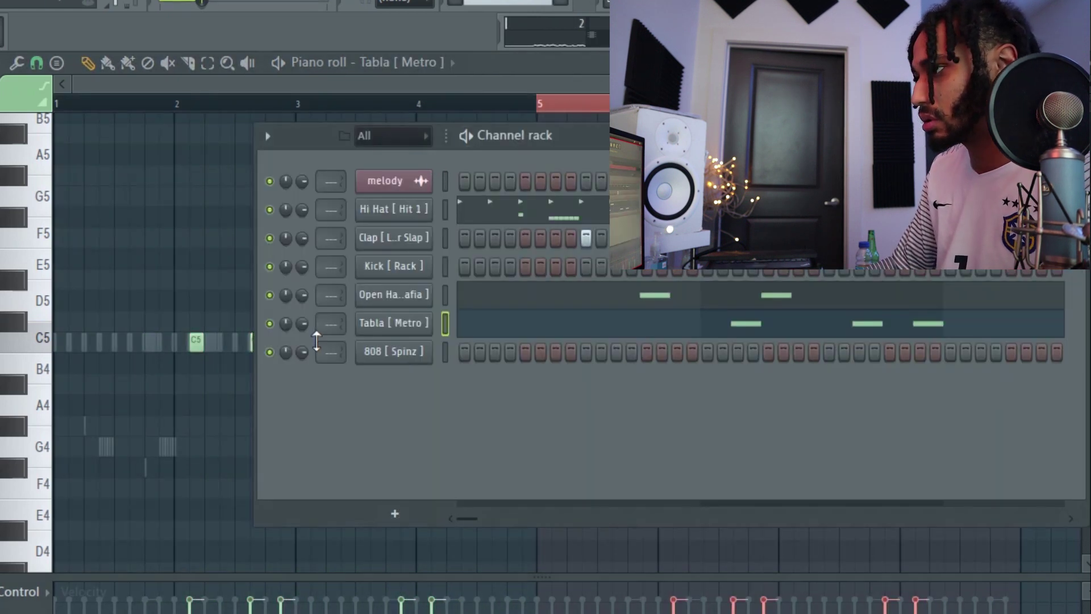
- Open the 808 [Spinz] channel's piano roll and put a short C6 note at the start of bar 1
right_click(393, 365)
left_click(477, 453)
key("space")
left_click(445, 352)
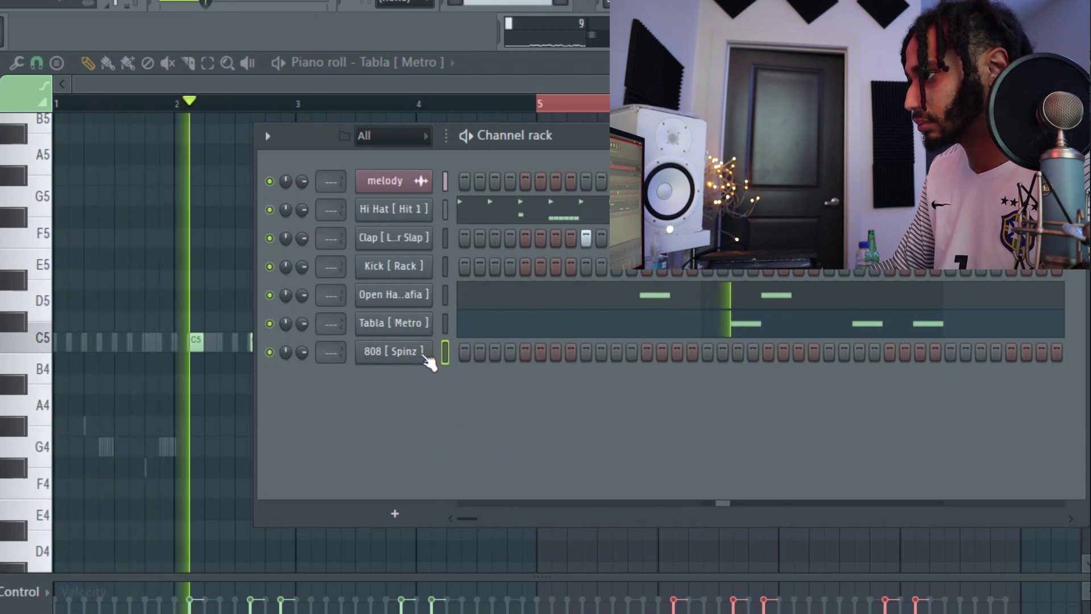
right_click(370, 358)
left_click(461, 352)
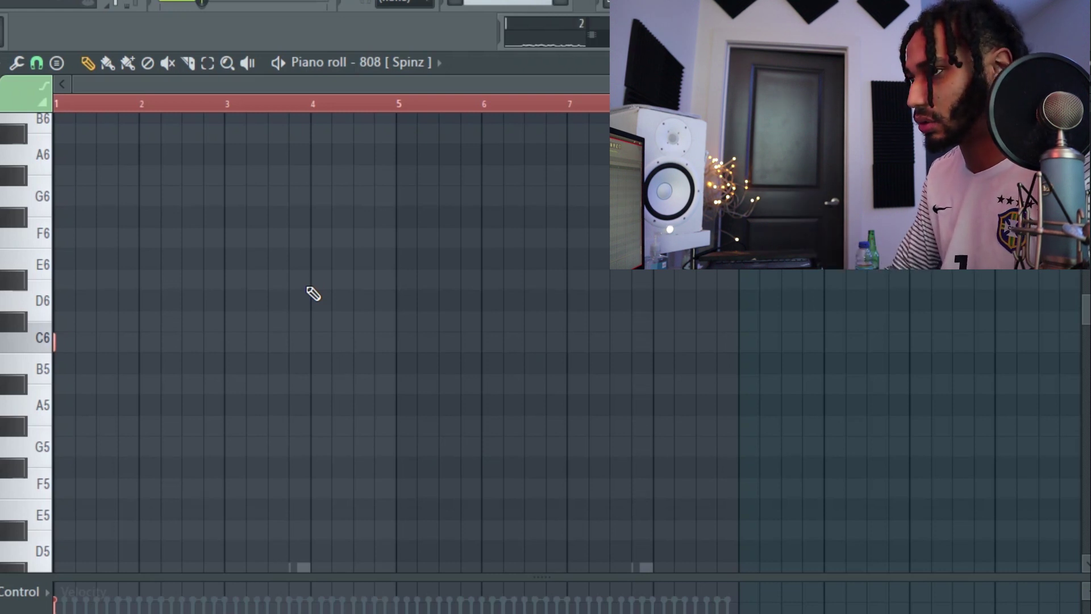
- Transpose the opening 808 note to D#6 and down an octave to D#5 while checking its pitch during playback
key("space")
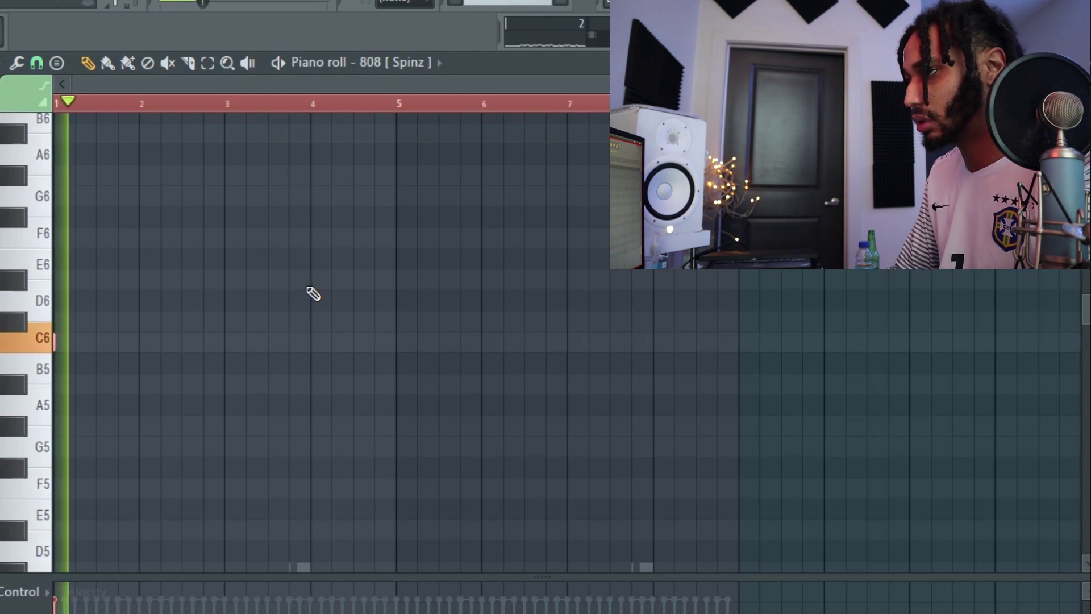
scroll(313, 293, "up", 1)
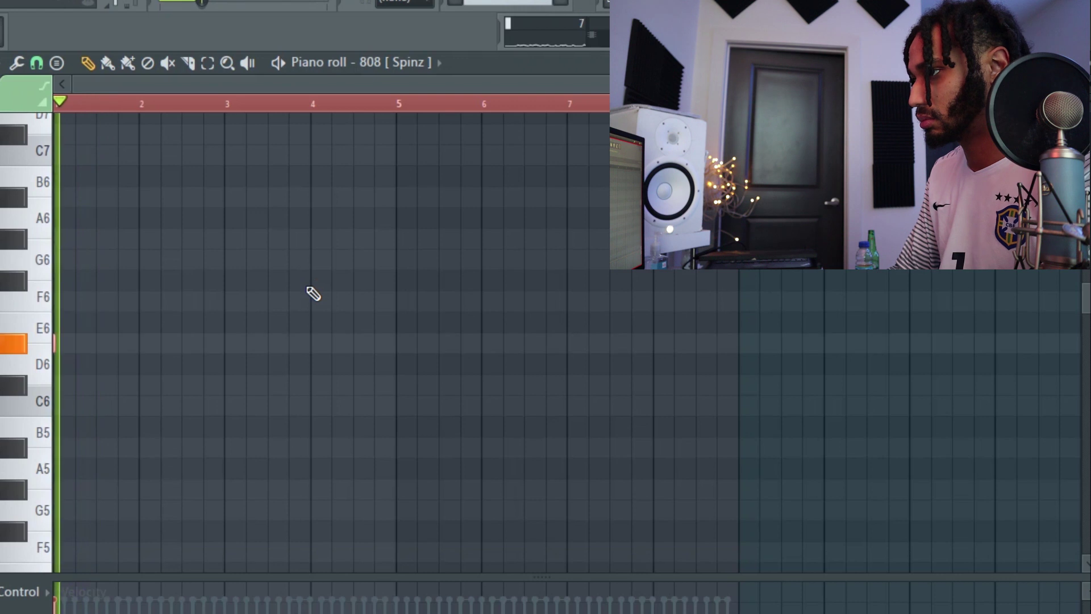
scroll(313, 293, "down", 13)
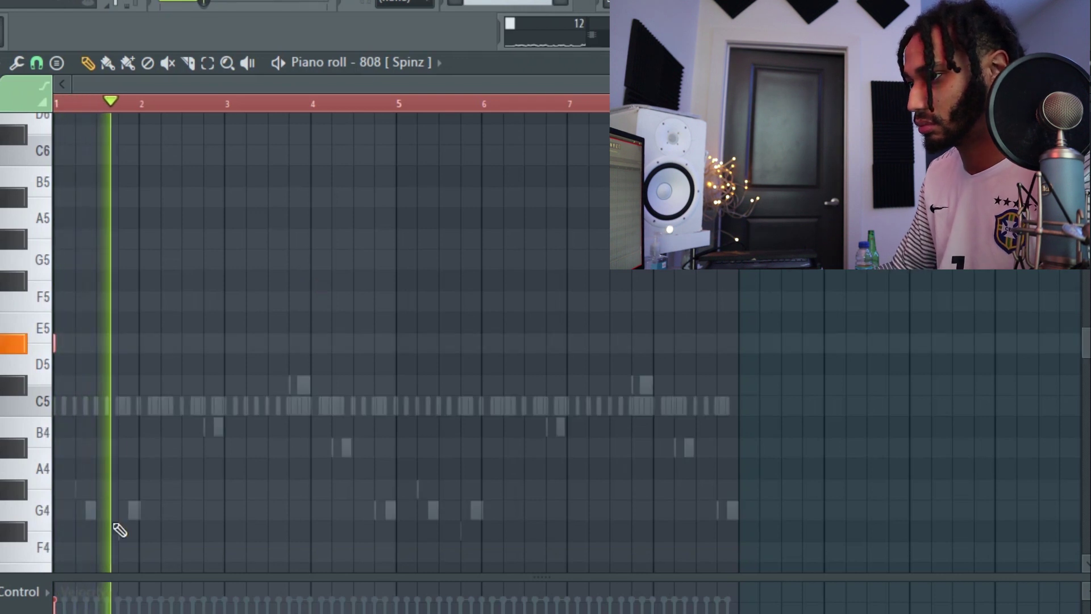
scroll(63, 568, "up", 13)
scroll(102, 483, "up", 8)
scroll(101, 446, "down", 15)
key("space")
key("space")
scroll(61, 403, "down", 2)
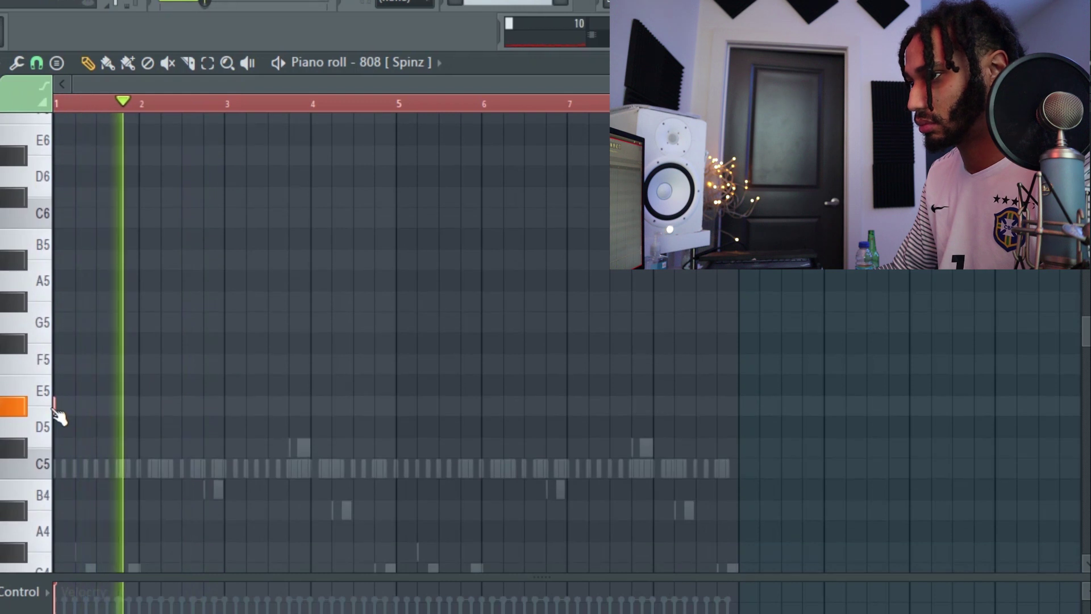
key("space")
scroll(114, 392, "down", 2)
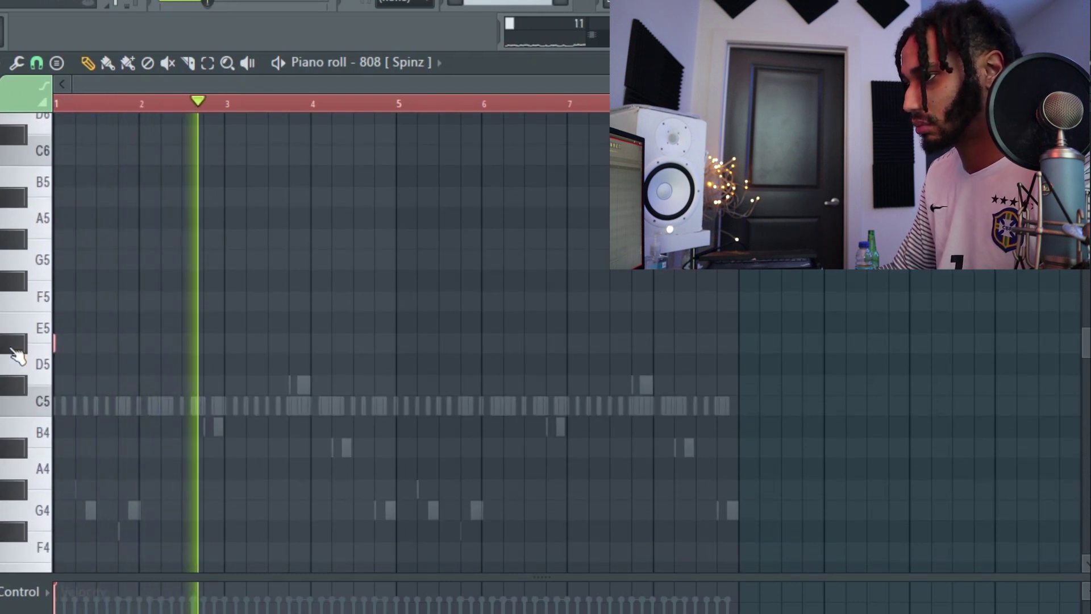
- Audition 808 pitches between A#4 and E5 against the playing beat to judge which notes fit the melody
key("space")
key("space")
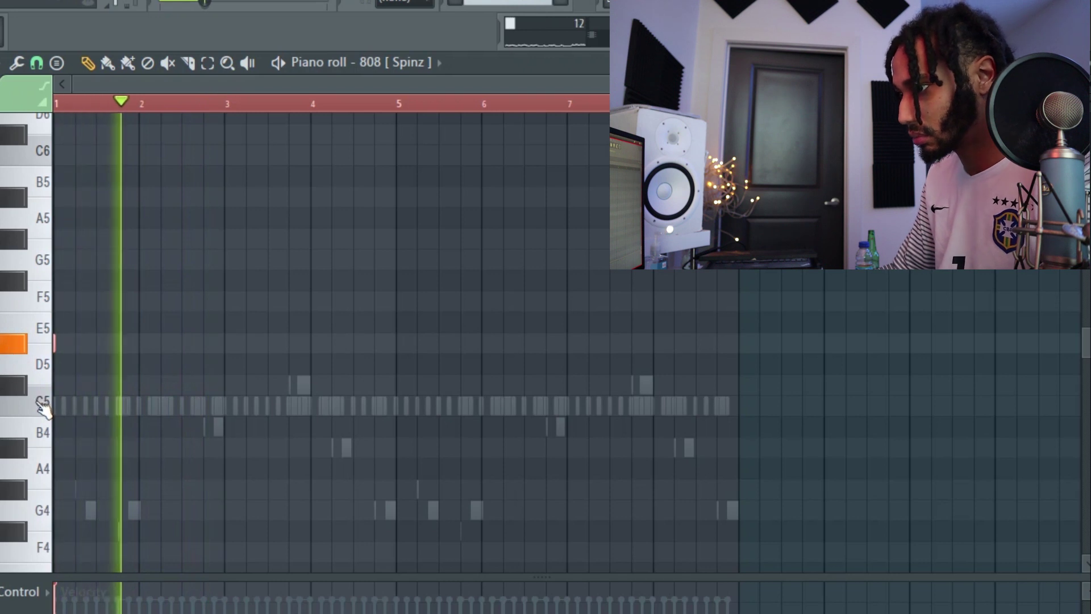
left_click(42, 404)
left_click(41, 431)
key("space")
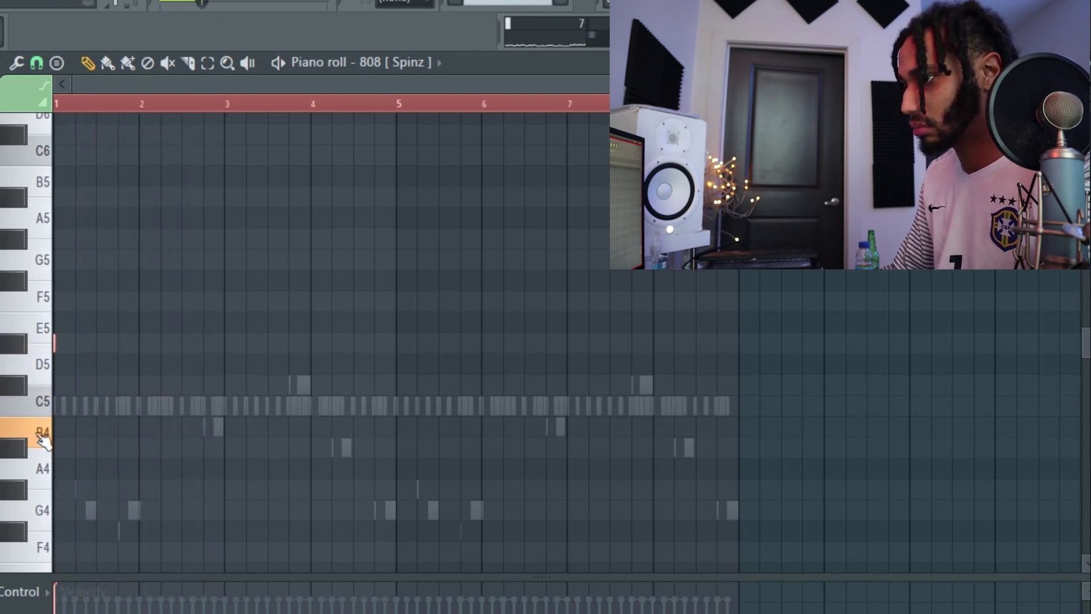
key("space")
left_click(48, 336)
left_click(44, 365)
left_click(31, 411)
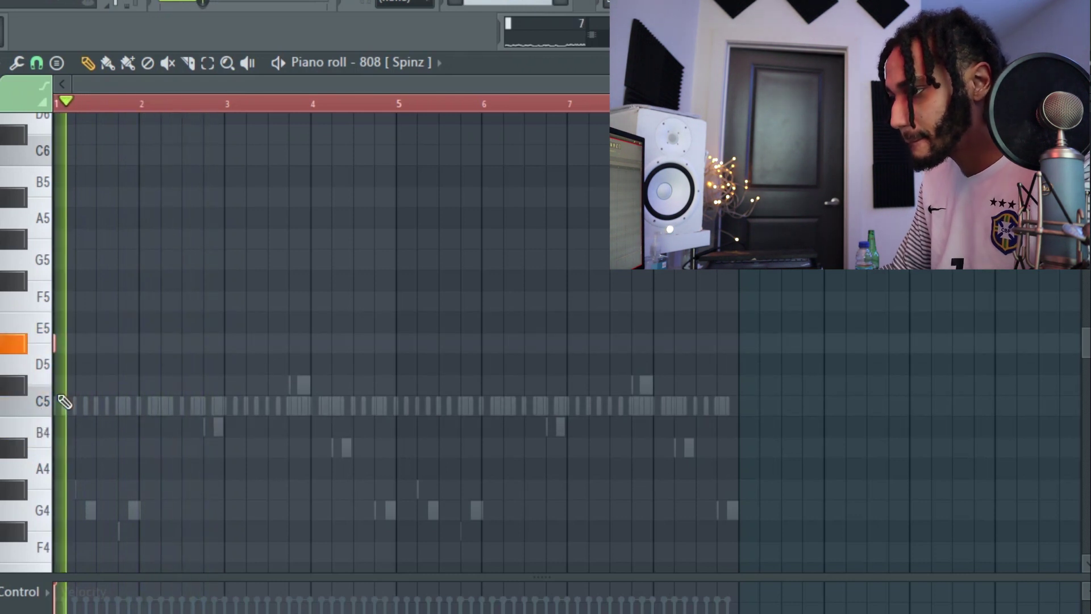
left_click(30, 433)
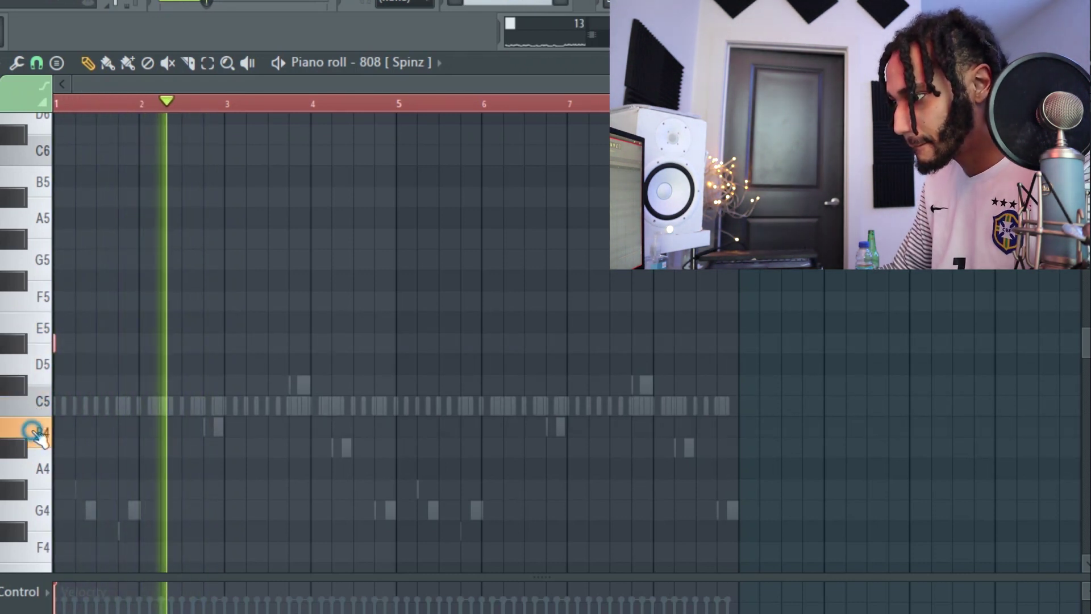
left_click(21, 447)
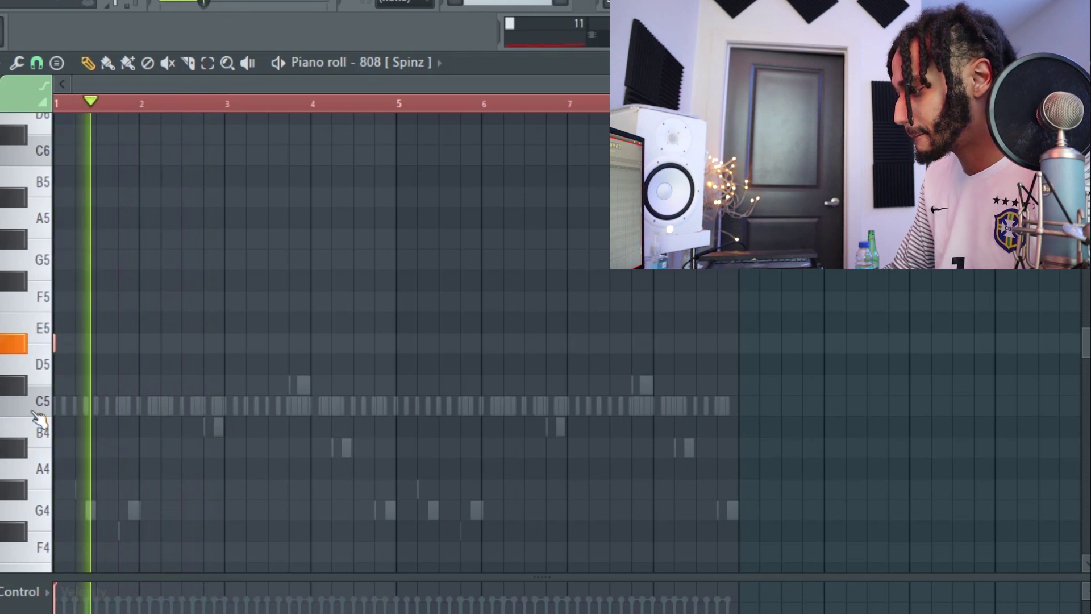
- Move the opening 808 note up an octave to D#6, deselect it, and audition D#6 over the beat
scroll(271, 416, "up", 4)
left_click(266, 410)
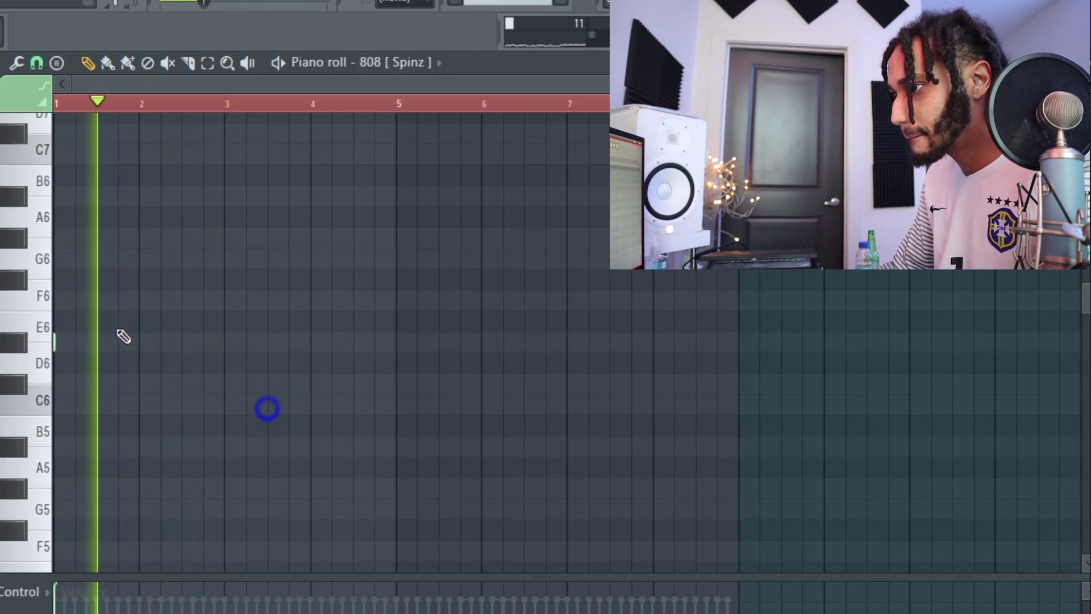
left_click(56, 342)
key("space")
key("space")
left_click(17, 344)
left_click(13, 346)
key("space")
key("space")
- Add D#6 808 notes on beat 4 of bar 1 and half a beat into bar 2, and delete the beat-4 note
left_click(119, 343)
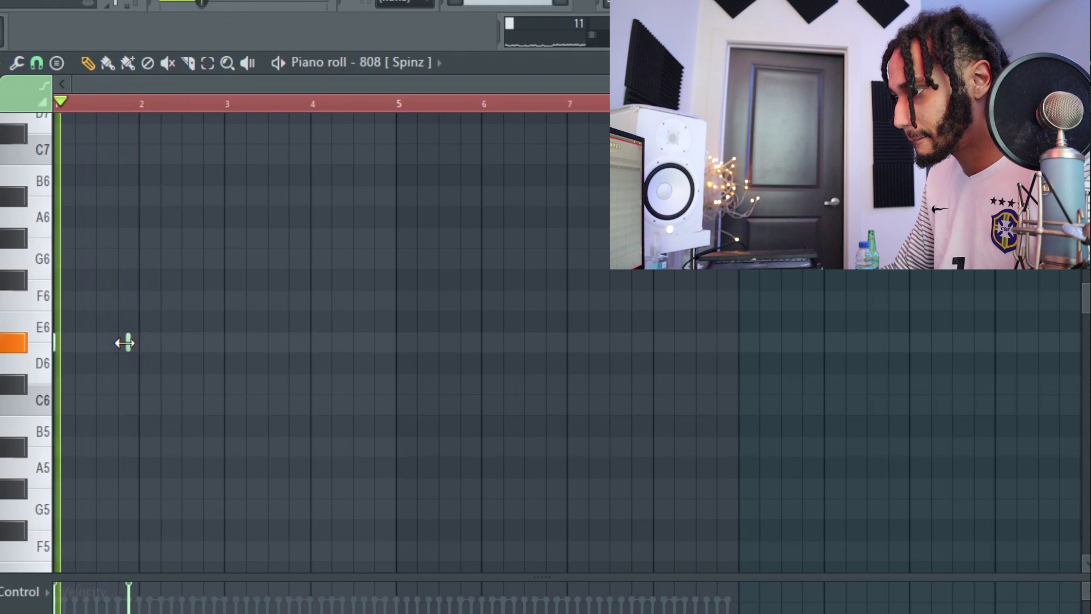
left_click(149, 343)
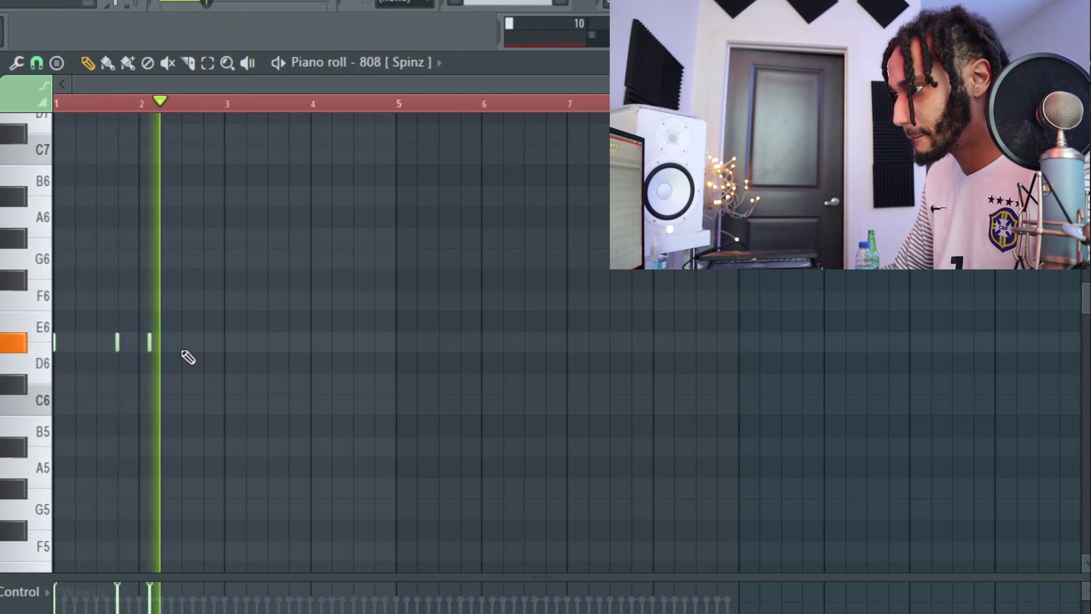
right_click(117, 342)
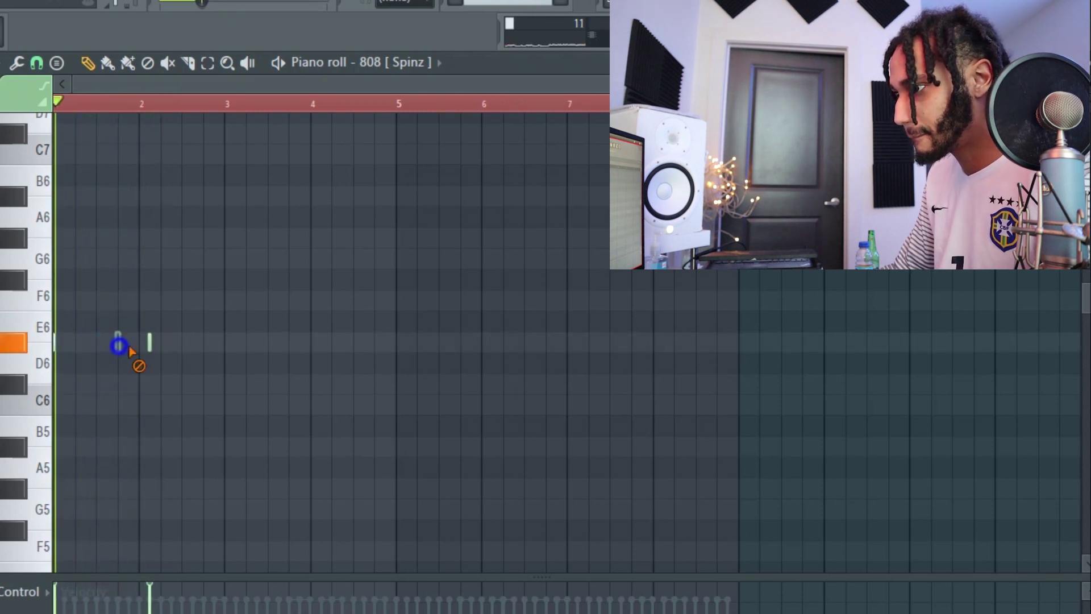
- Delete the D#6 808 note in bar 2, try D#6 half a beat before bar 2, and place B5 on beat 2 instead
left_click(128, 343)
right_click(150, 343)
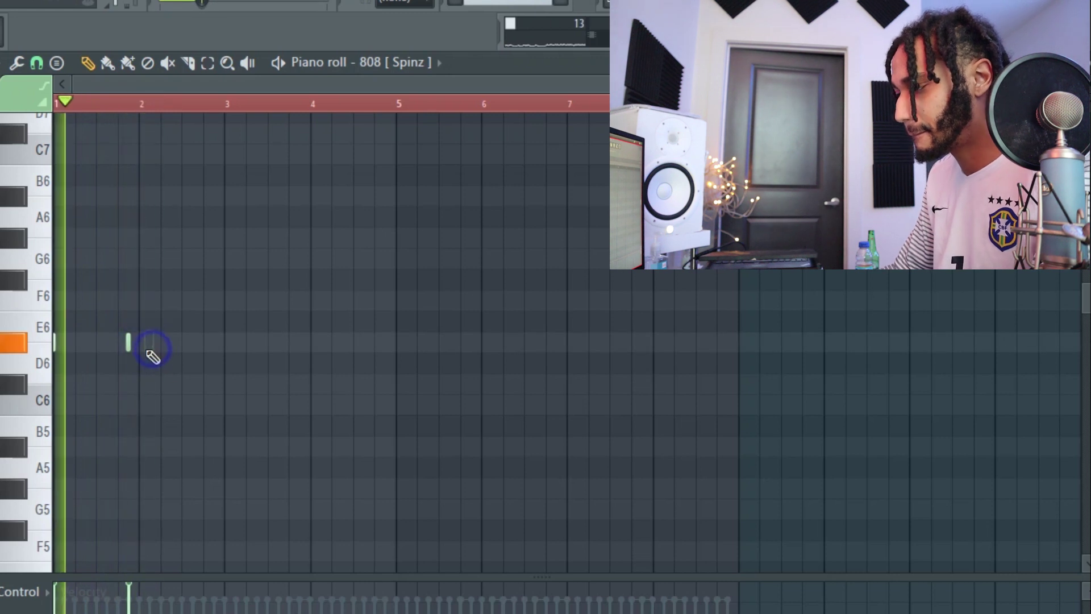
left_click(163, 428)
right_click(128, 341)
- Audition D6, C6 and C#6 on the 808 against the beat, and delete the B5 note in bar 2
left_click(41, 378)
left_click(45, 372)
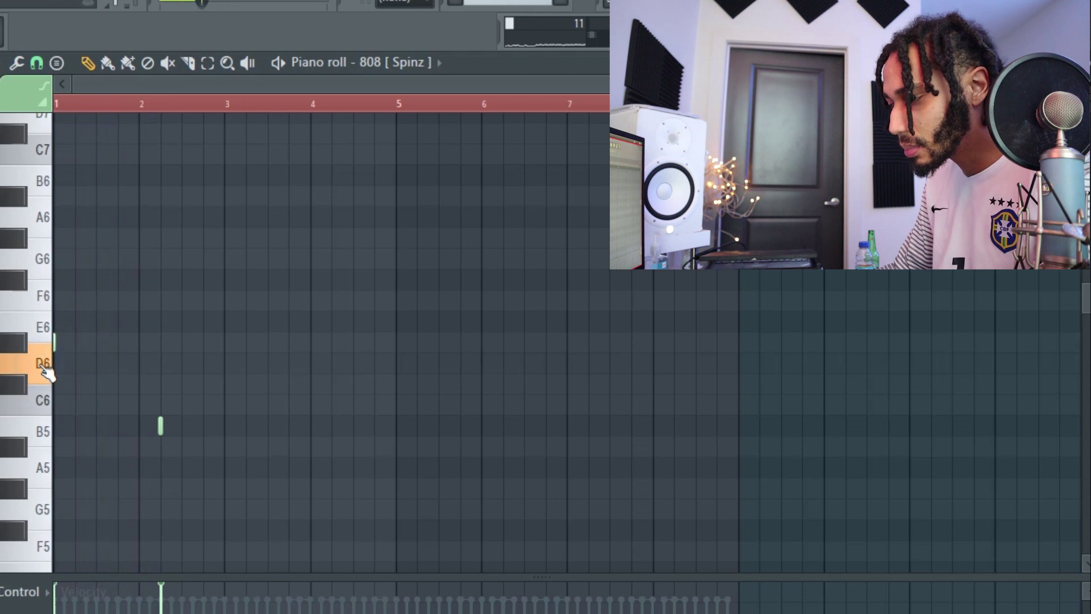
left_click(44, 403)
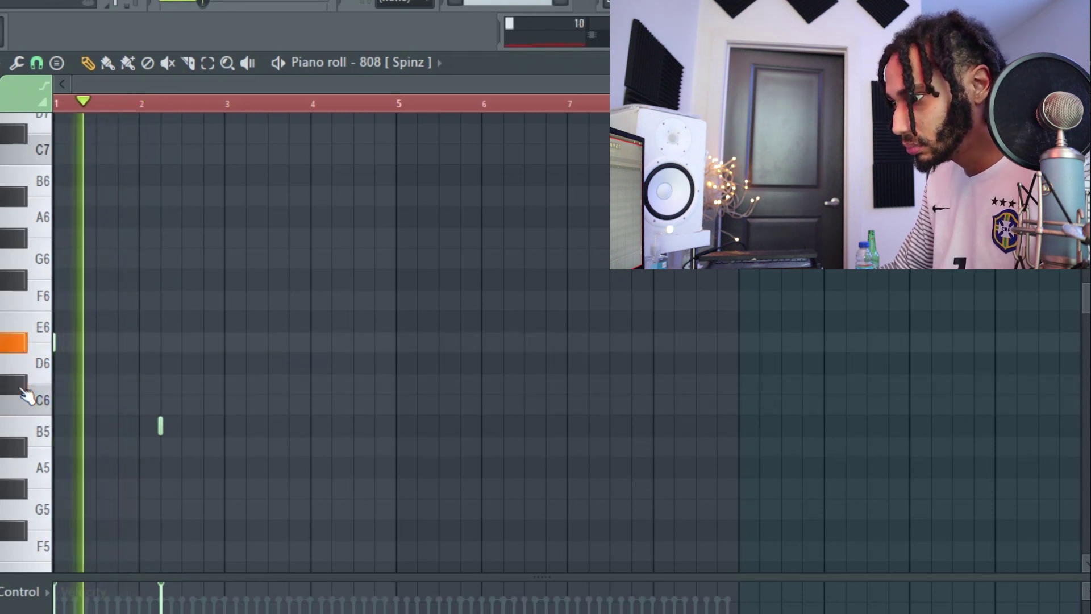
left_click(28, 386)
key("space")
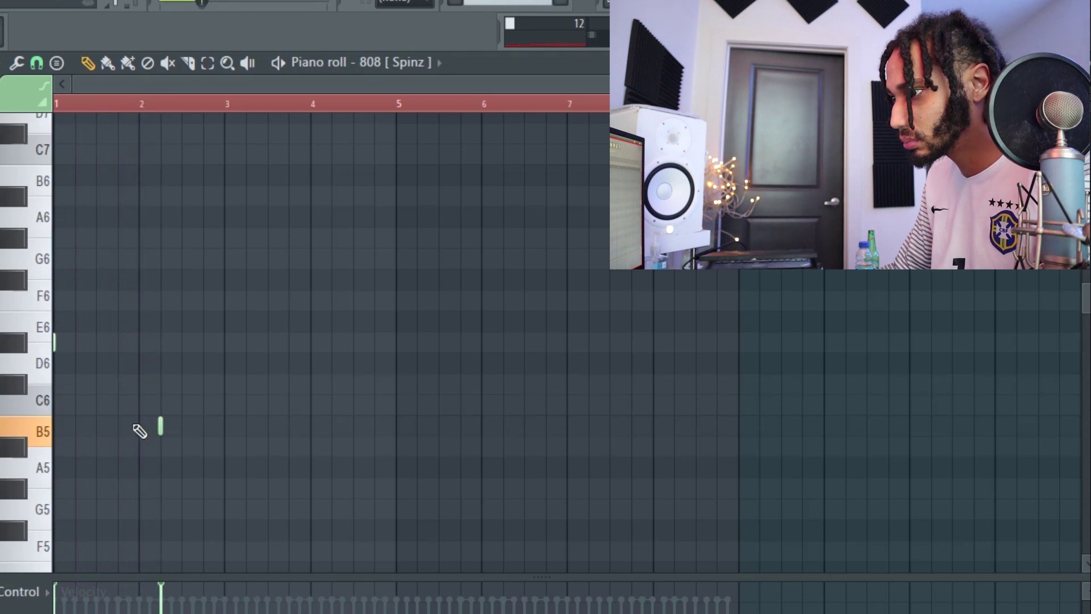
key("space")
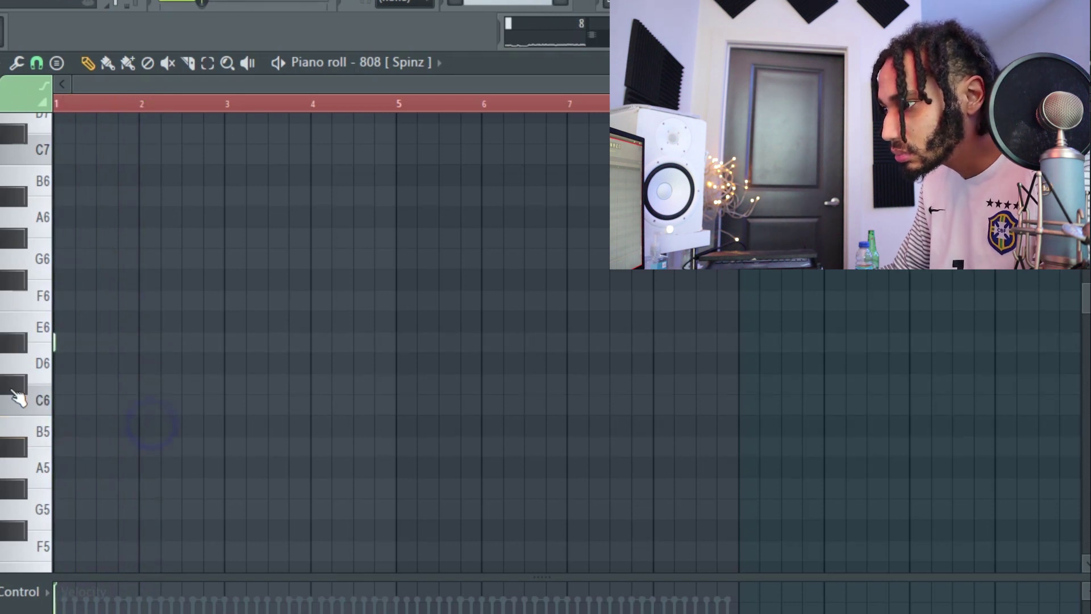
- Replay the beat and audition G6 on the 808 to judge whether it fits the melody
key("space")
left_click(45, 275)
key("space")
key("space")
left_click(42, 260)
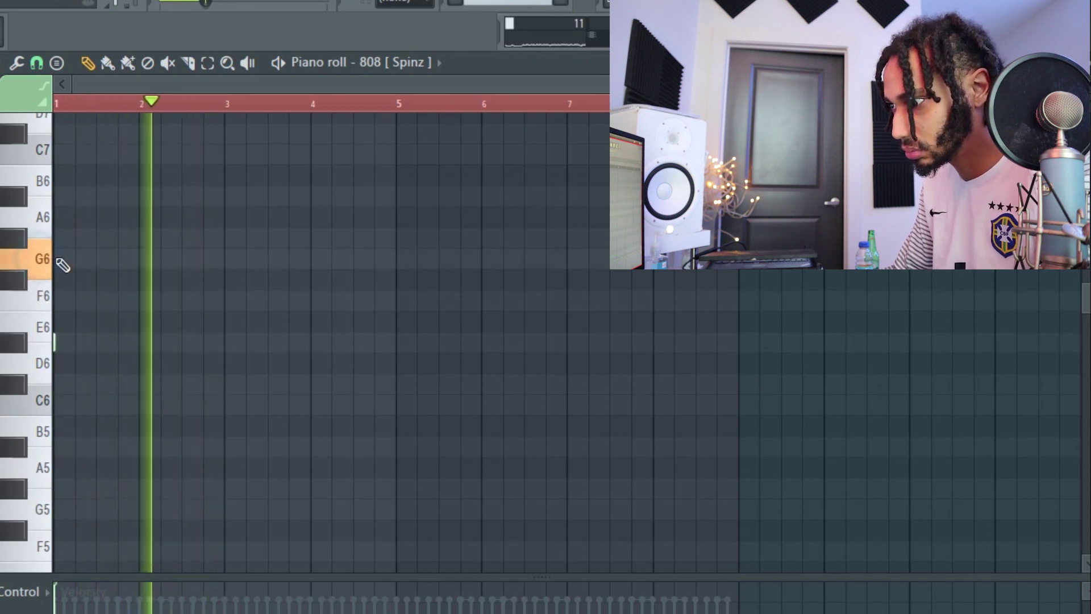
- Place a G6 808 note at the start of bar 2, play it, and replace it with G6 half a beat earlier
key("space")
key("space")
left_click(143, 266)
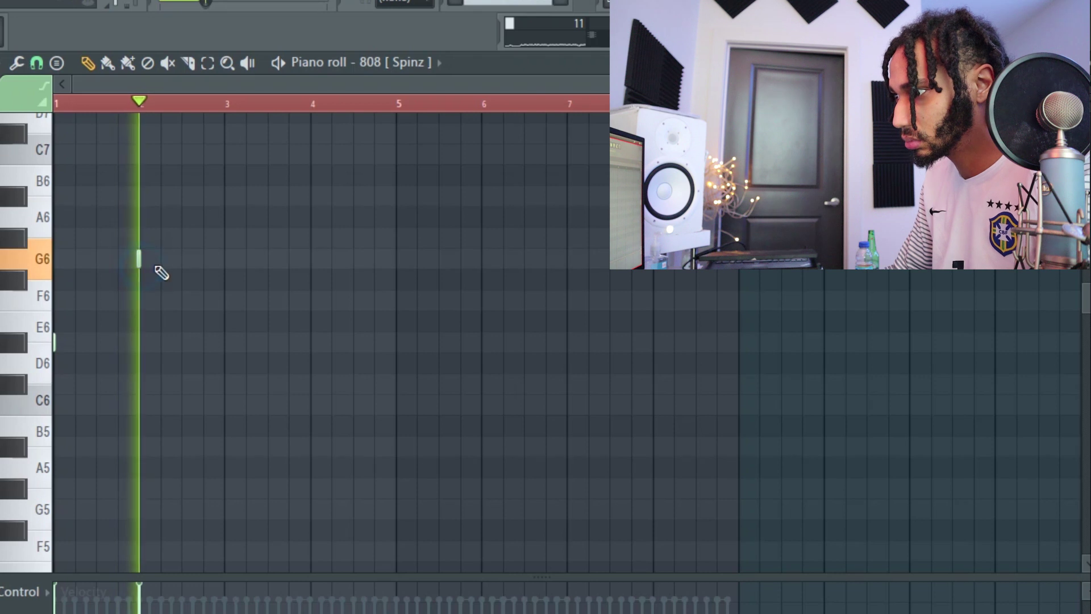
key("space")
key("space")
right_click(144, 263)
left_click(130, 262)
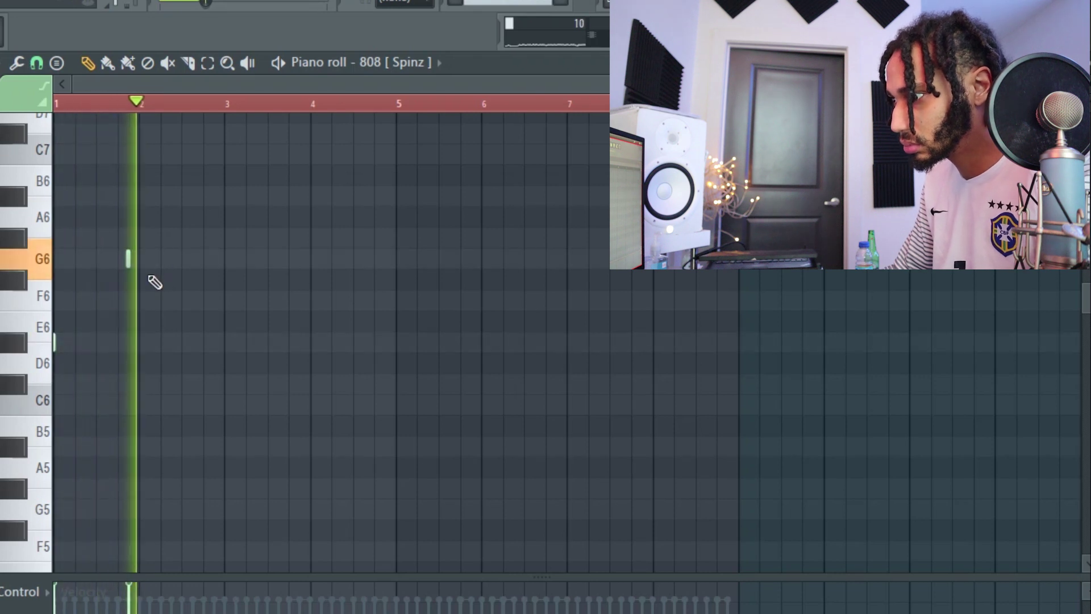
- Add 808 notes F6 on beat 2 of bar 2, D#6 at bar 3, G6 half a beat before bar 4, and F6 on beat 2 of bar 4
left_click(37, 301)
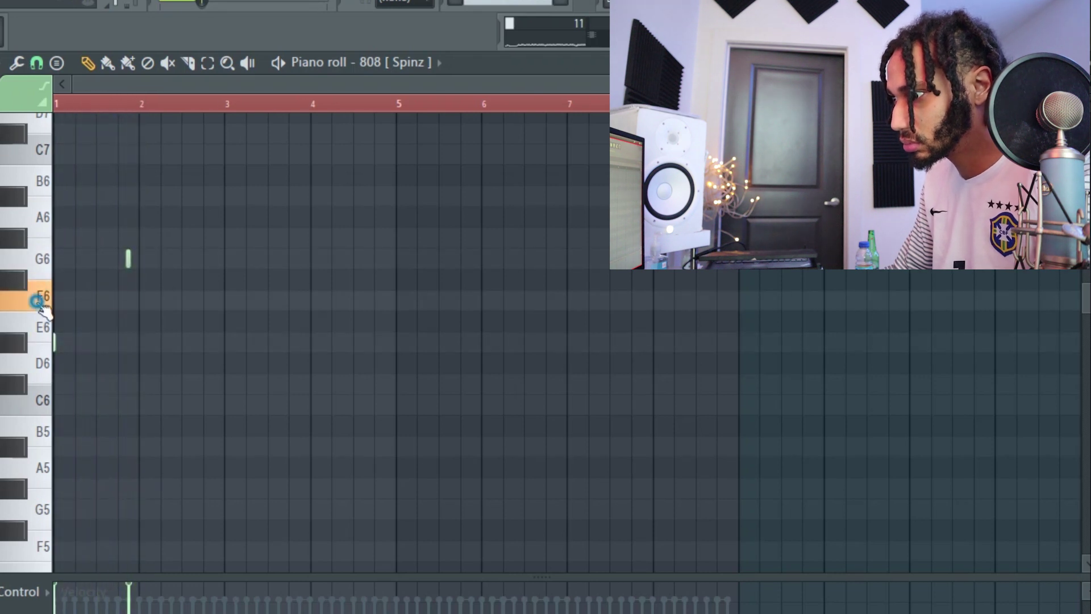
left_click(162, 304)
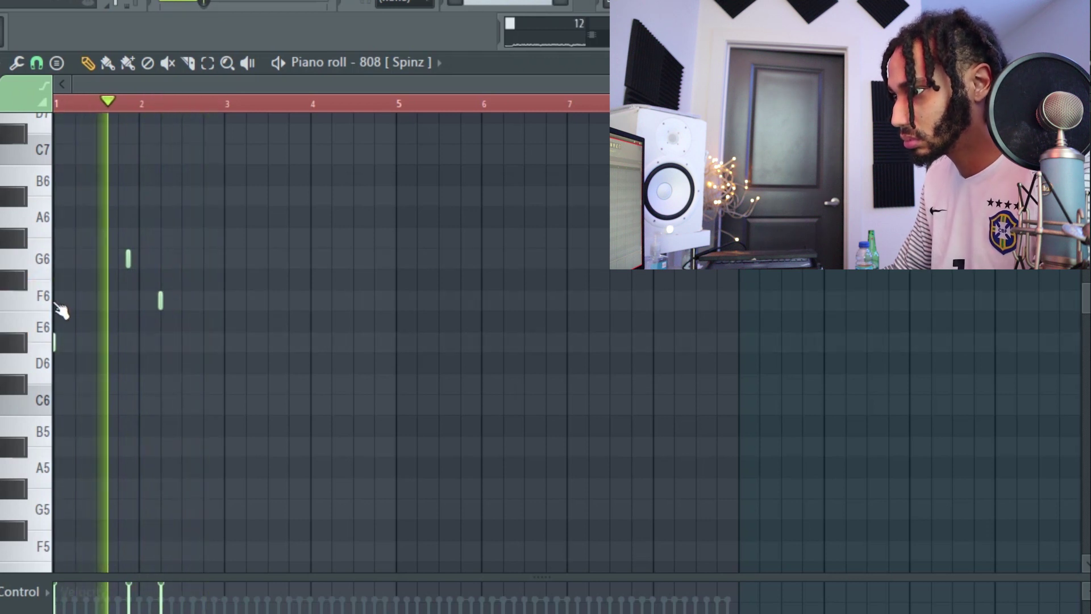
left_click(226, 342)
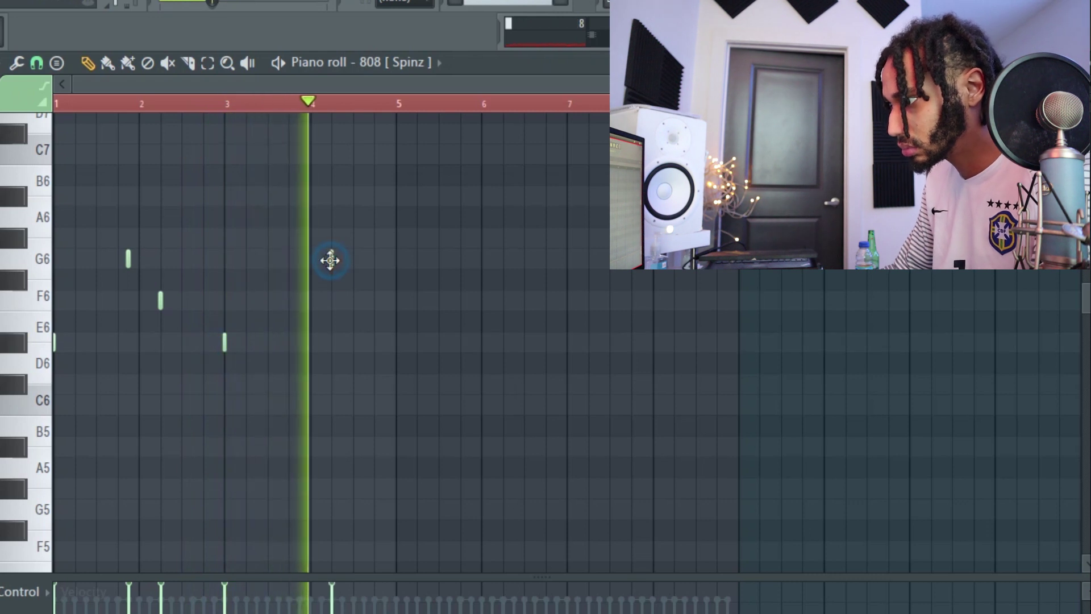
left_click(301, 260)
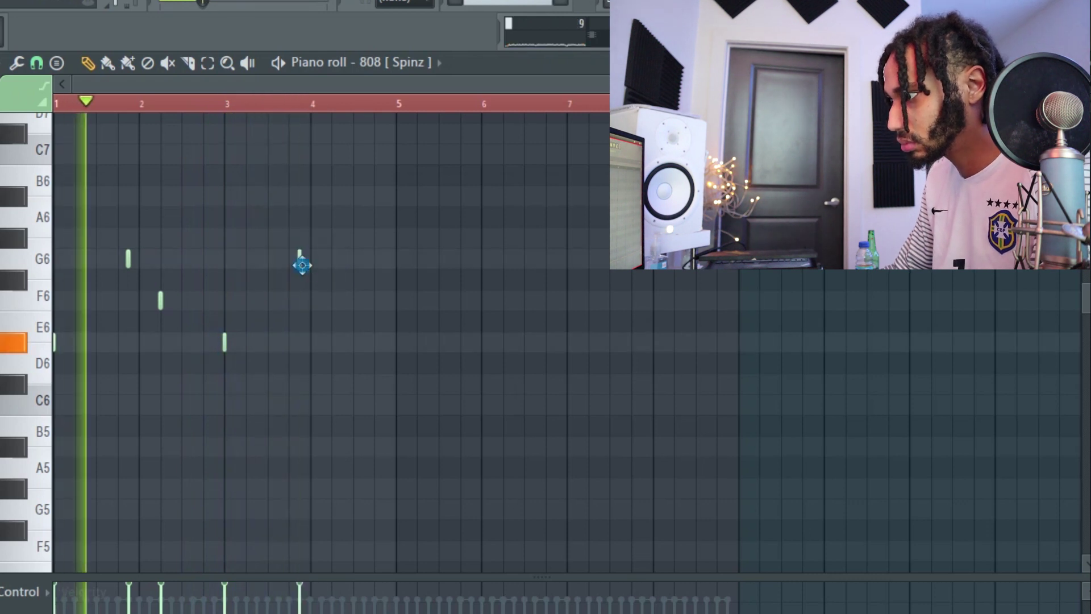
left_click(331, 301)
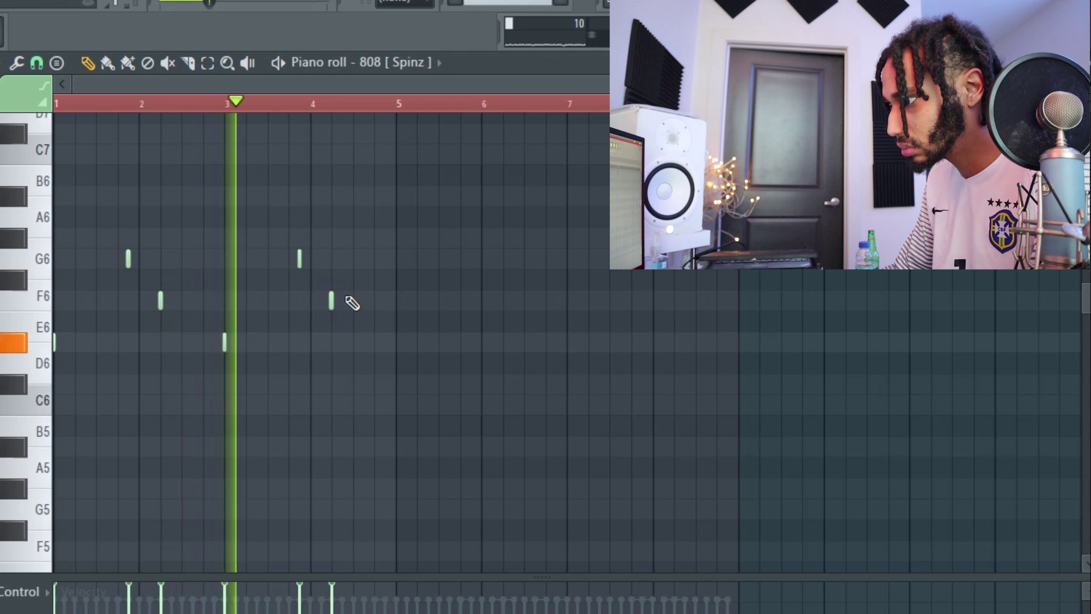
- Add two more F6 808 notes in the second half of bar 4, and duplicate the four-bar line into bars 5 to 8
left_click(363, 301)
left_click(384, 301)
left_click_drag(455, 108, 400, 109)
key("ctrl+b")
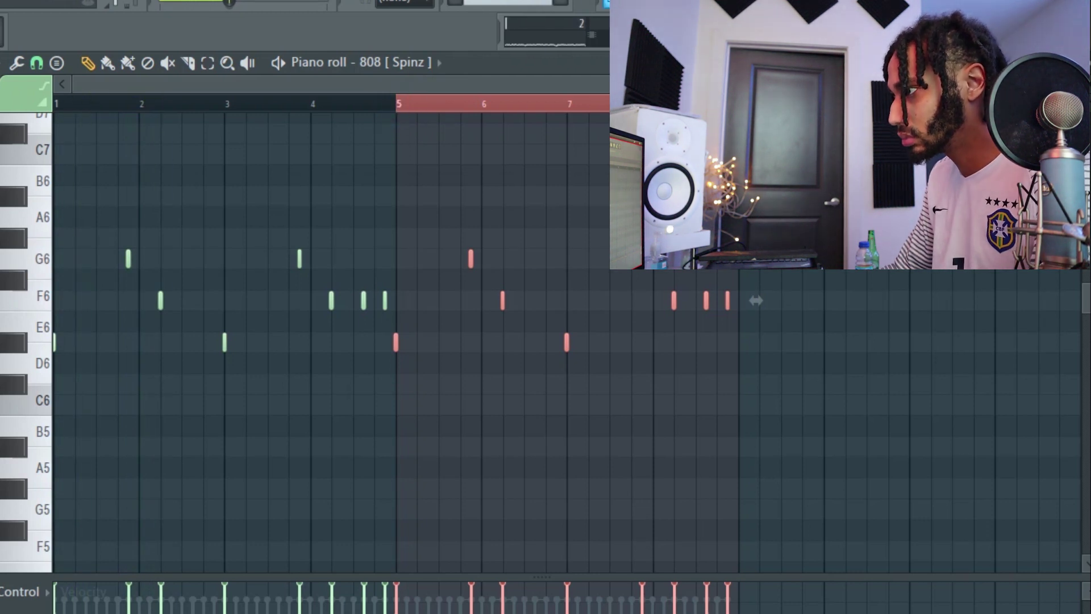
- Remove the Pattern 1 clip at bar 17 in the playlist, and extend the clip at bar 9 up to bar 17
key("F5")
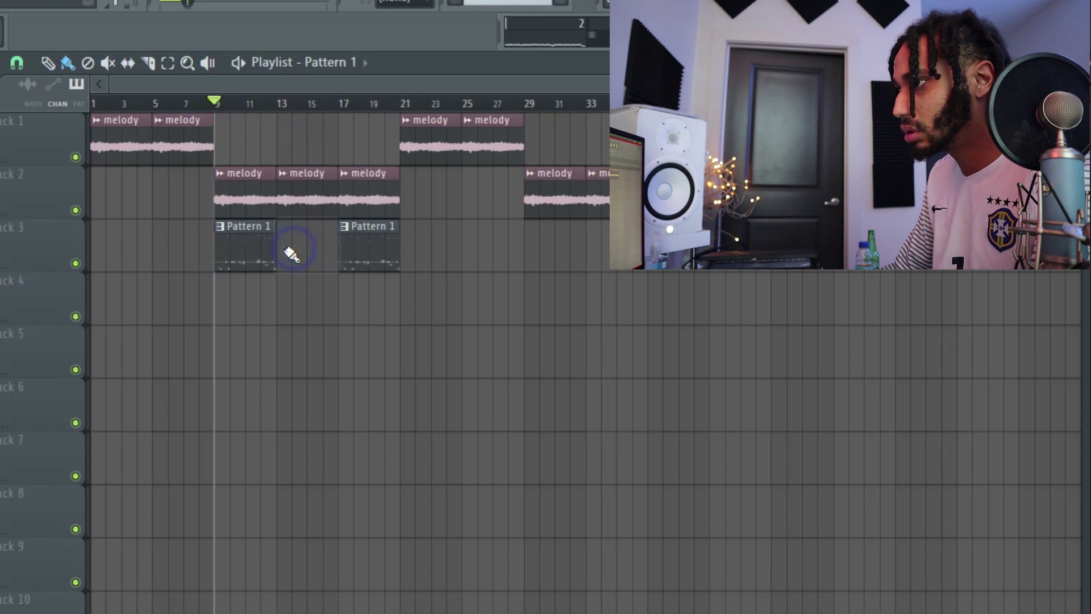
double_click(255, 259)
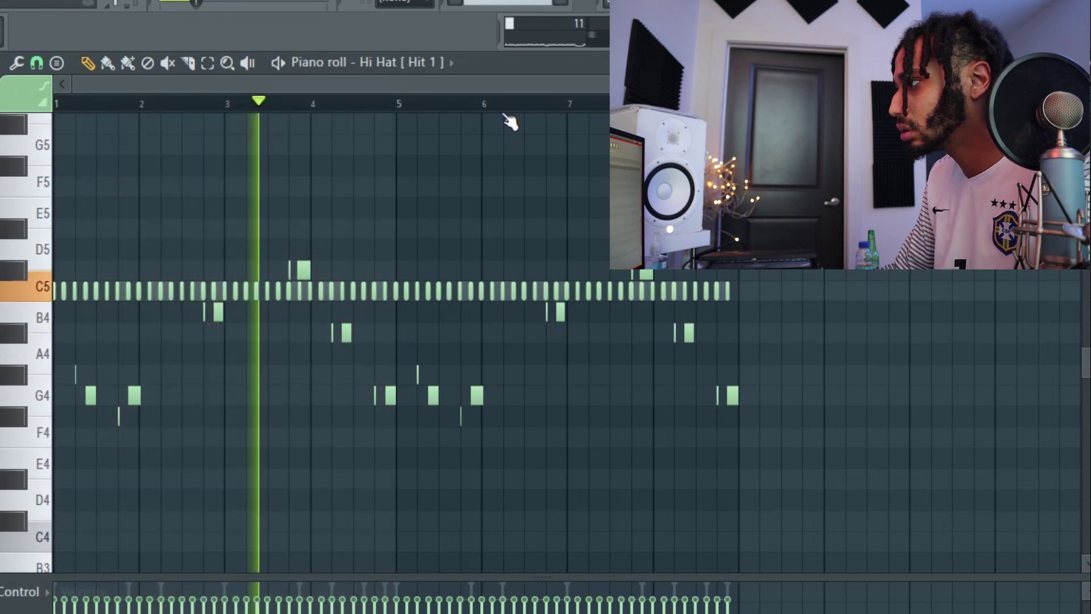
key("F6")
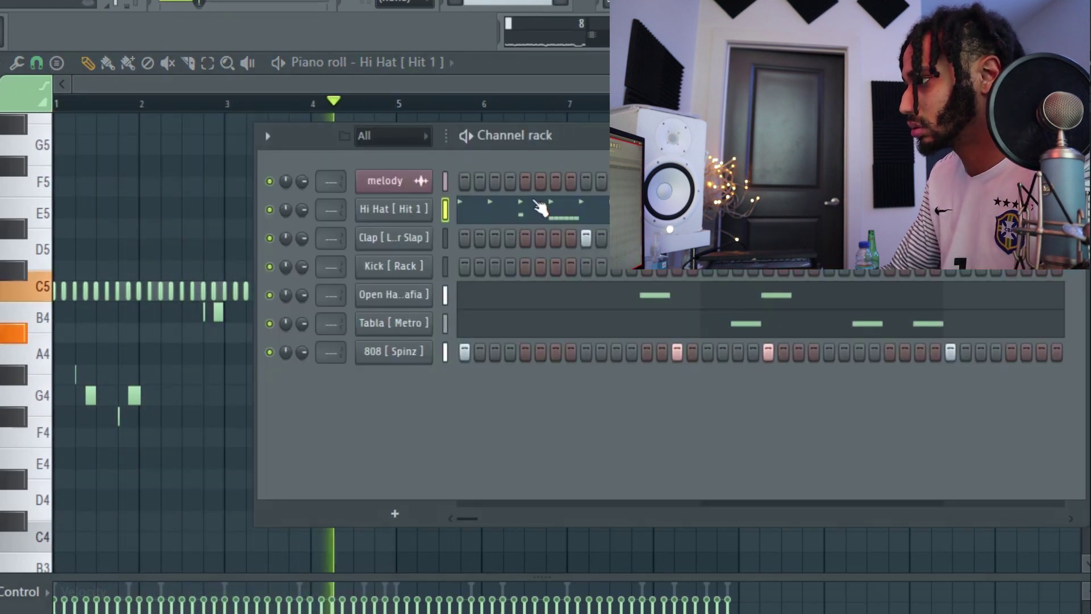
left_click(489, 327)
key("F5")
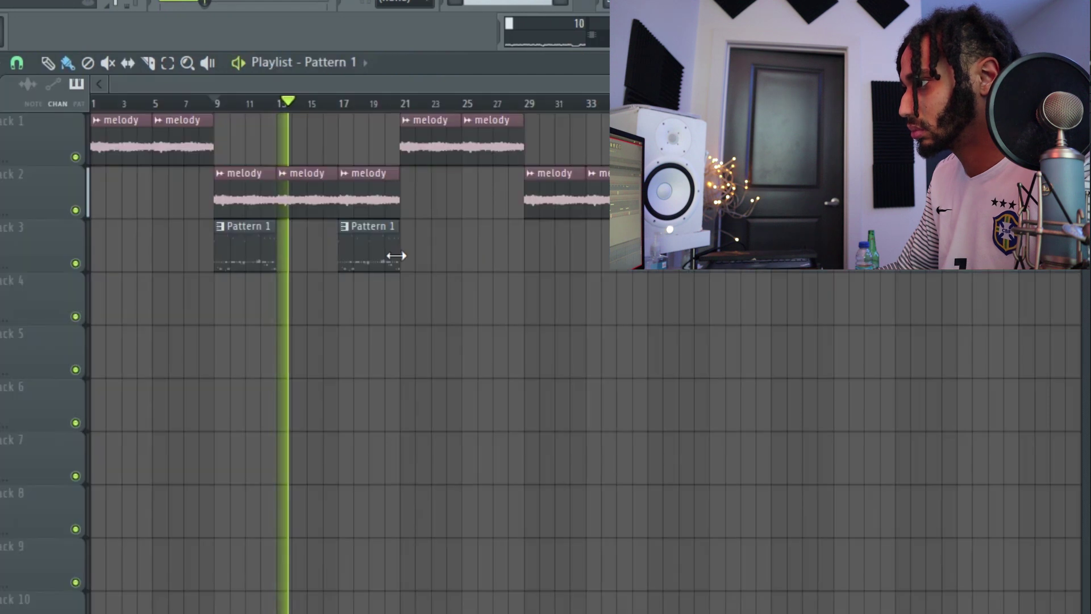
right_click(395, 252)
left_click_drag(274, 255, 313, 267)
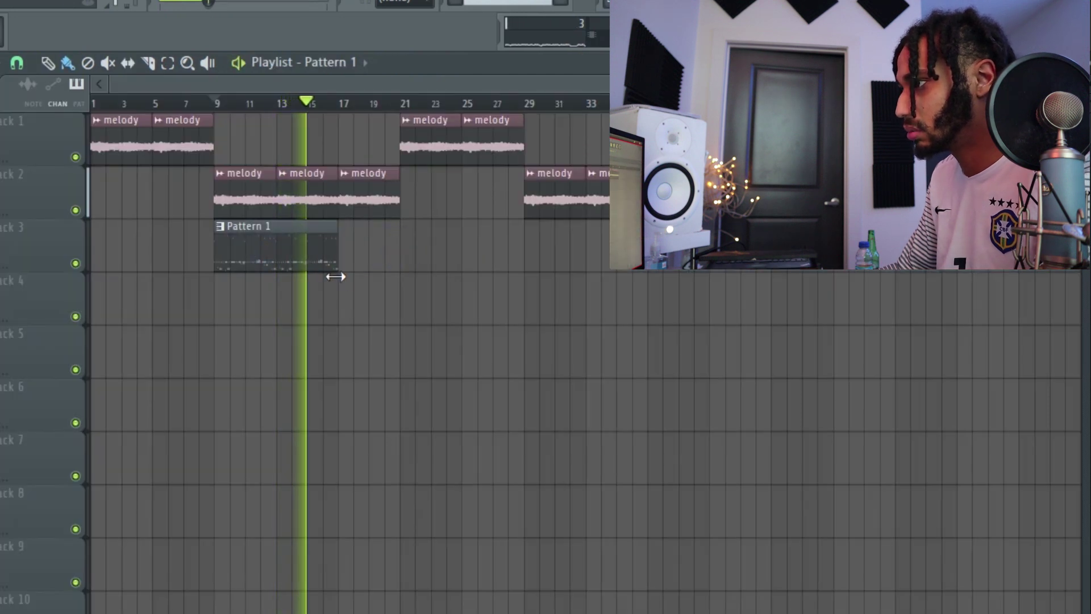
key("space")
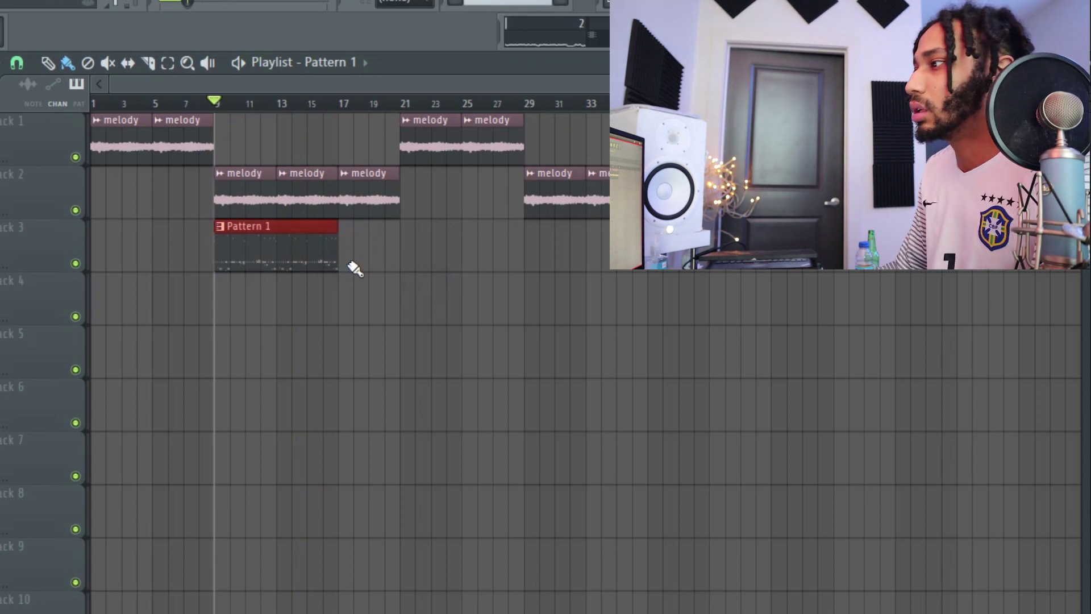
- Duplicate Pattern 1 to bar 17, and add a melody clip at bar 21 on Track 2 with the later melody clips shifted four bars
key("ctrl+b")
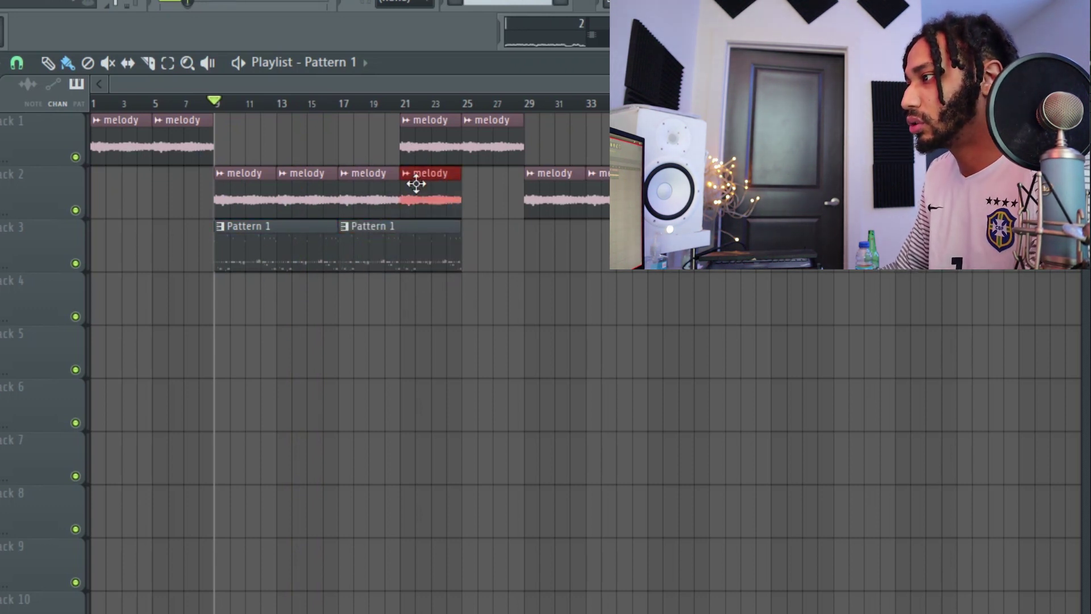
left_click_drag(427, 143, 625, 145)
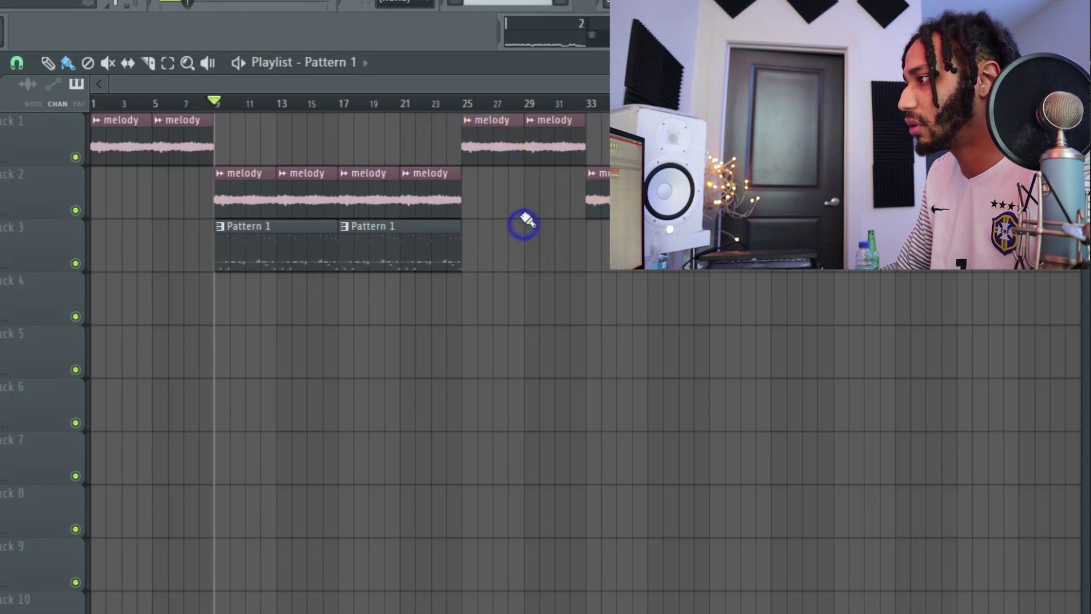
- Duplicate Pattern 1 to bars 25 and 33, and move the two melody clips at bar 25 down to Track 2
scroll(524, 222, "down", 1)
key("ctrl+b")
key("ctrl+b")
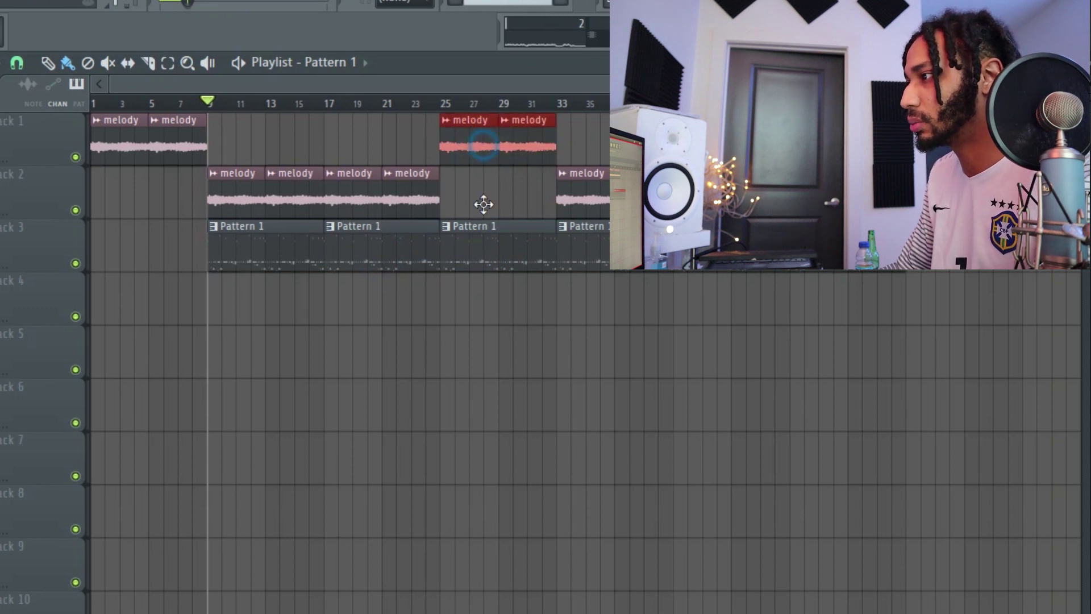
left_click_drag(483, 146, 484, 196)
- Move the melody and Pattern 1 clips from bar 33 onward up one track, and play the arrangement
left_click_drag(589, 195, 977, 282)
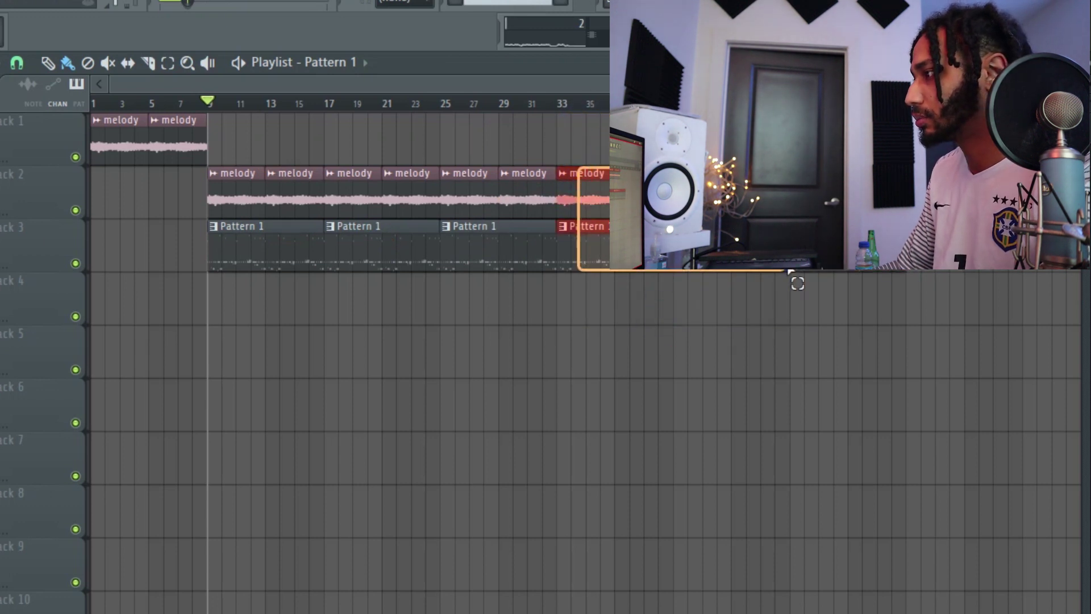
left_click_drag(603, 216, 576, 134)
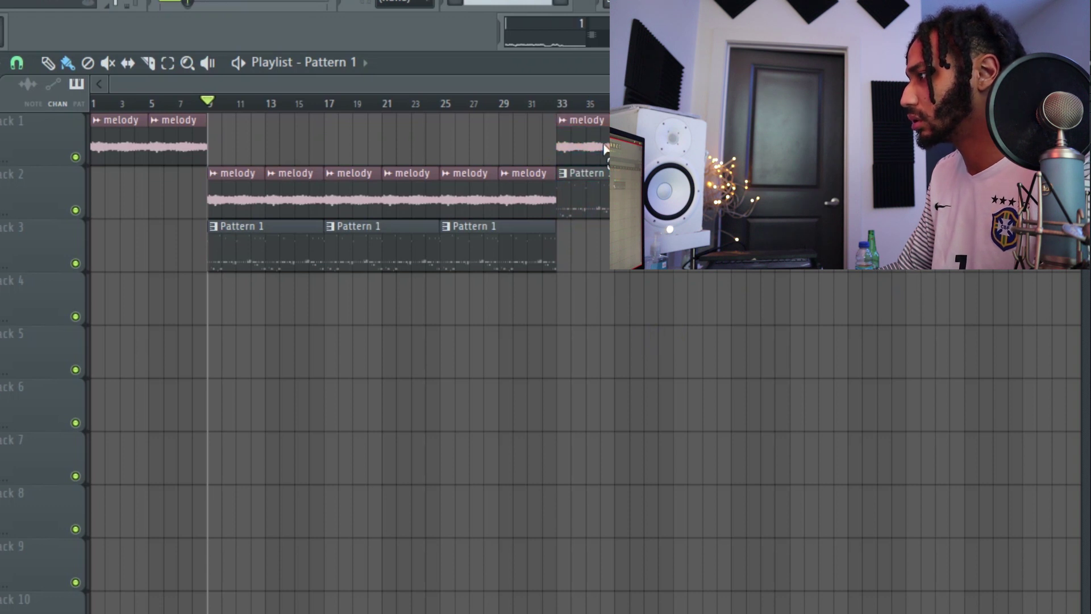
scroll(528, 184, "up", 1)
key("space")
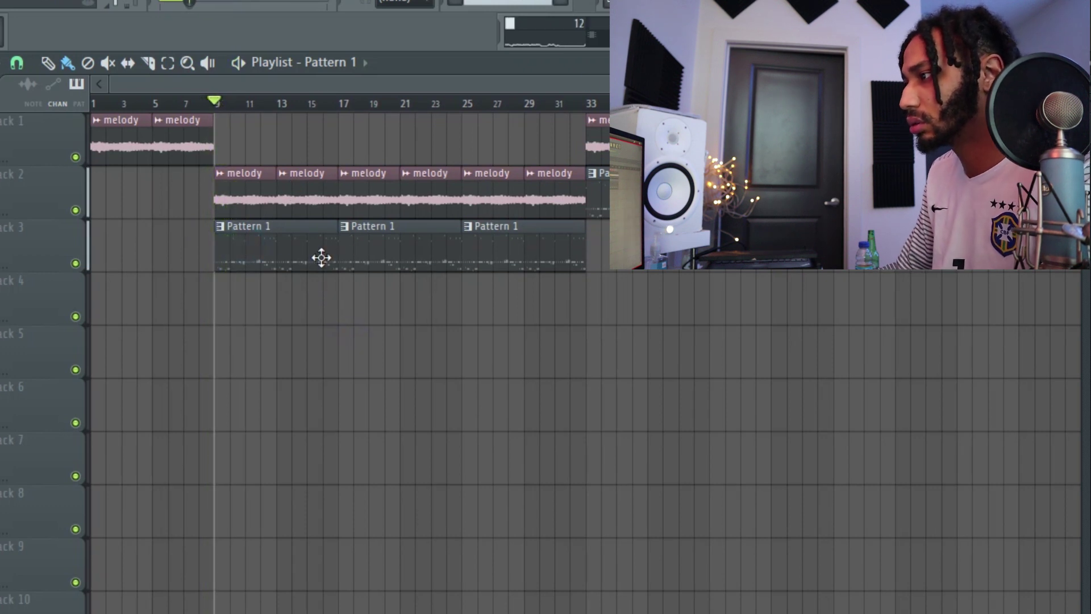
- Open the 808 [ Spinz ] notes of Pattern 1 and transpose them all down one octave
double_click(283, 243)
key("F6")
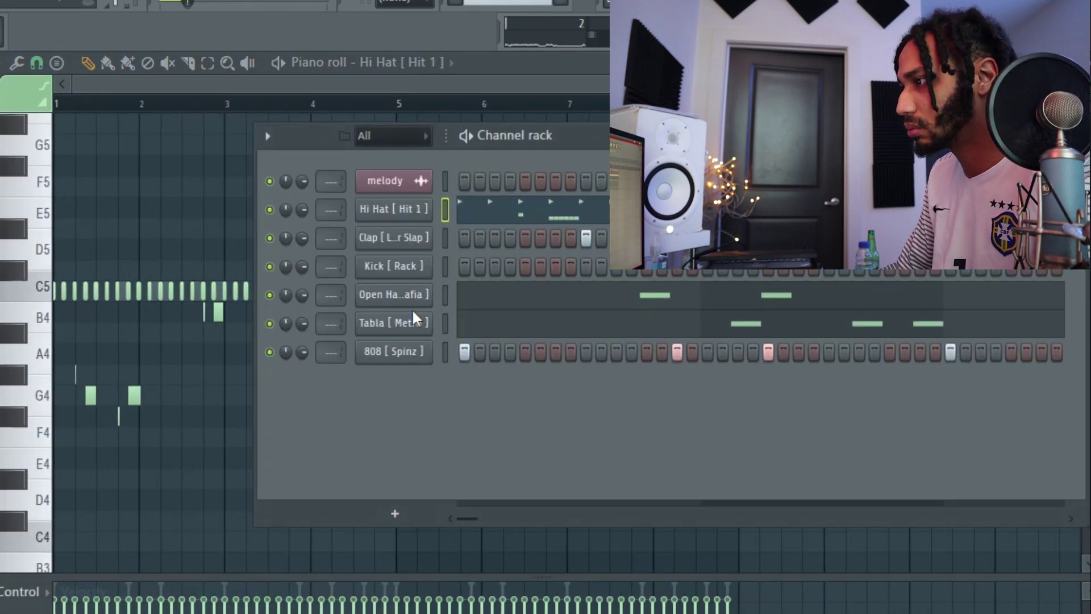
right_click(407, 353)
left_click(478, 353)
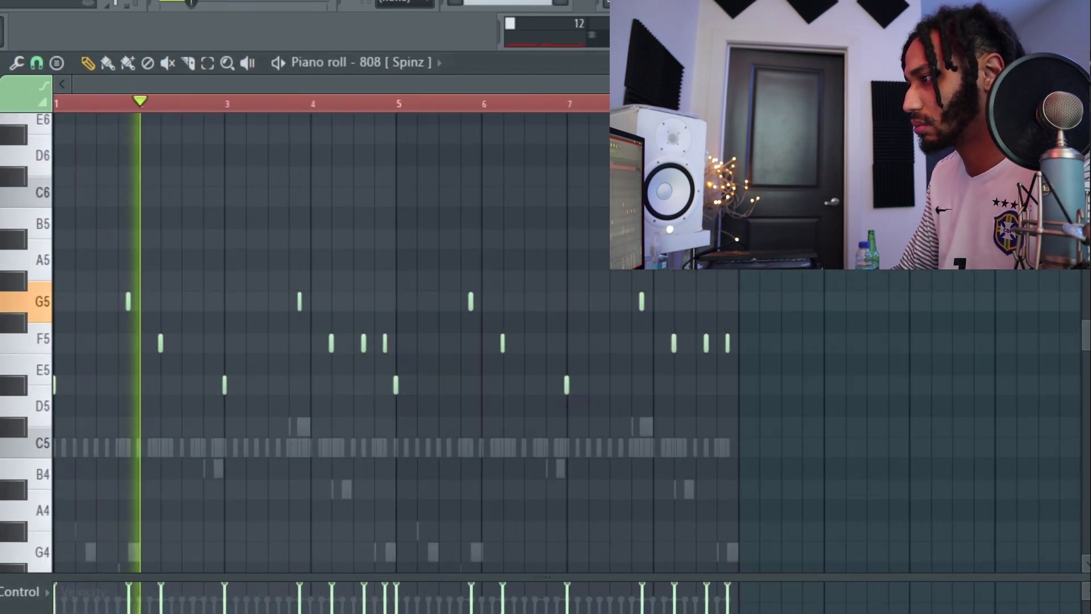
- Bring the 808 [ Patt ] sample into the playlist on Track 4, undo the clip placement, and stop playback
key("F9")
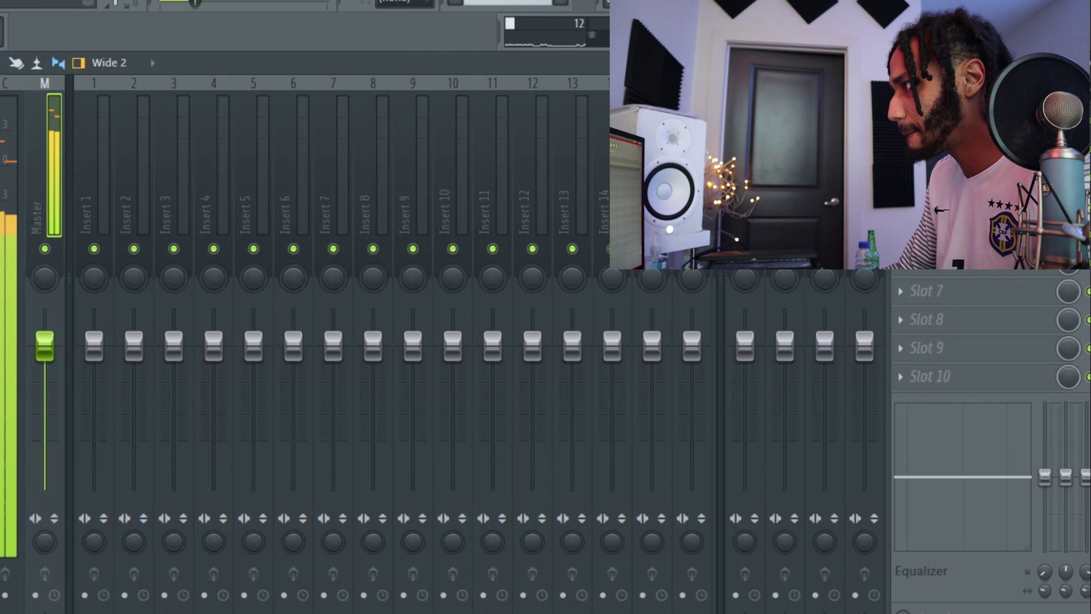
key("F5")
key("F6")
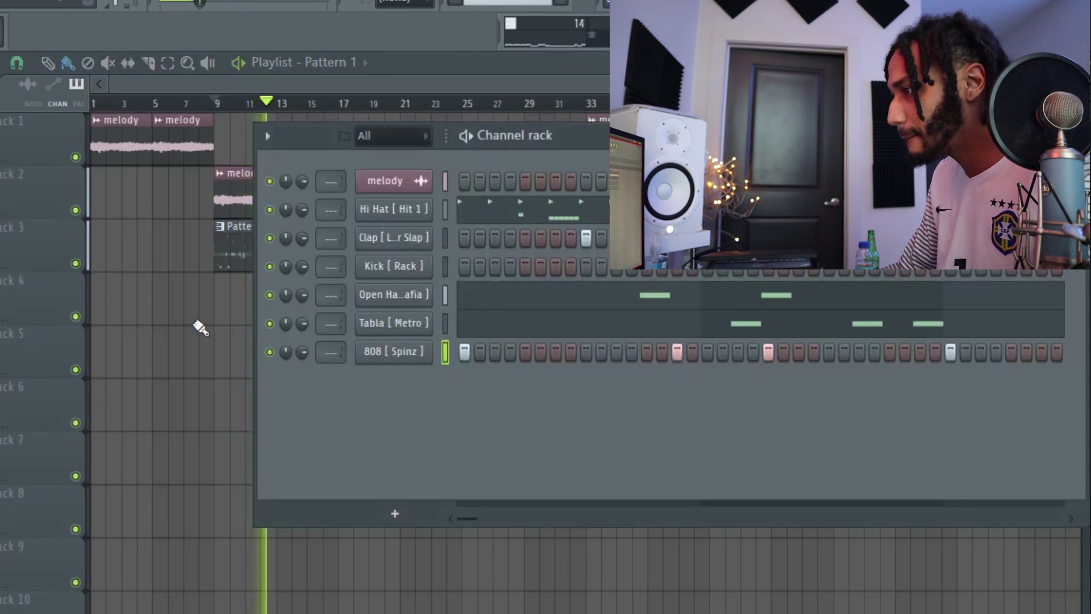
left_click_drag(2, 341, 41, 296)
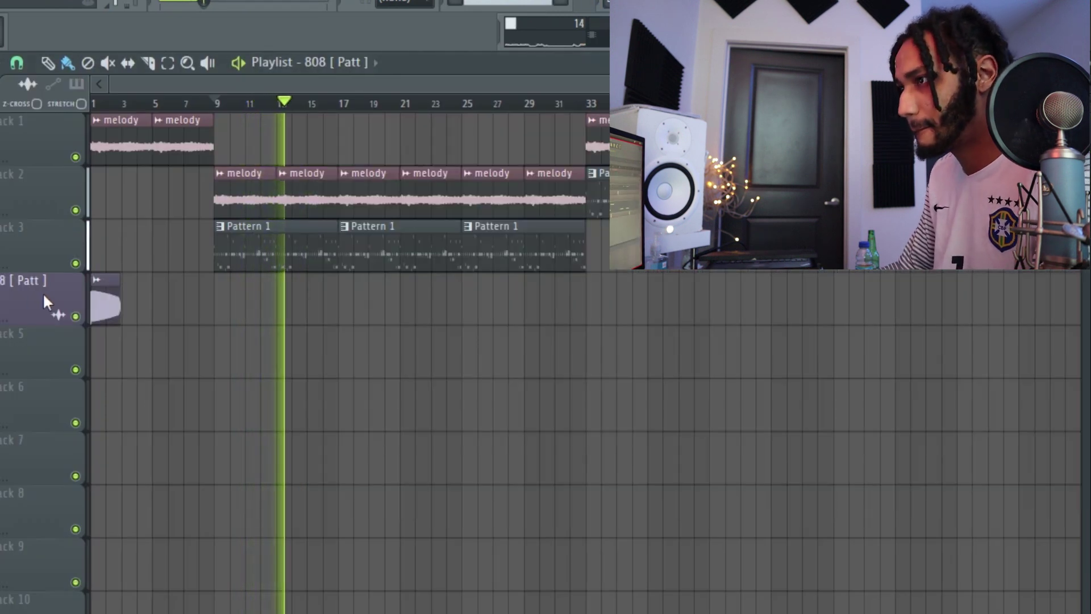
key("ctrl+z")
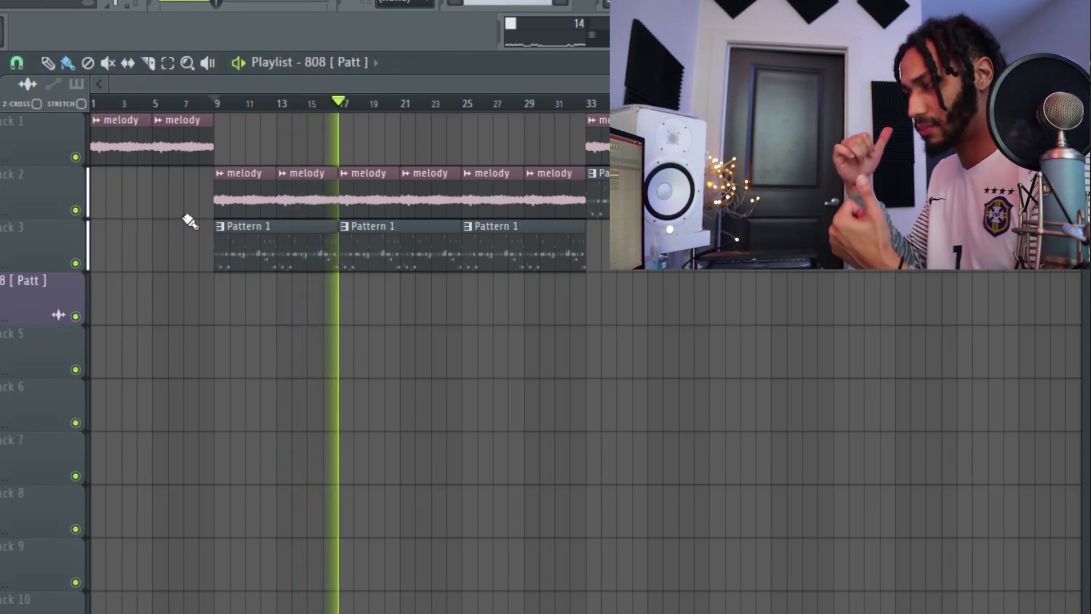
key("space")
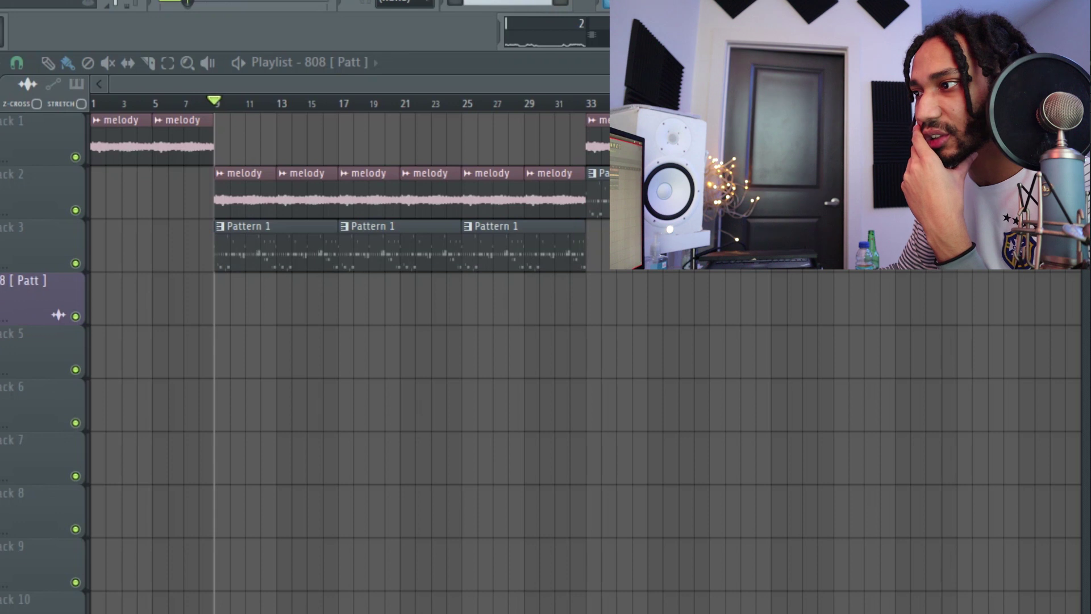
- Add a snare sample as a new channel below 808 [ Patt ] in the channel rack
key("F6")
left_click(372, 155)
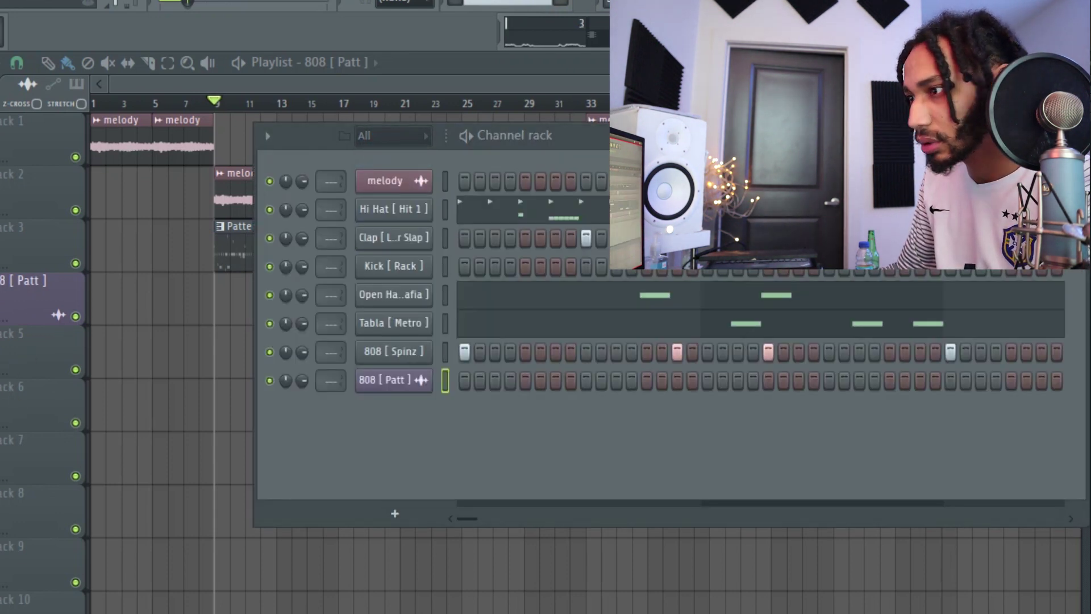
left_click_drag(341, 458, 342, 462)
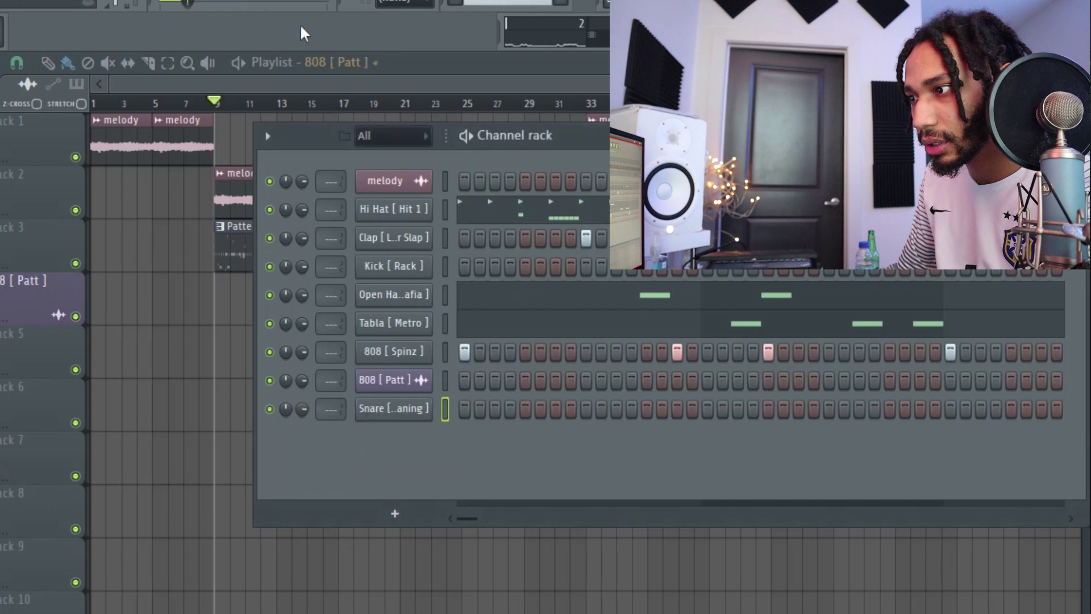
- Place C5 snare notes early in bar 2 and at the end of bar 4, and duplicate bars 1 to 4 into bars 5 to 8
key("space")
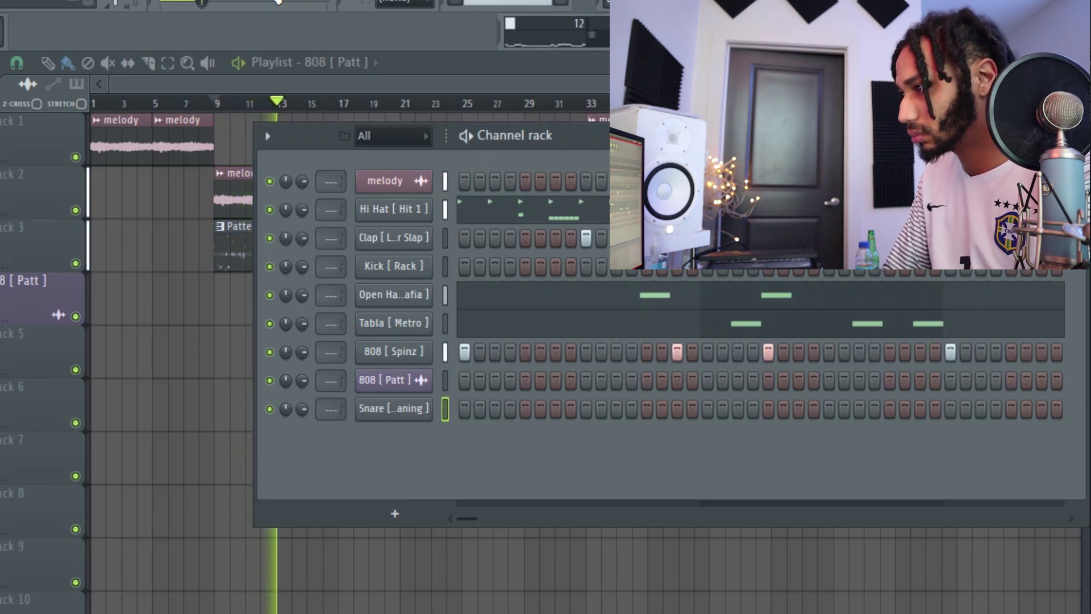
left_click(274, 0)
left_click(517, 418)
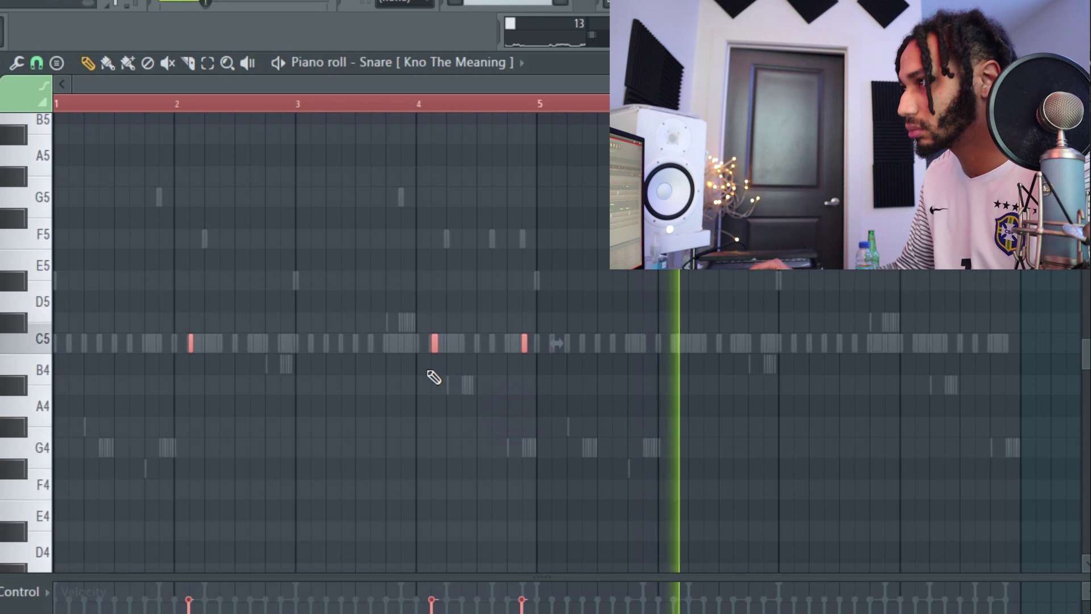
right_click(426, 343)
left_click_drag(553, 106, 545, 117)
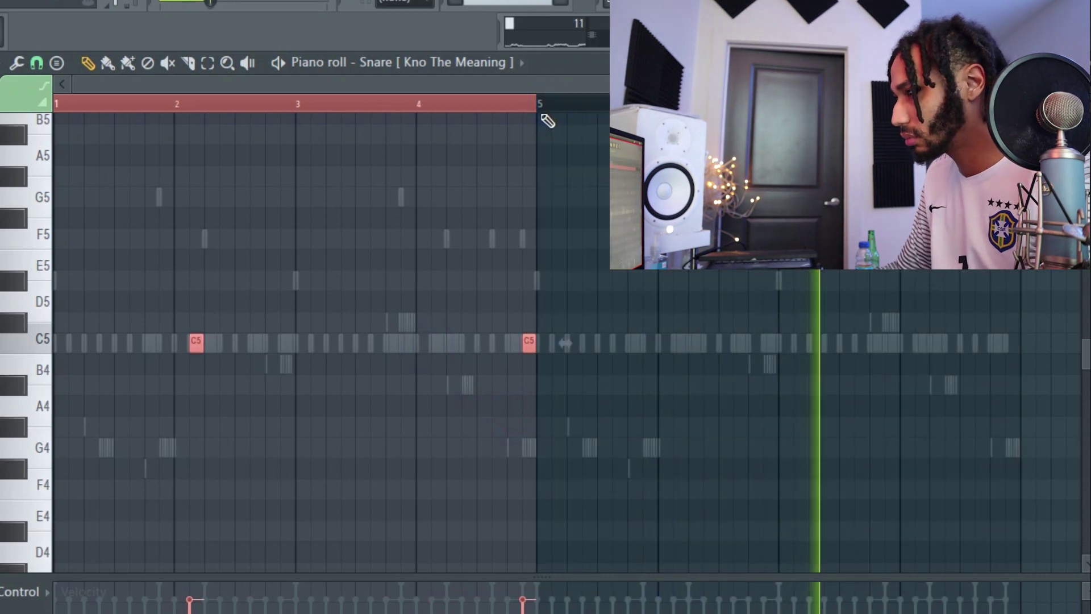
key("ctrl+b")
- Delete the unused 808 [ Patt ] channel from the channel rack
key("F6")
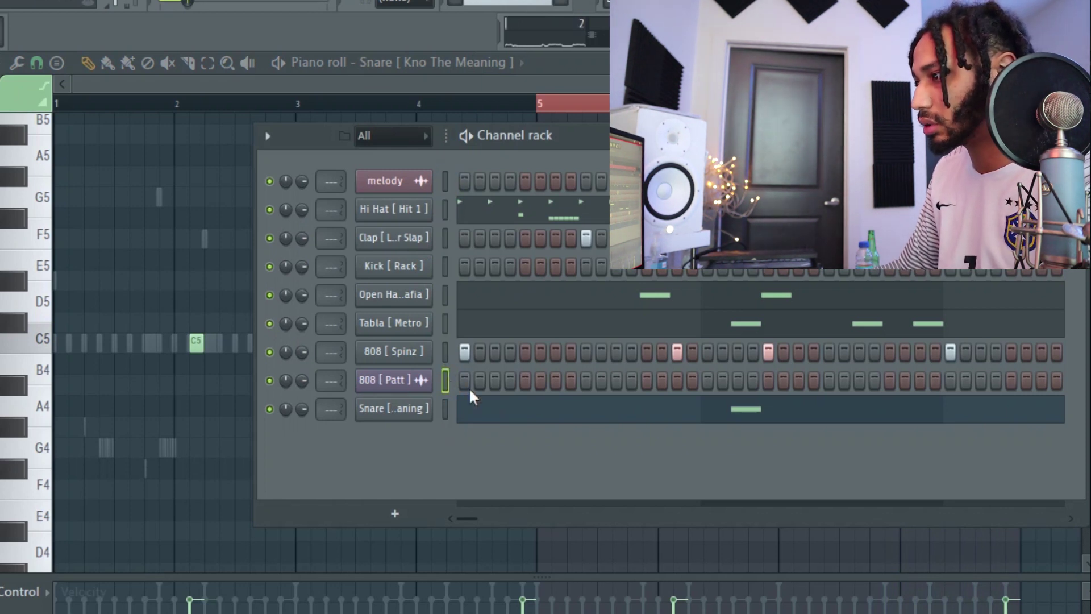
key("alt+Delete")
key("Return")
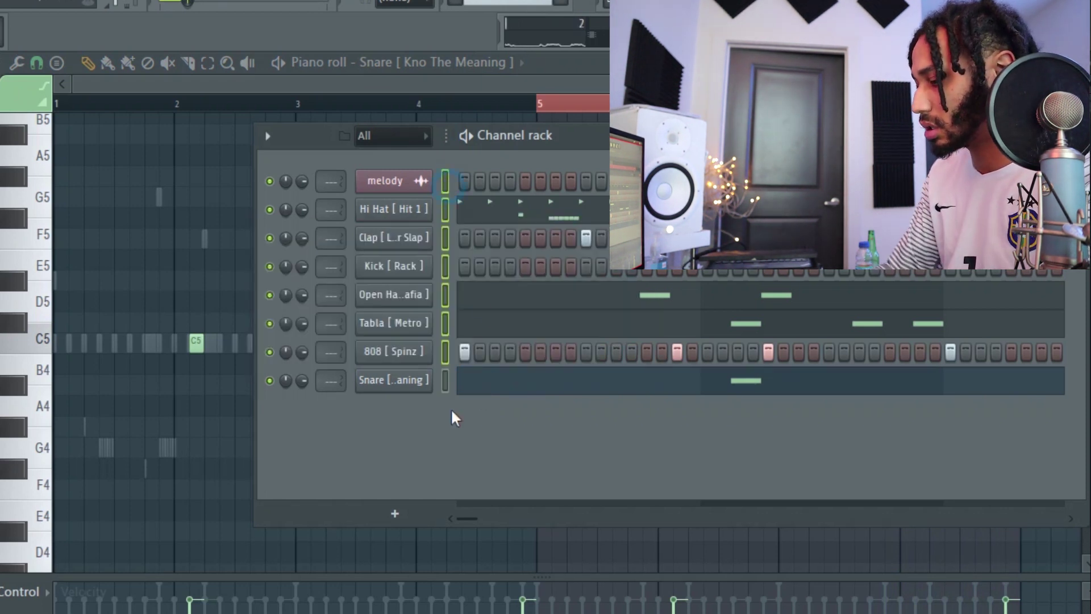
- Route all channels to their own mixer tracks, starting with melody on Insert 1
key("F9")
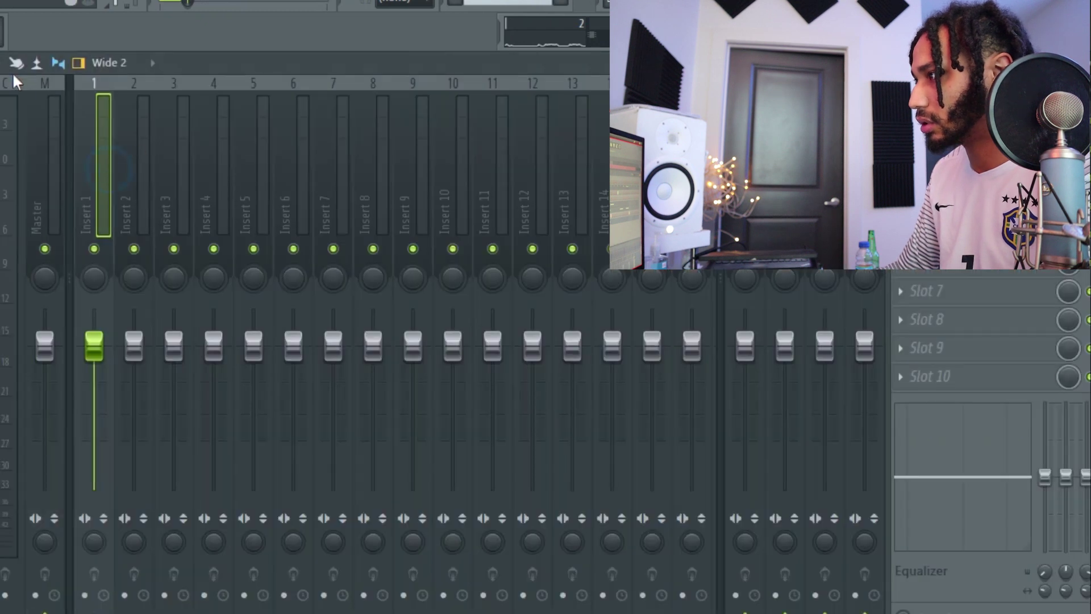
left_click(4, 63)
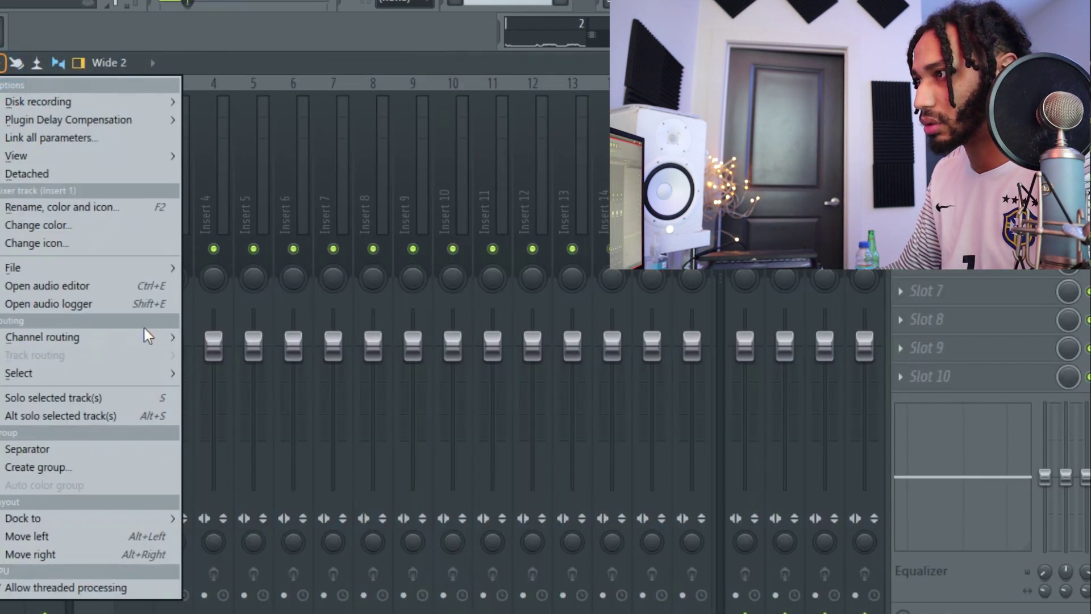
mouse_move(161, 339)
left_click(208, 354)
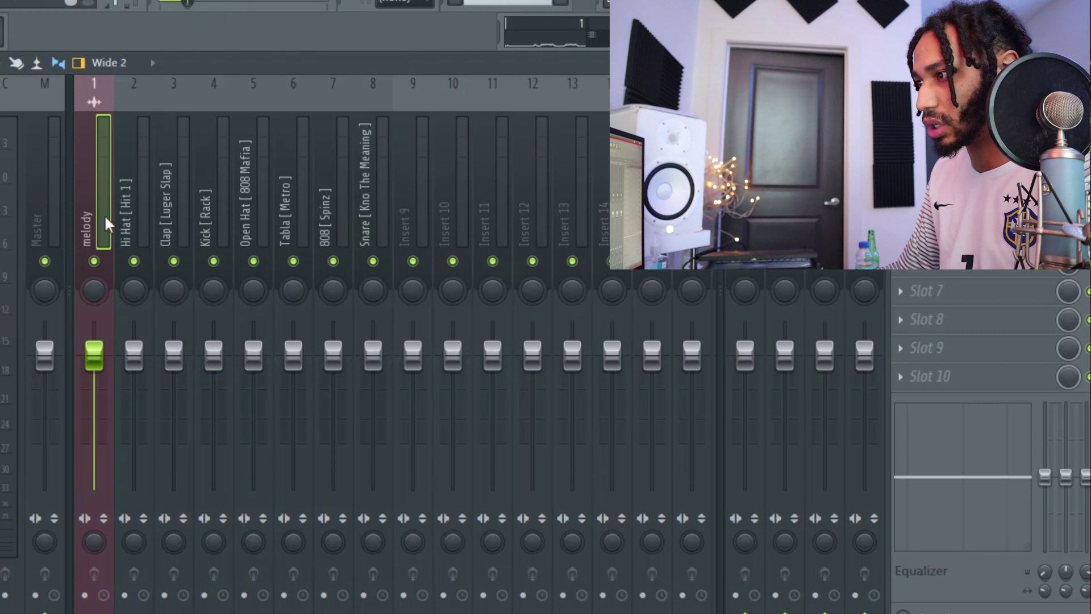
left_click(926, 120)
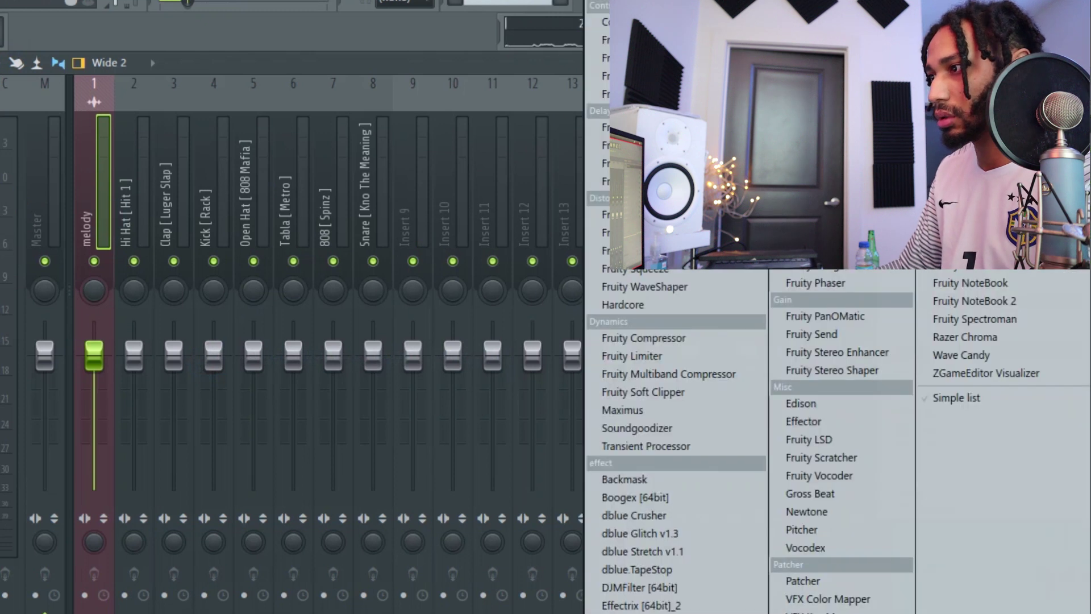
left_click(480, 64)
- Return to the playlist and play the arrangement from bar 1
key("F5")
key("space")
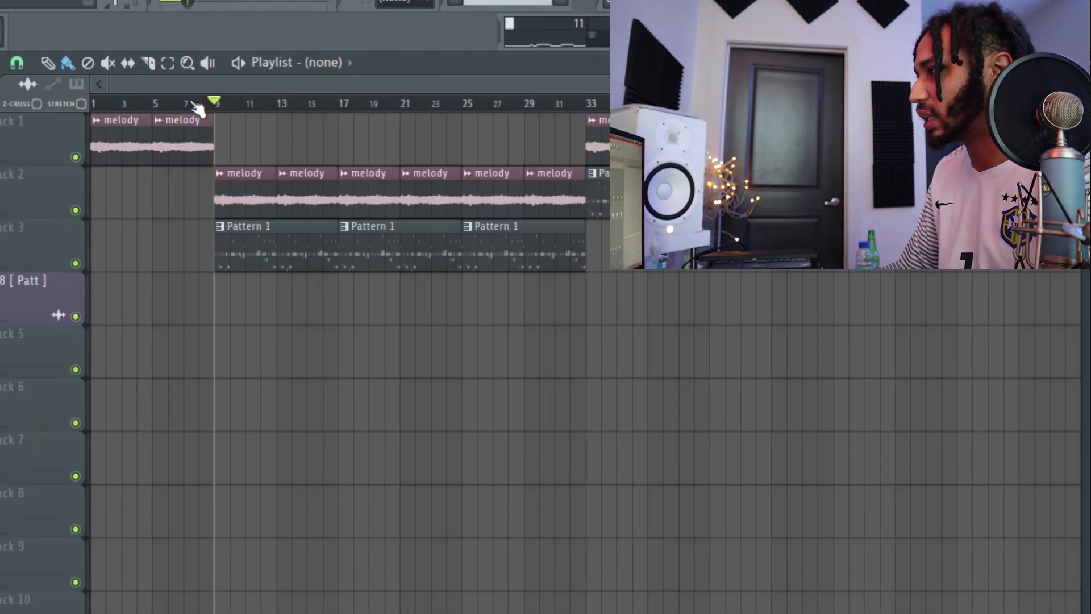
key("space")
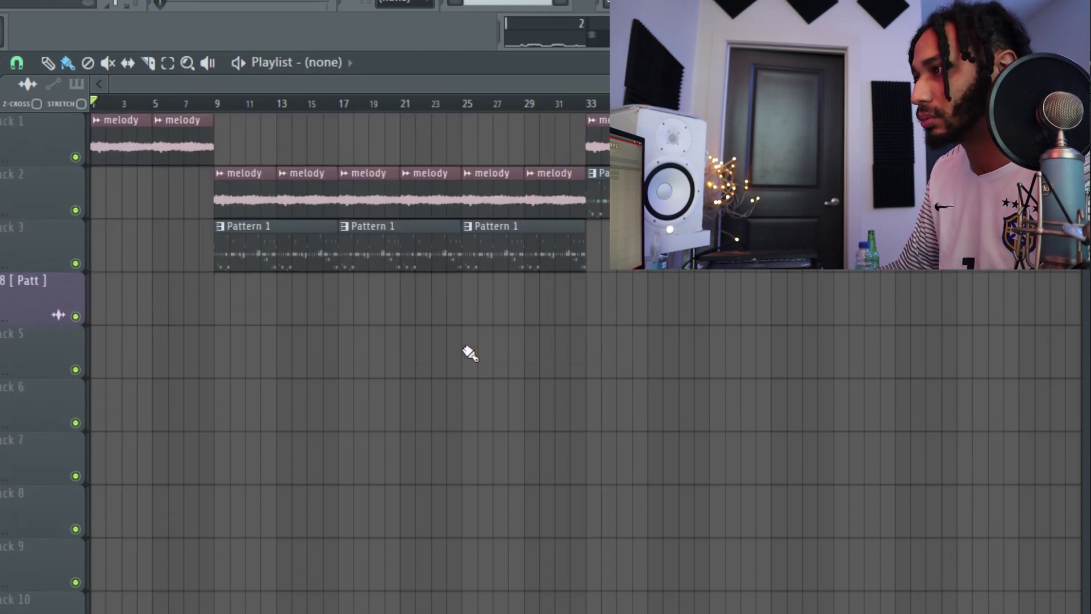
key("space")
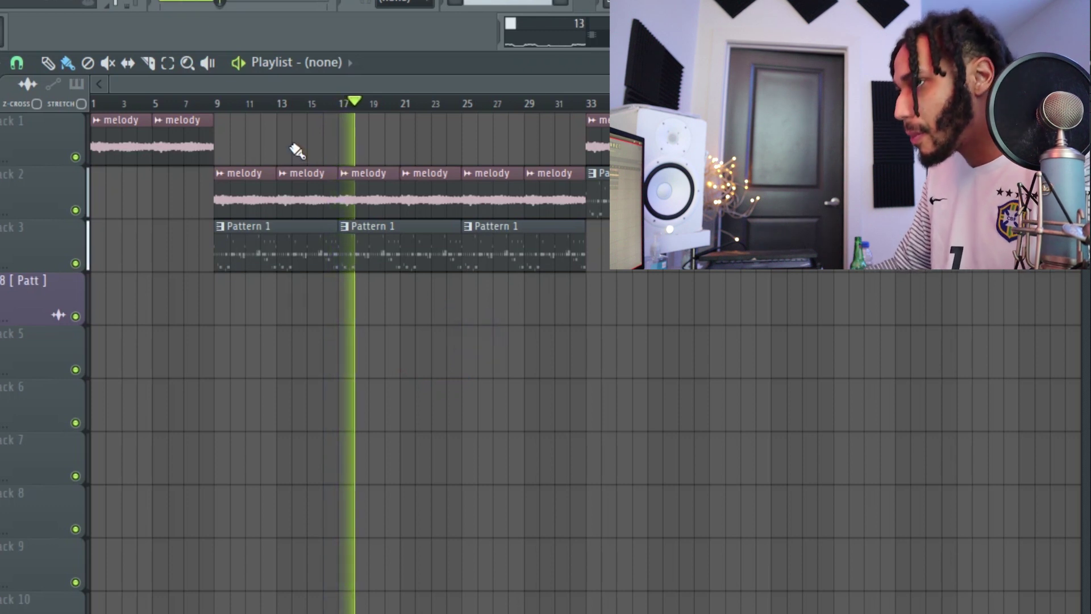
- Create a new pattern named kick, place it on Track 4 from bar 17 to bar 25, and stop playback
left_click(561, 1)
type("kick")
key("Return")
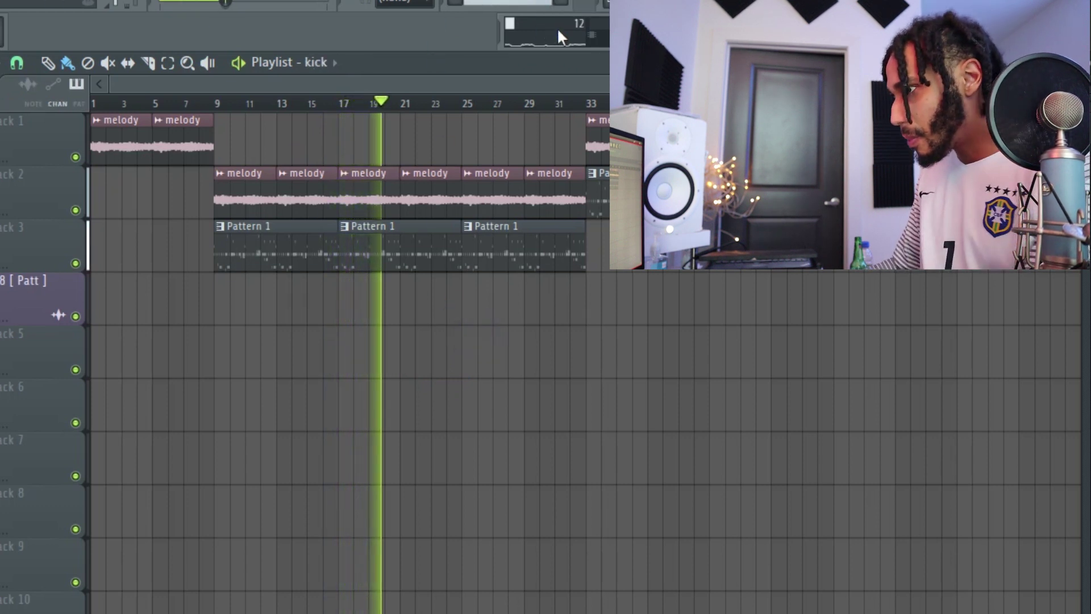
left_click(346, 295)
left_click_drag(354, 295, 460, 311)
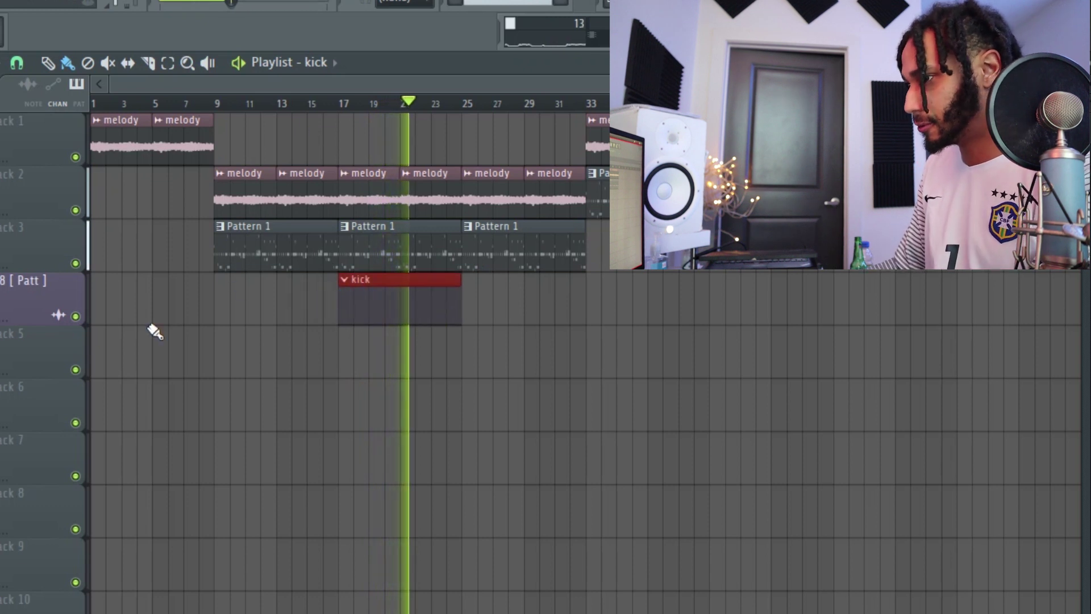
key("F6")
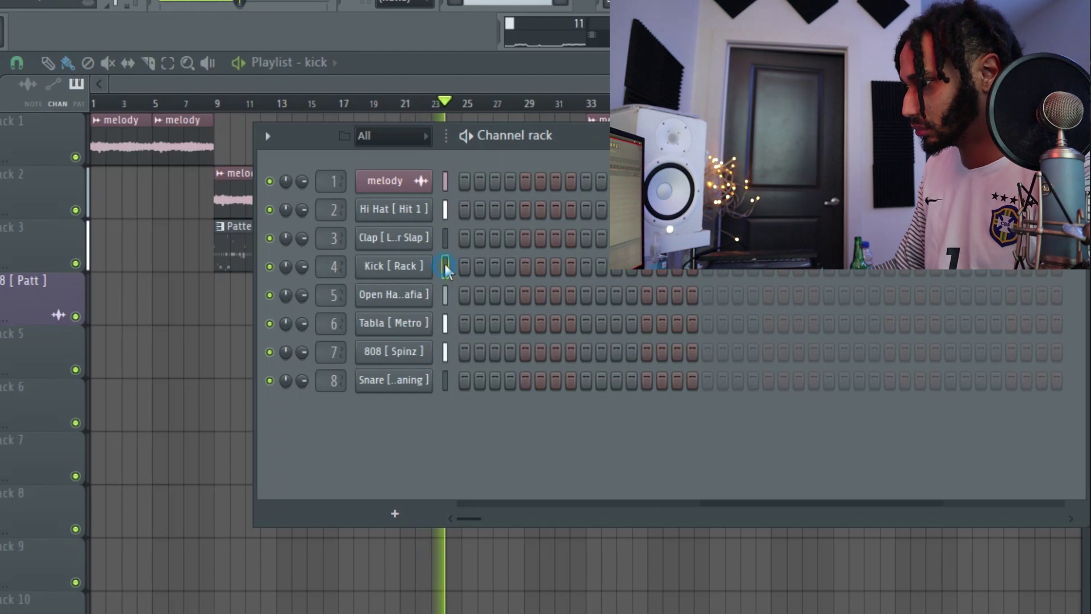
key("F6")
key("space")
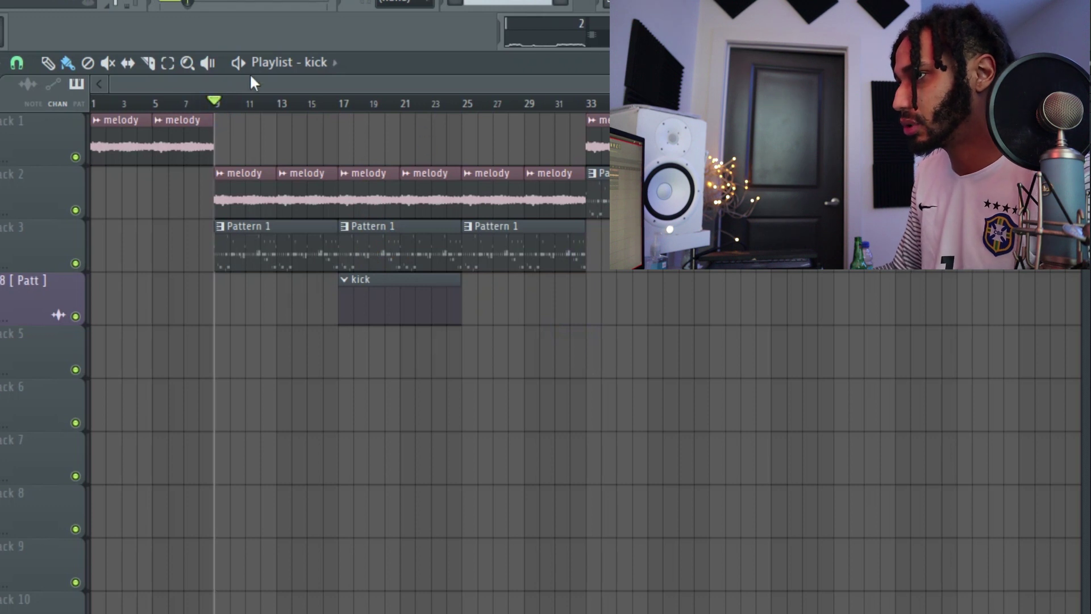
- Select bars 9 to 33 in the playlist and add Gross Beat to the first effect slot of the melody mixer track
left_click_drag(219, 108, 590, 173)
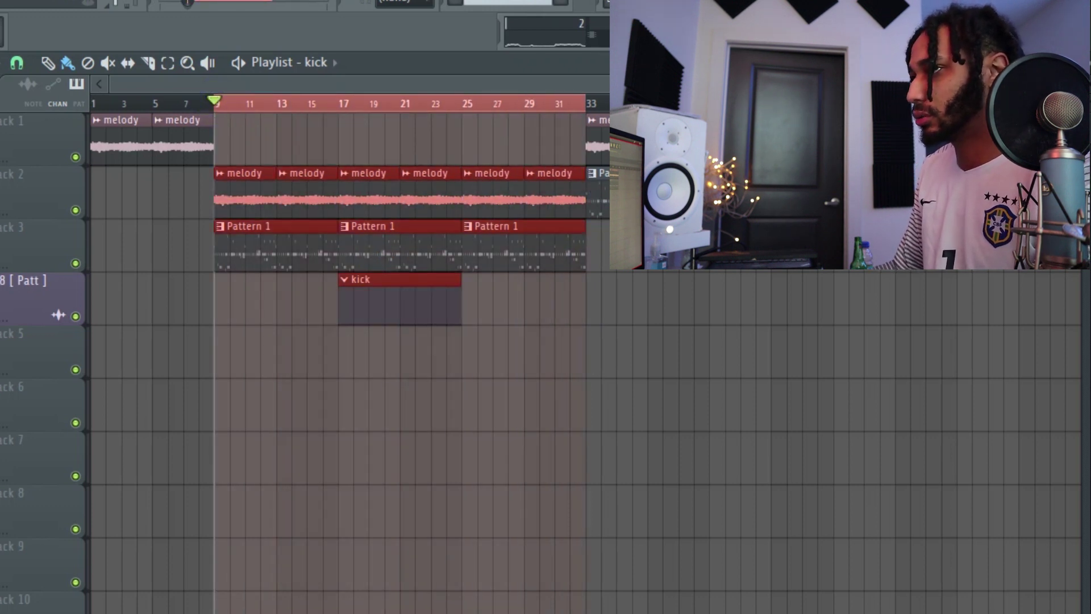
key("F9")
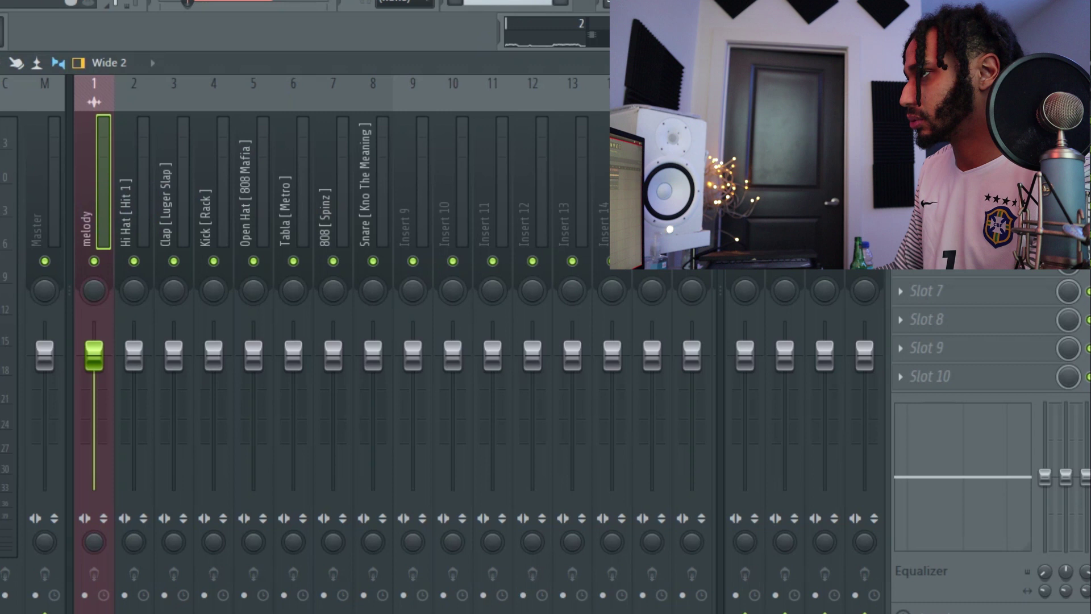
left_click(901, 120)
left_click(855, 492)
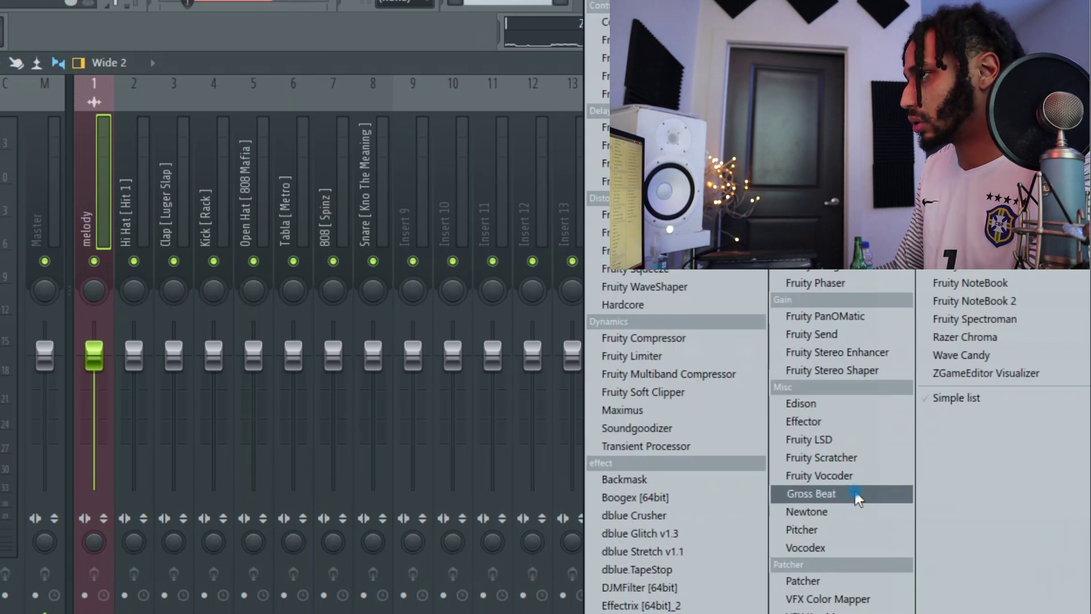
left_click(855, 494)
- Load the Momentary preset in Gross Beat, choose one of its effect slots, and close the plugin
left_click(101, 250)
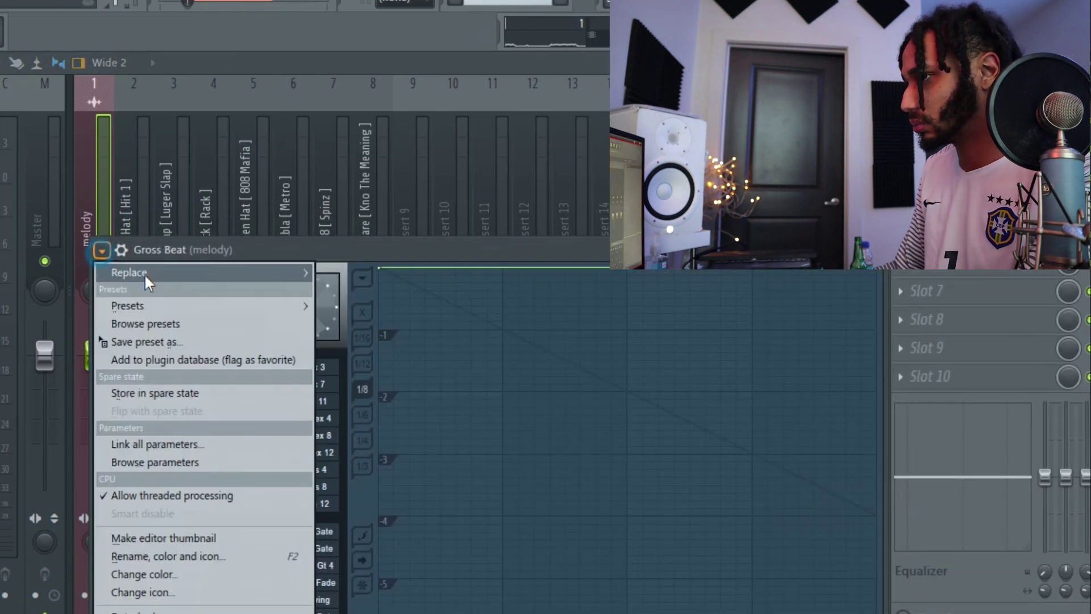
mouse_move(183, 305)
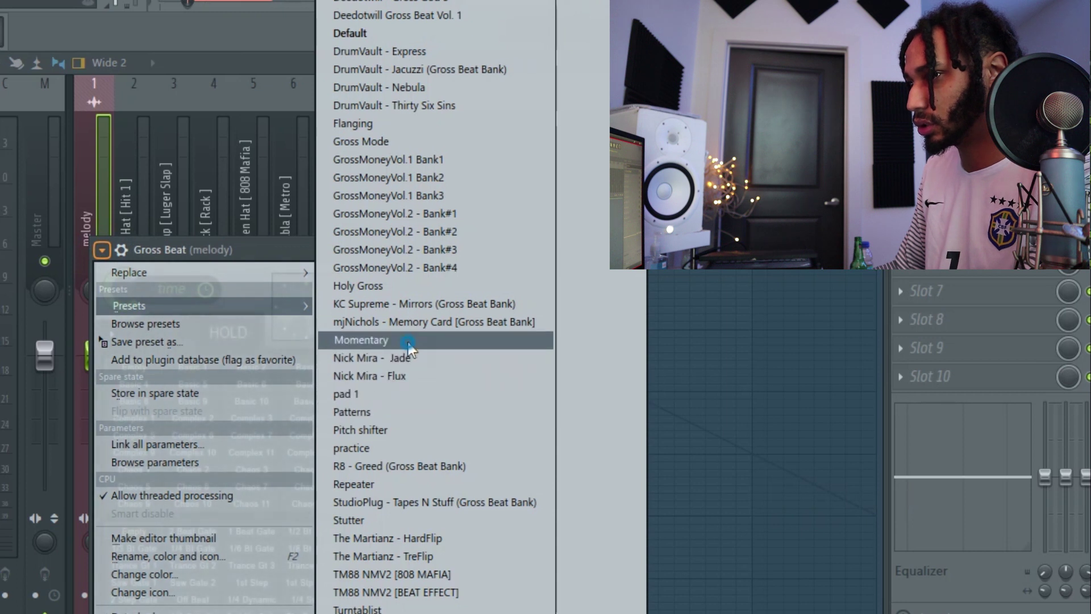
left_click(409, 341)
left_click(250, 486)
left_click(872, 250)
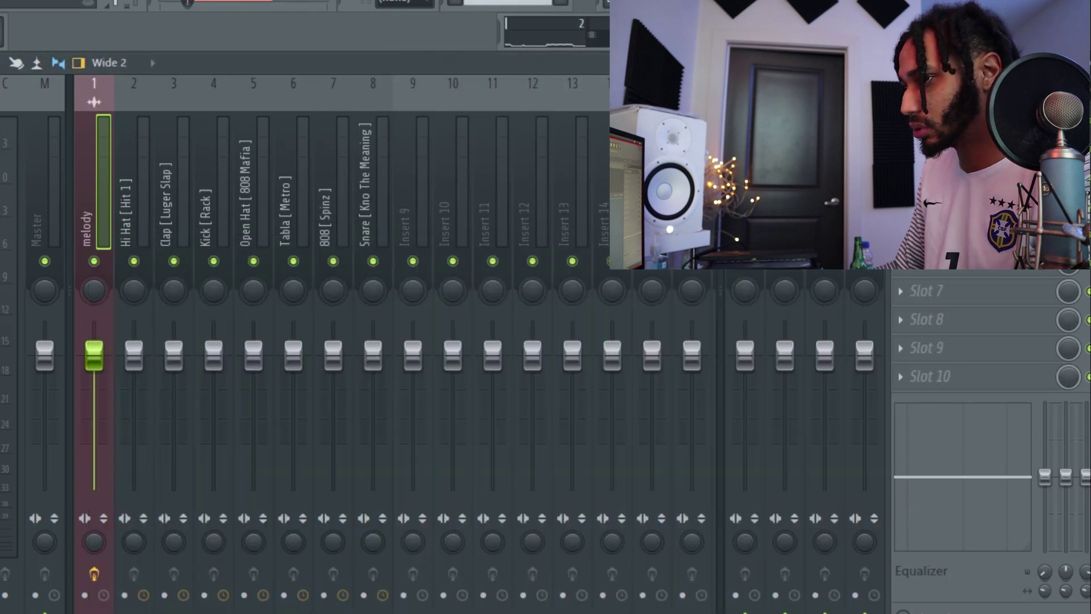
- Create an automation clip for Gross Beat's mix level over bars 9 to 33, with a Hold curve and its start raised to maximum
right_click(1068, 120)
left_click(996, 244)
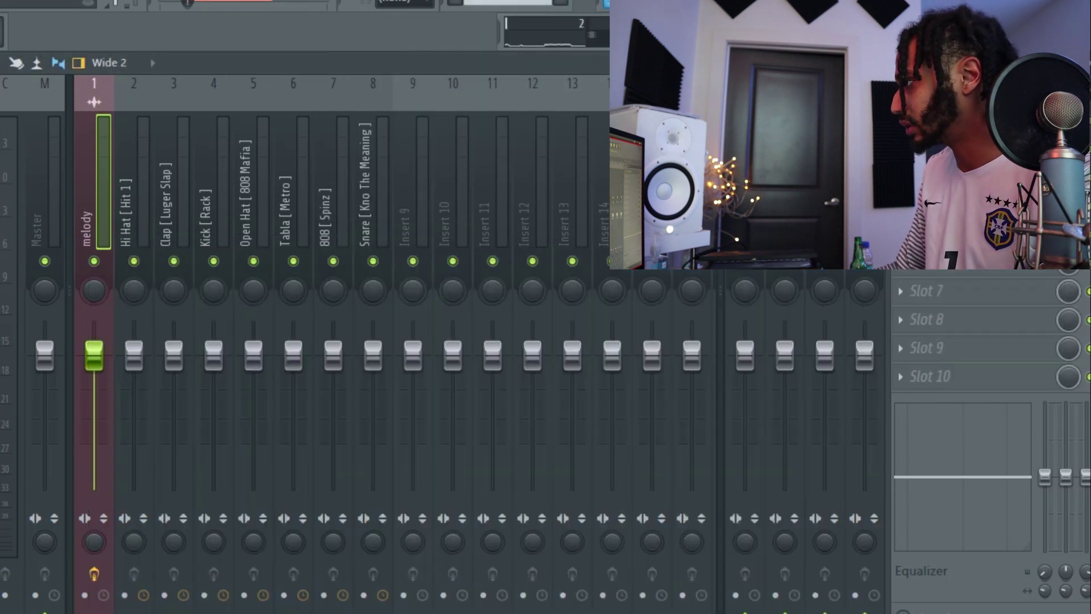
key("F5")
right_click(585, 379)
left_click(616, 394)
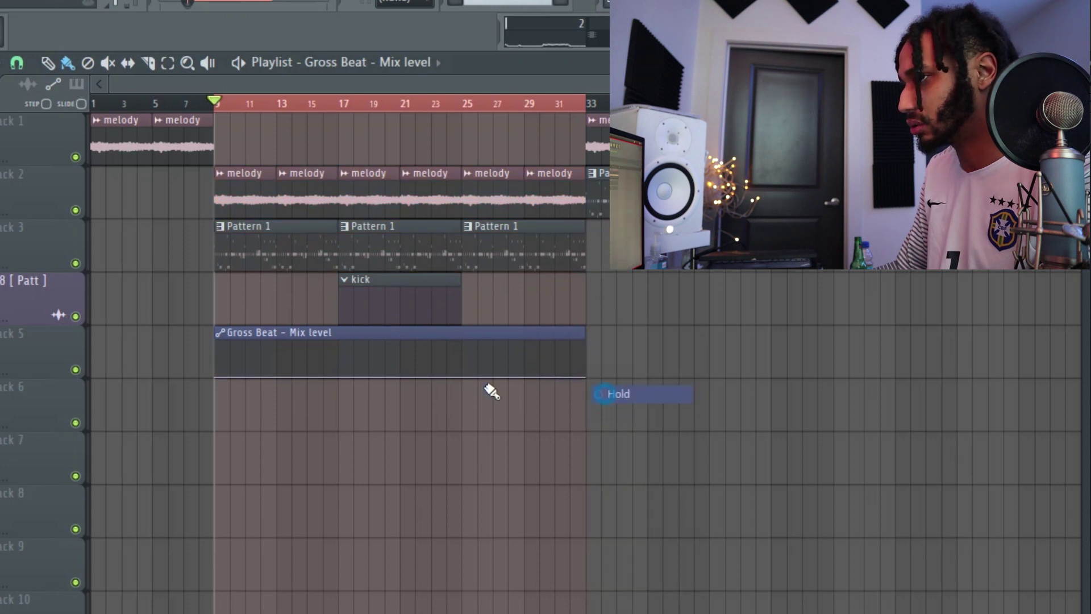
left_click_drag(215, 377, 216, 337)
- Play the section from bar 9, check the mixer levels, and stop playback
key("space")
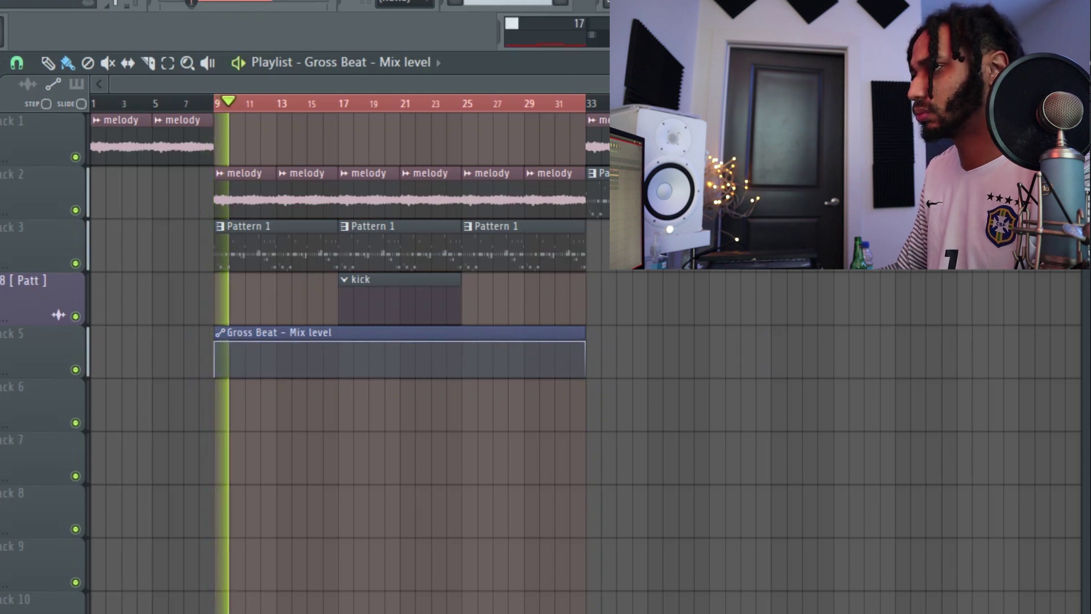
key("F9")
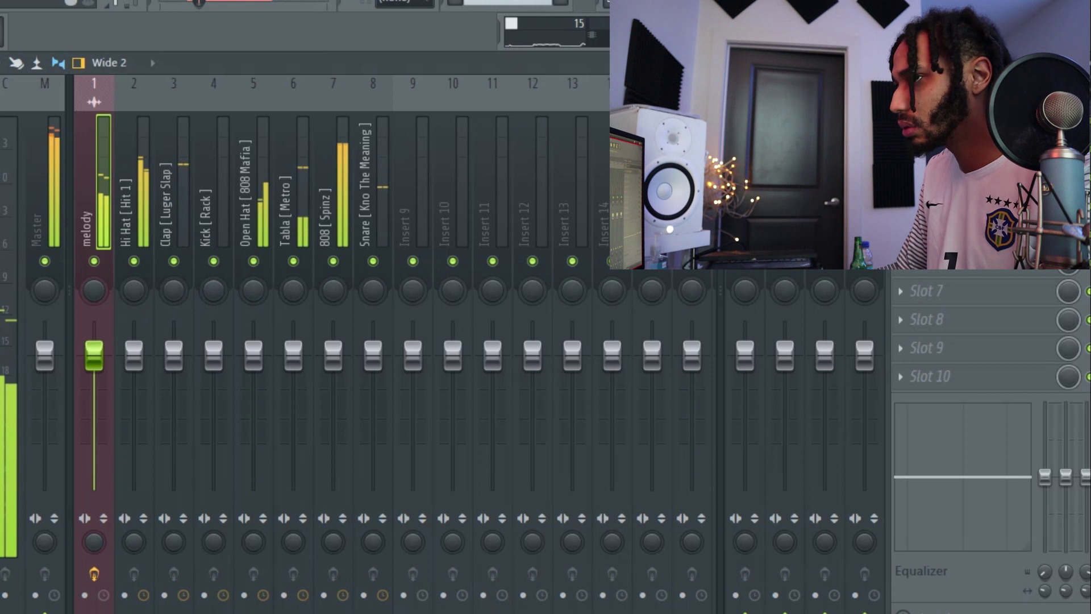
key("F9")
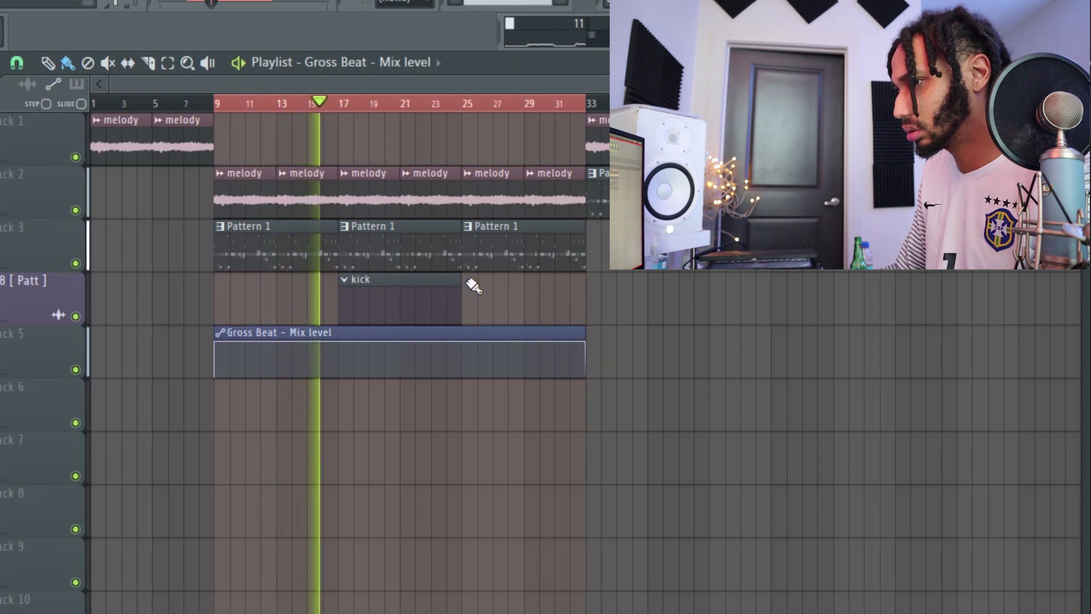
key("space")
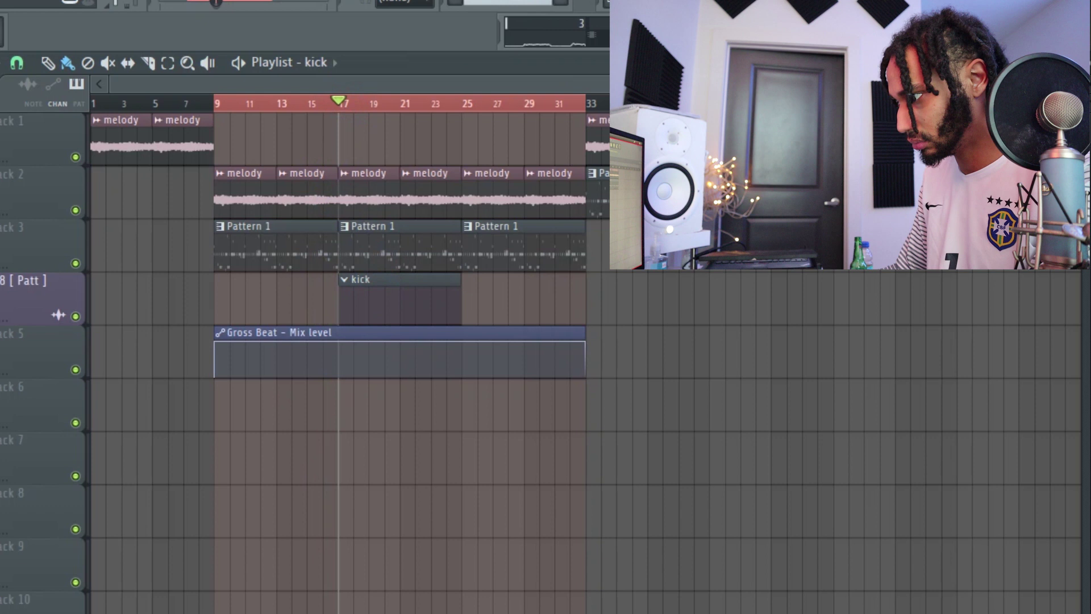
- Open the kick pattern's Kick channel in the piano roll and start playback to hear its placement
key("F6")
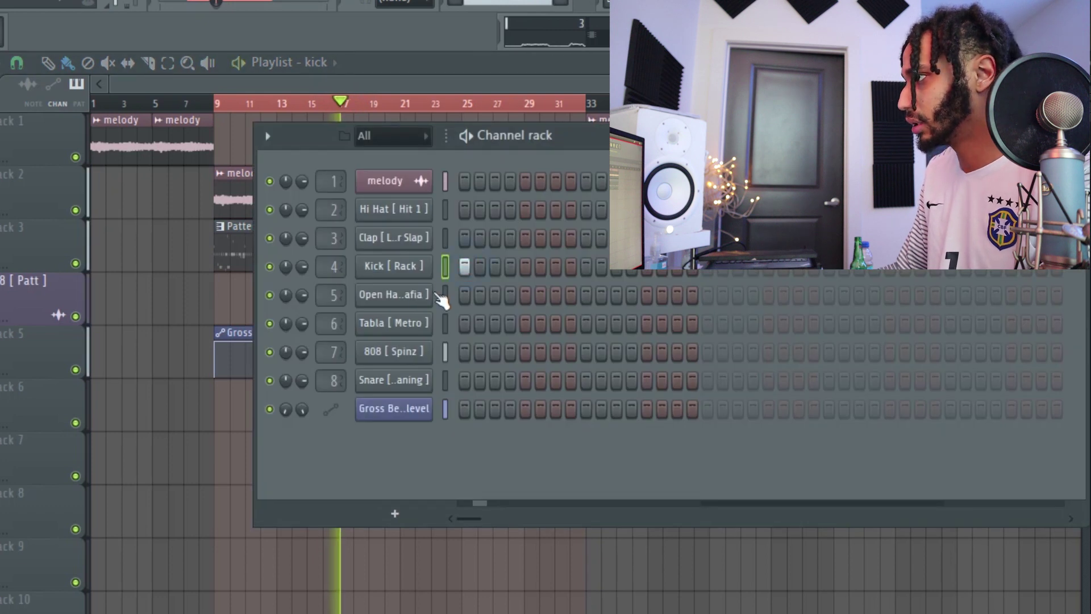
key("F6")
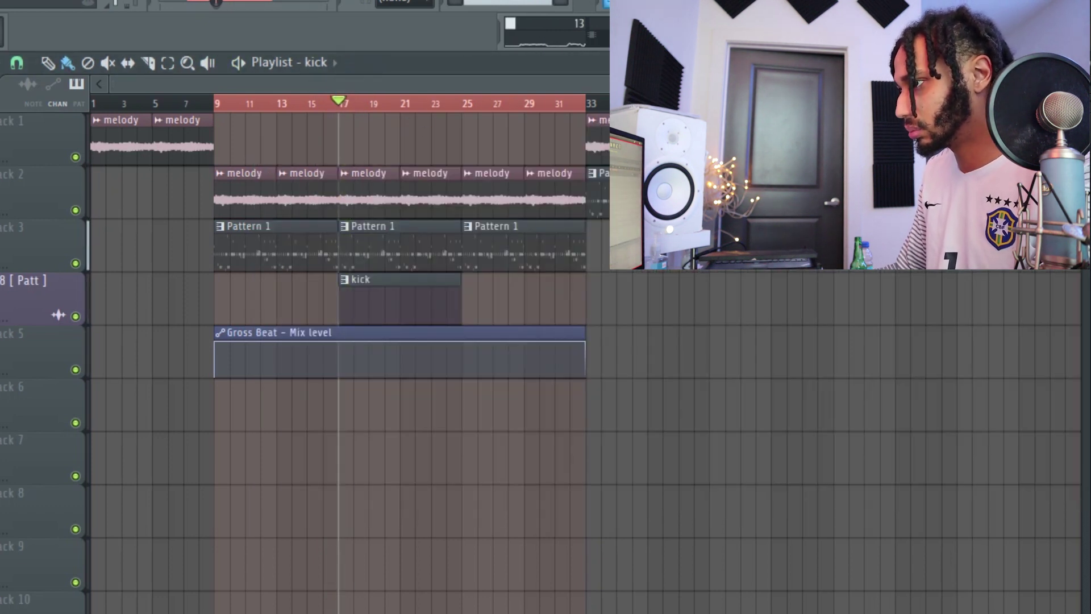
key("F6")
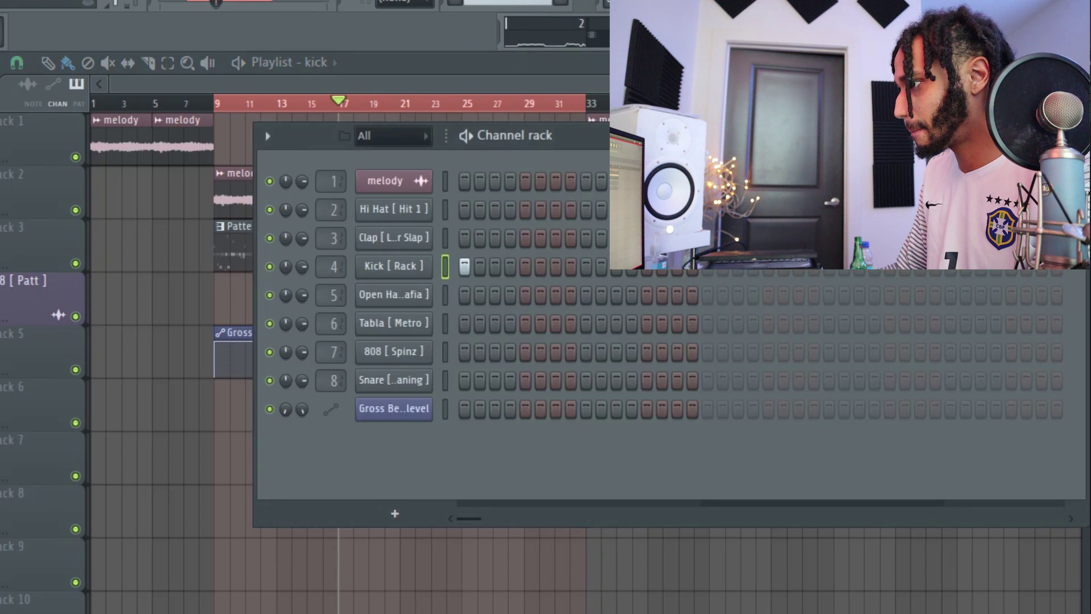
left_click(511, 84)
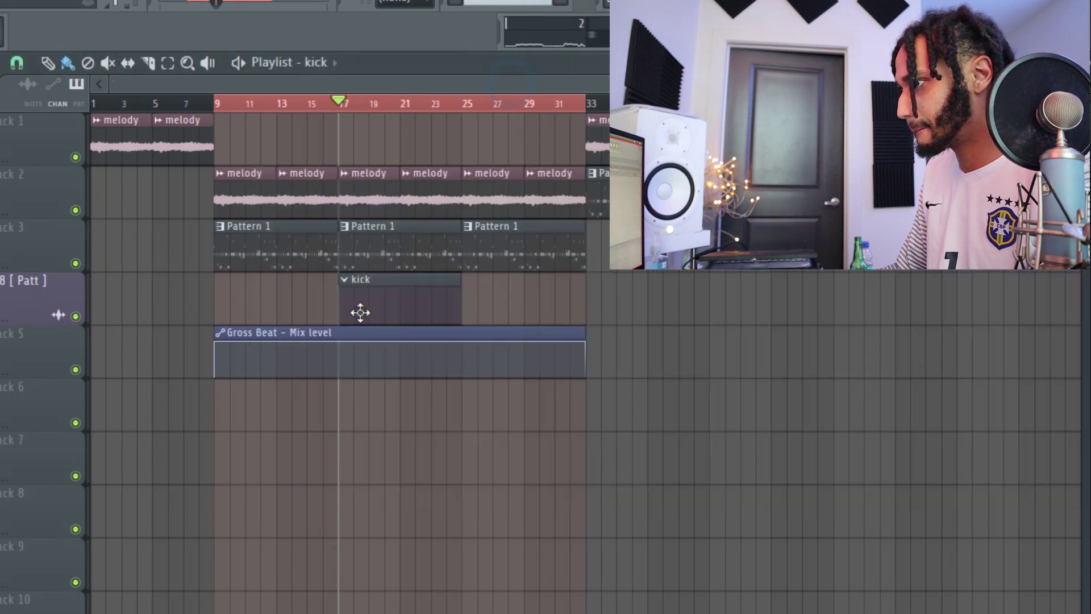
key("F6")
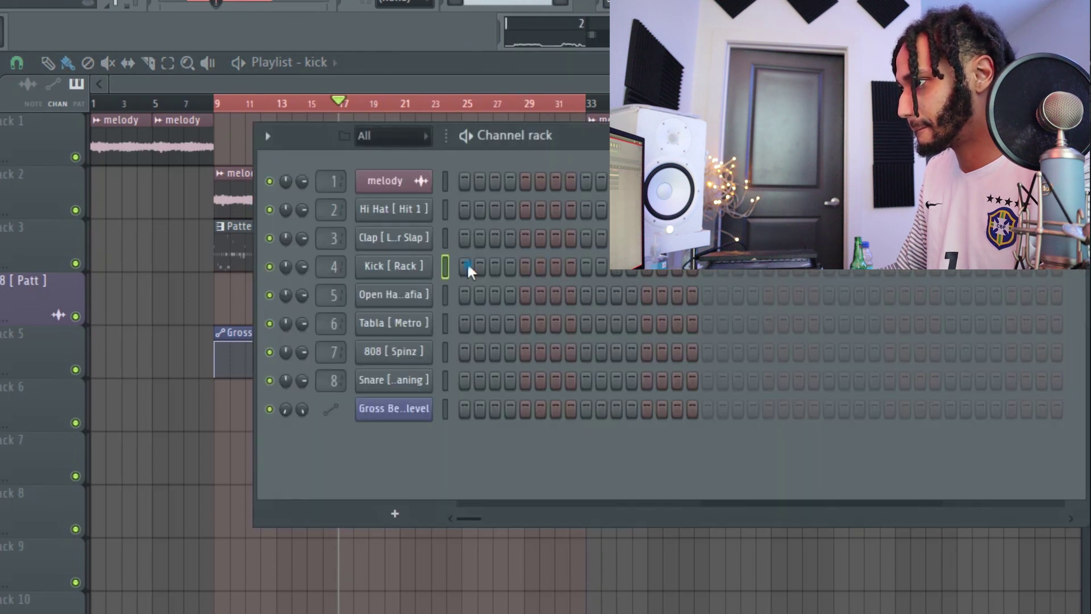
right_click(423, 272)
left_click(455, 268)
key("space")
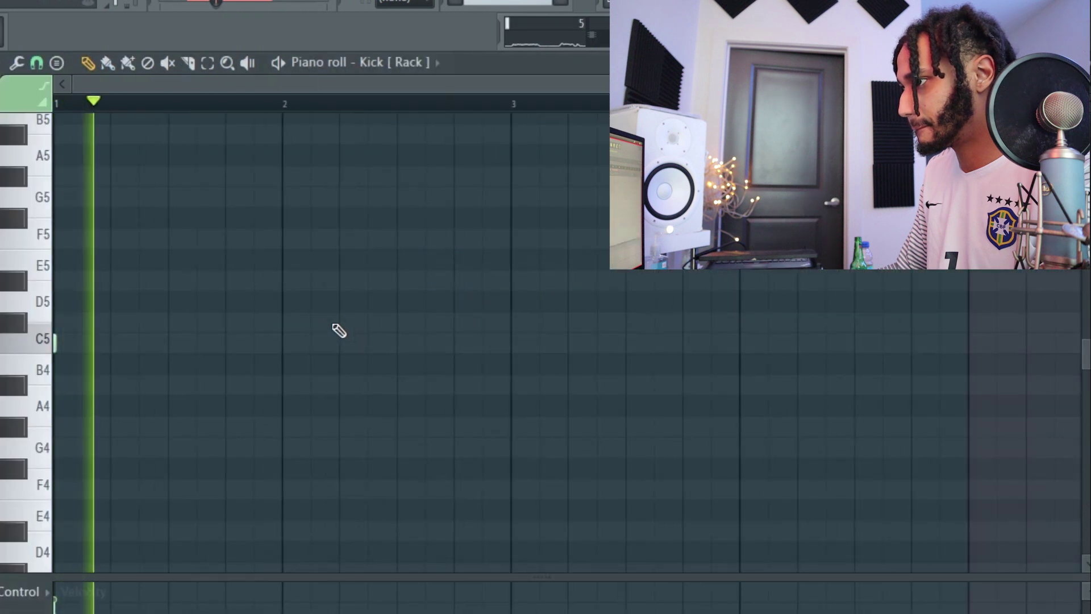
scroll(336, 329, "down", 2)
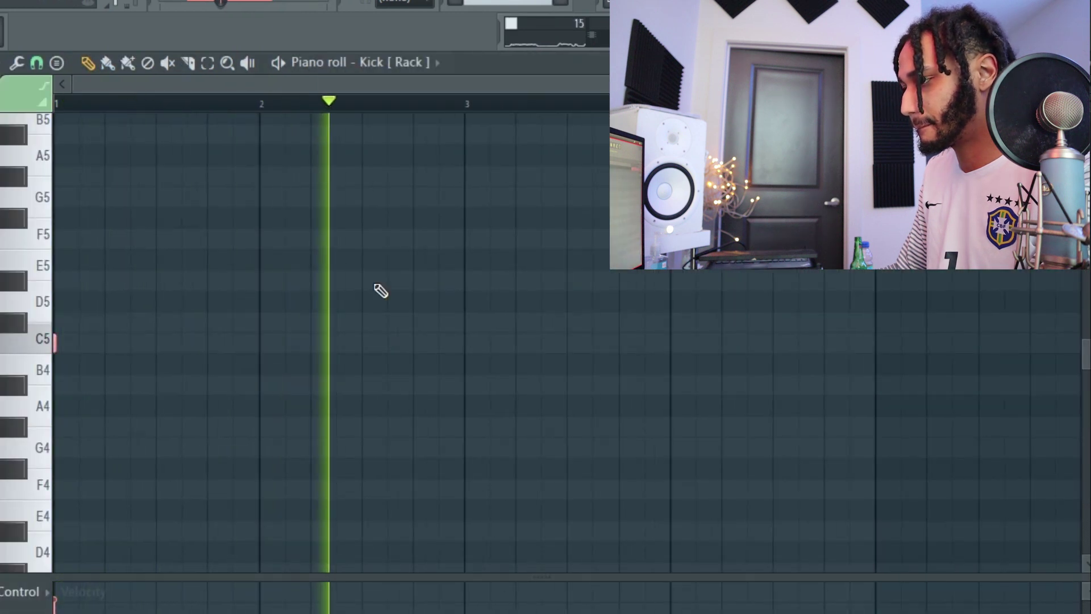
- Add kick hits on steps 7, 13, 19, 23 and 27 of the Kick channel
key("F6")
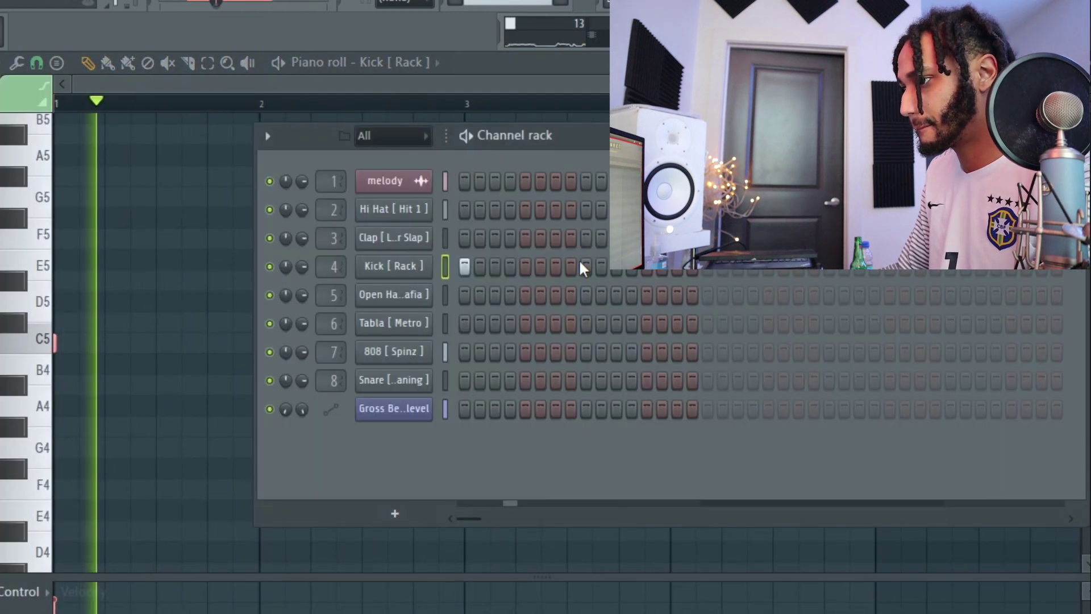
left_click(555, 266)
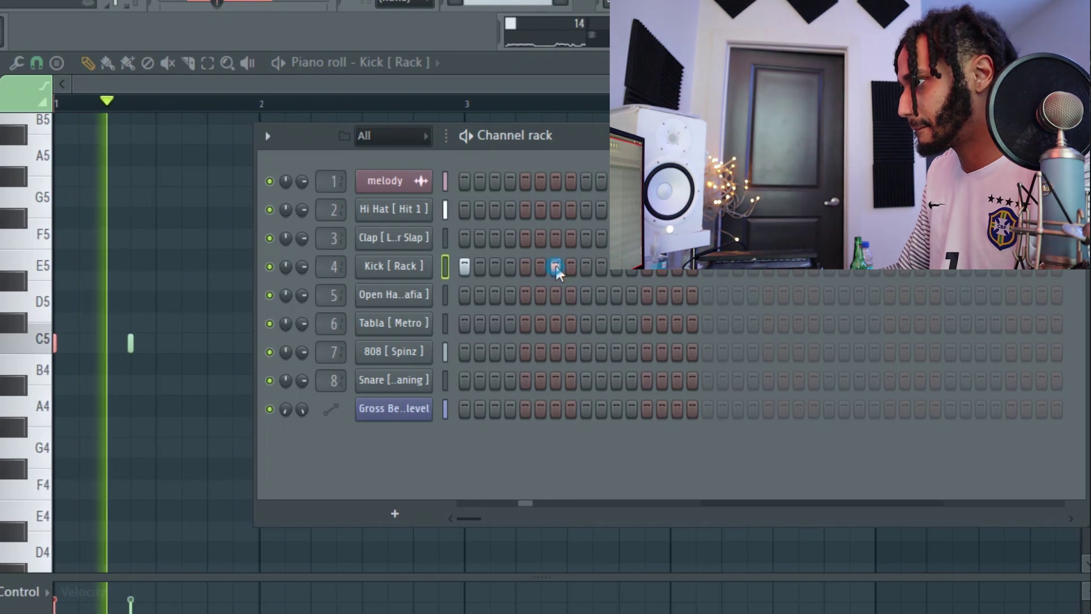
left_click(650, 267)
left_click(662, 264)
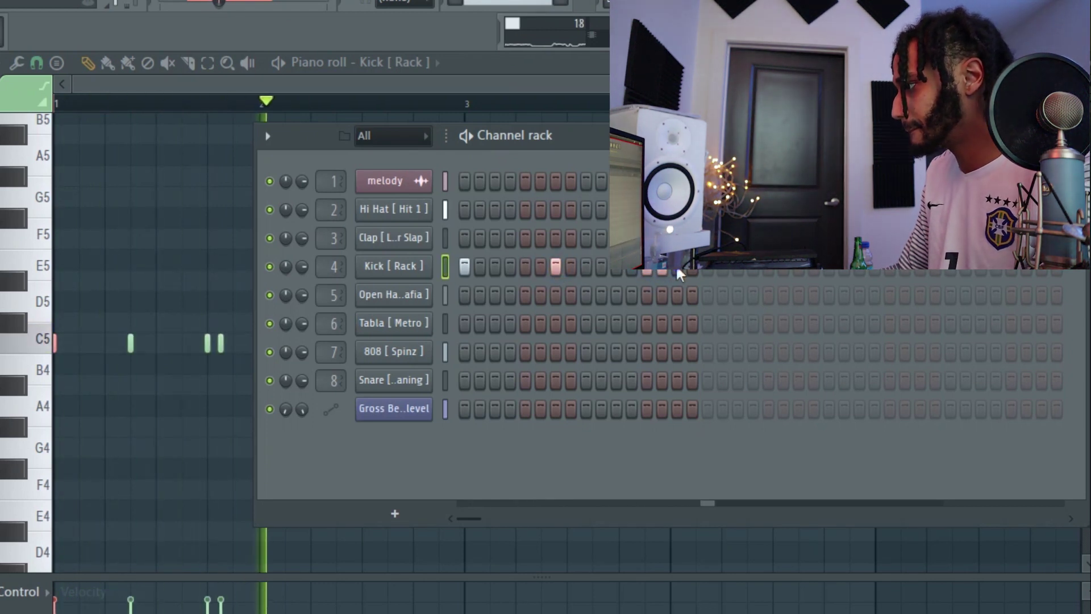
left_click(662, 266)
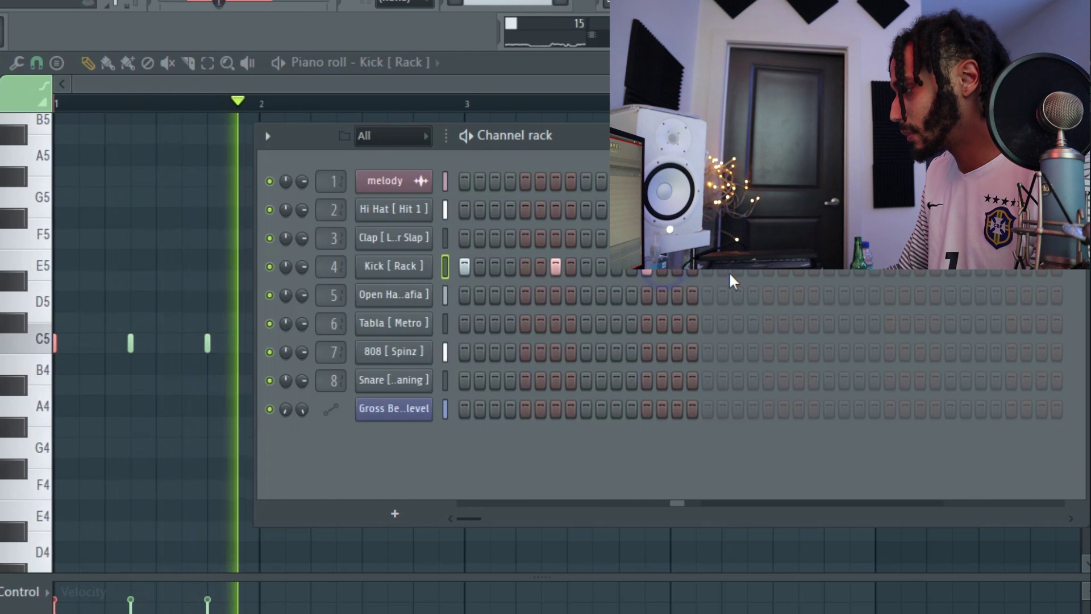
left_click(739, 272)
left_click(798, 273)
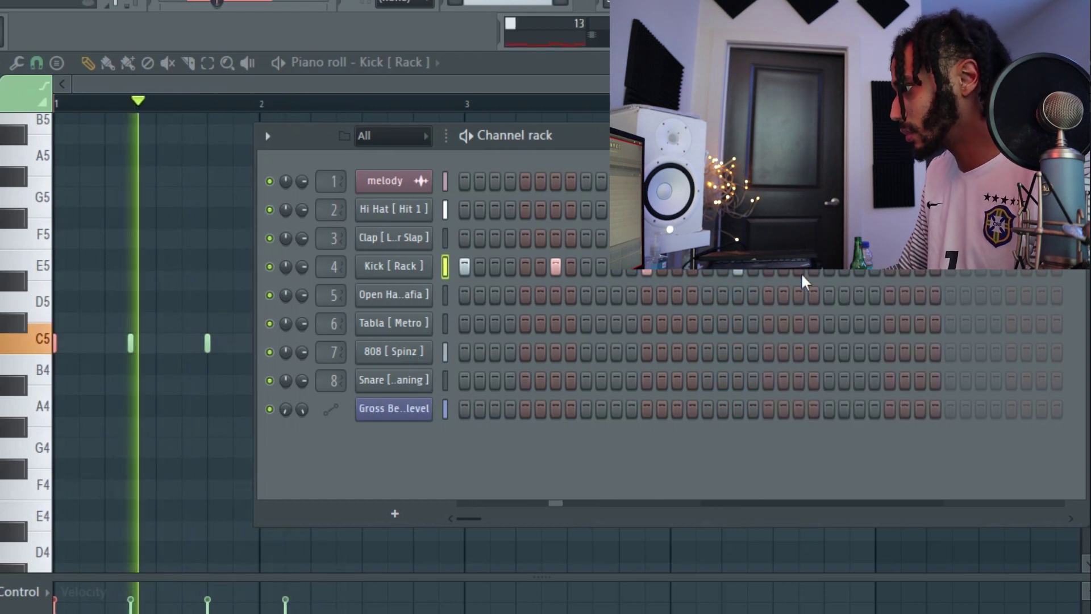
left_click(859, 272)
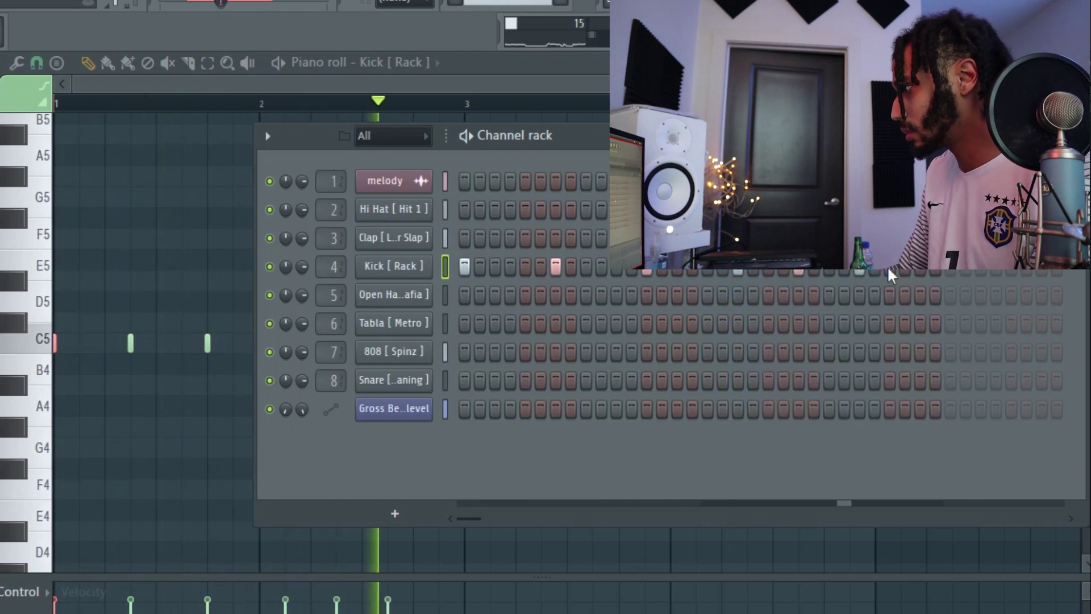
- Duplicate all the Kick notes in the piano roll to fill bars 3 and 4
right_click(423, 266)
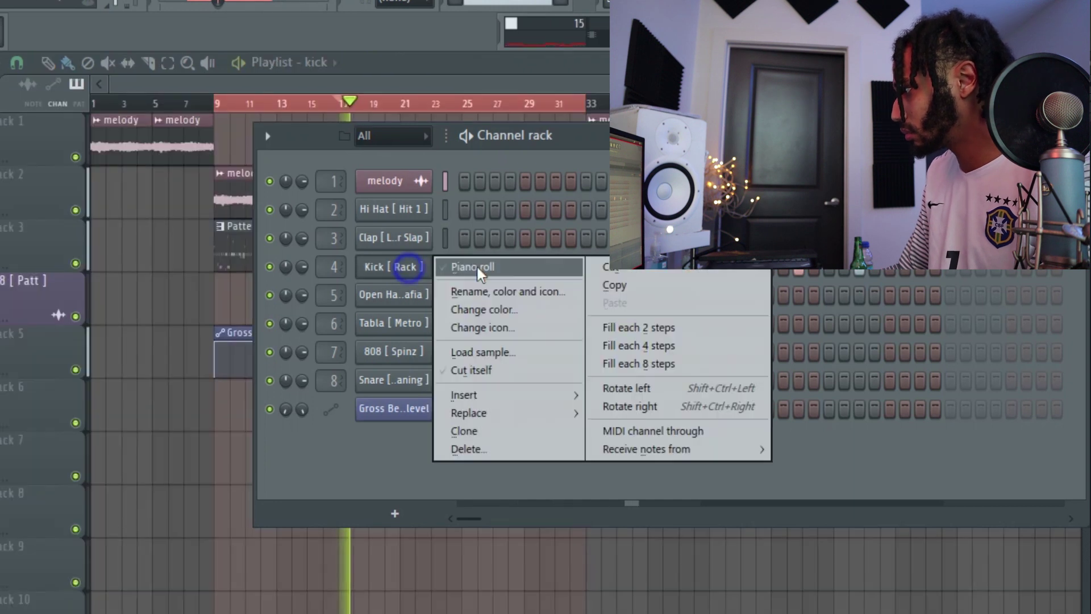
left_click(472, 267)
key("ctrl+a")
key("ctrl+b")
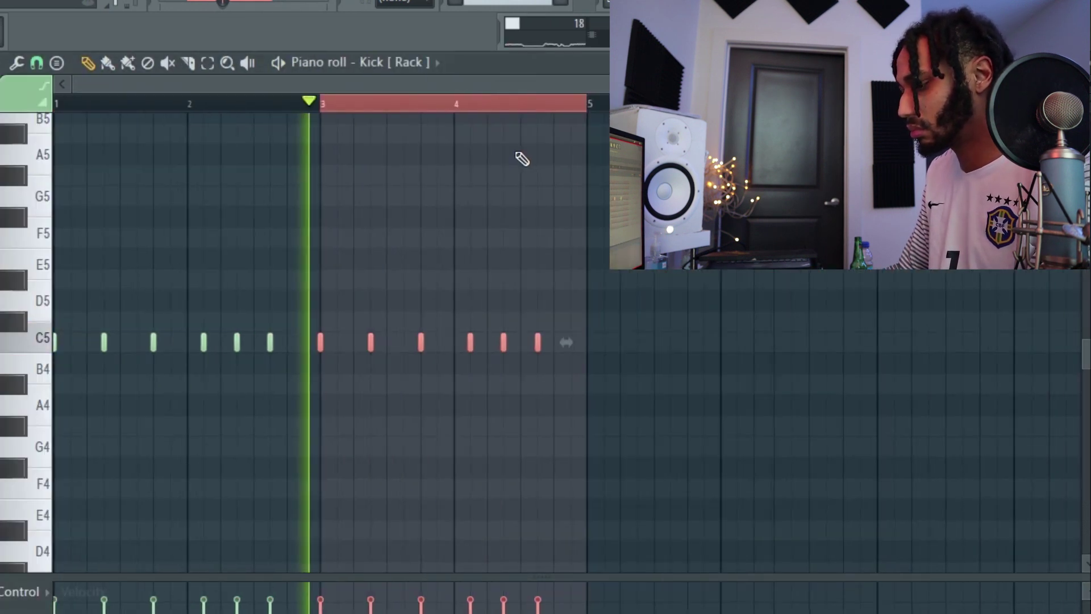
- Remove a few of the kick hits on C5 and duplicate the notes again to extend the kick pattern
key("ctrl+a")
right_click(405, 342)
right_click(455, 342)
right_click(487, 342)
right_click(567, 105)
key("ctrl+b")
left_click(537, 270, "ctrl")
- Check the mixer levels during playback, and open Pattern 1's 808 notes in the piano roll
key("F5")
key("F9")
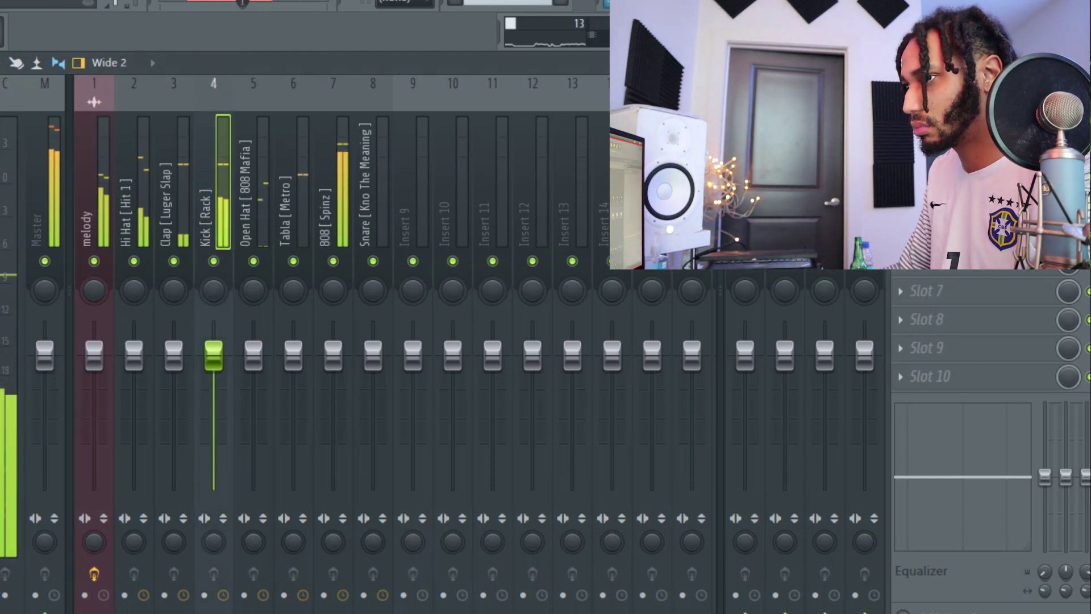
key("F7")
key("F5")
double_click(369, 255)
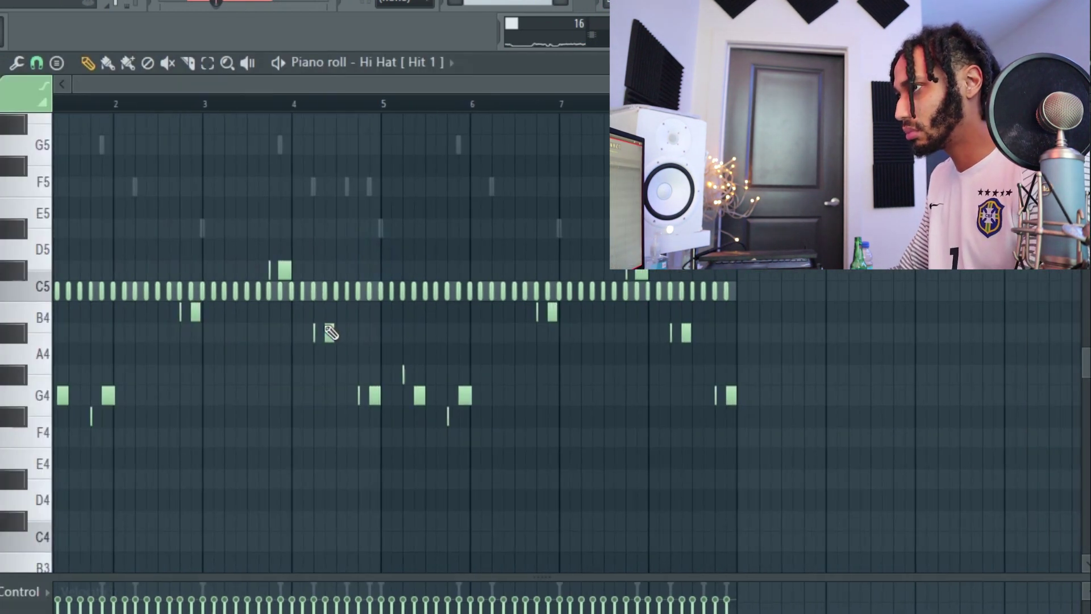
key("F6")
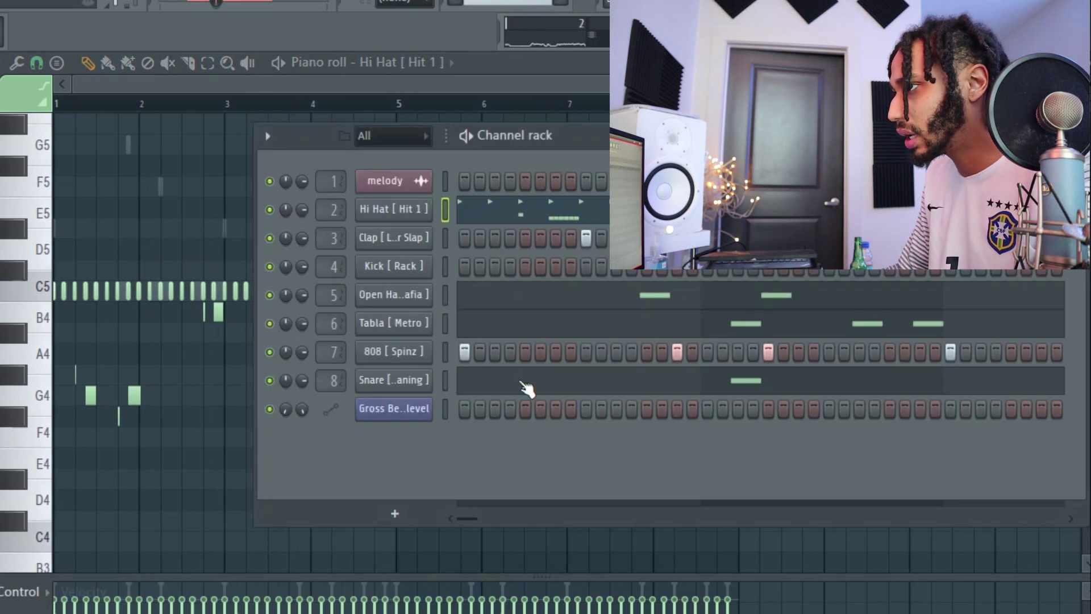
right_click(413, 351)
left_click(452, 353)
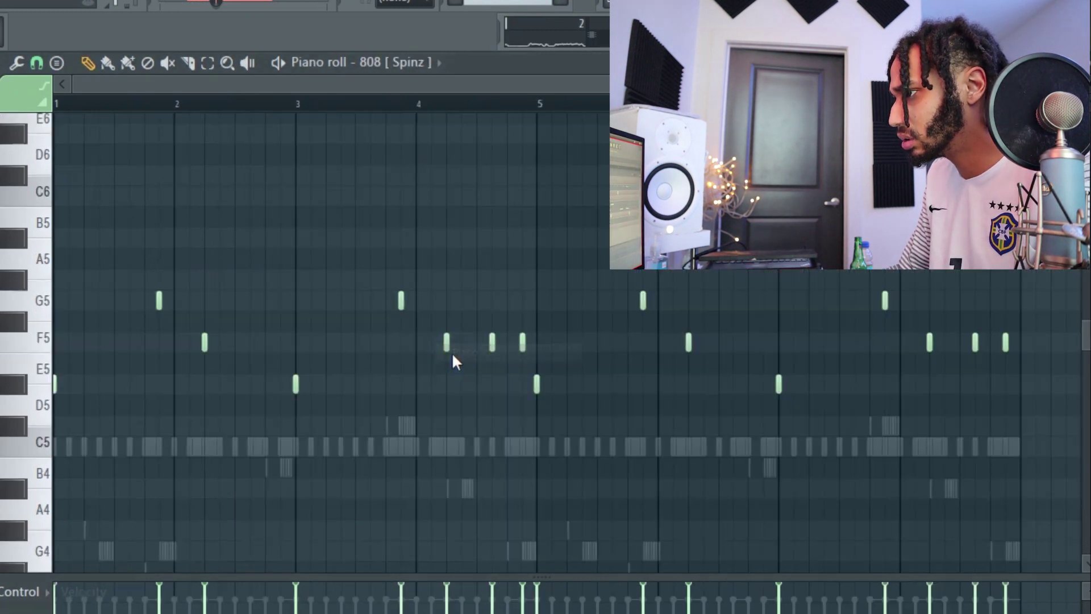
- Play back the 808 notes, try removing the F5 note early in bar 4, and undo the removal
key("space")
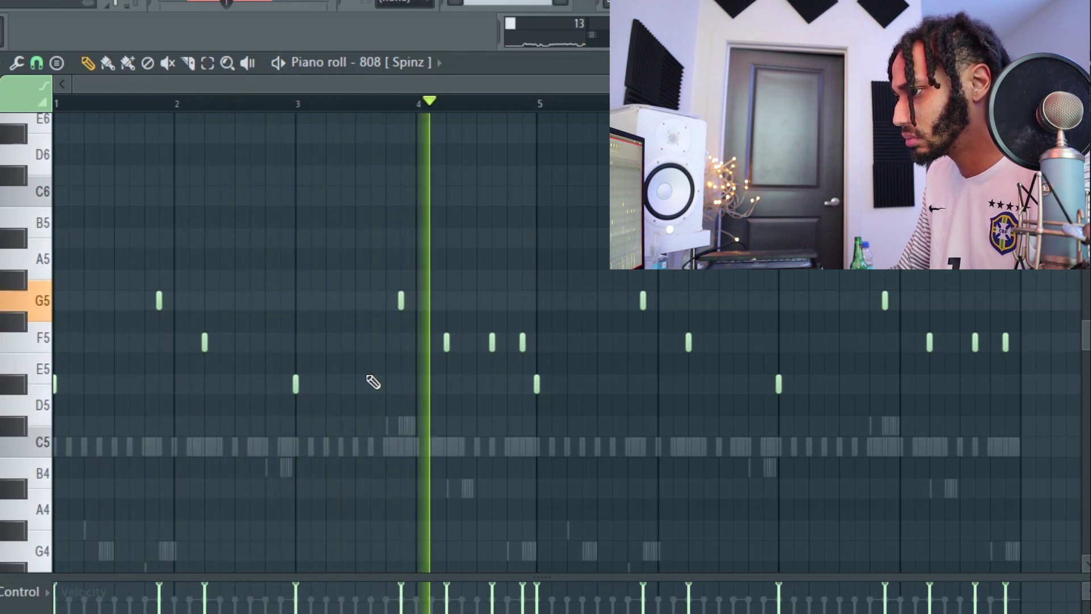
key("space")
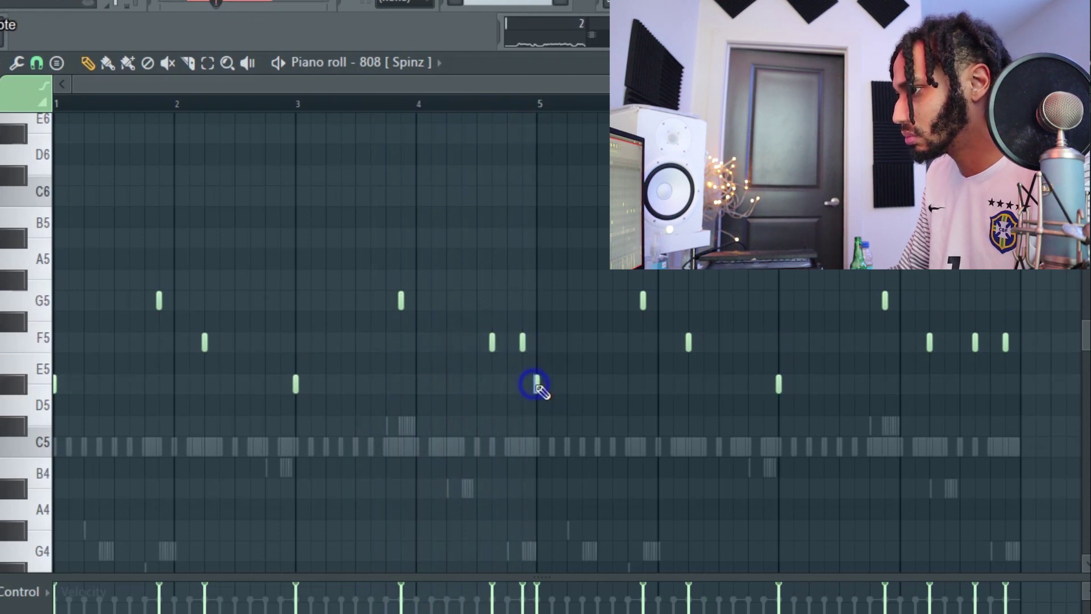
key("ctrl+z")
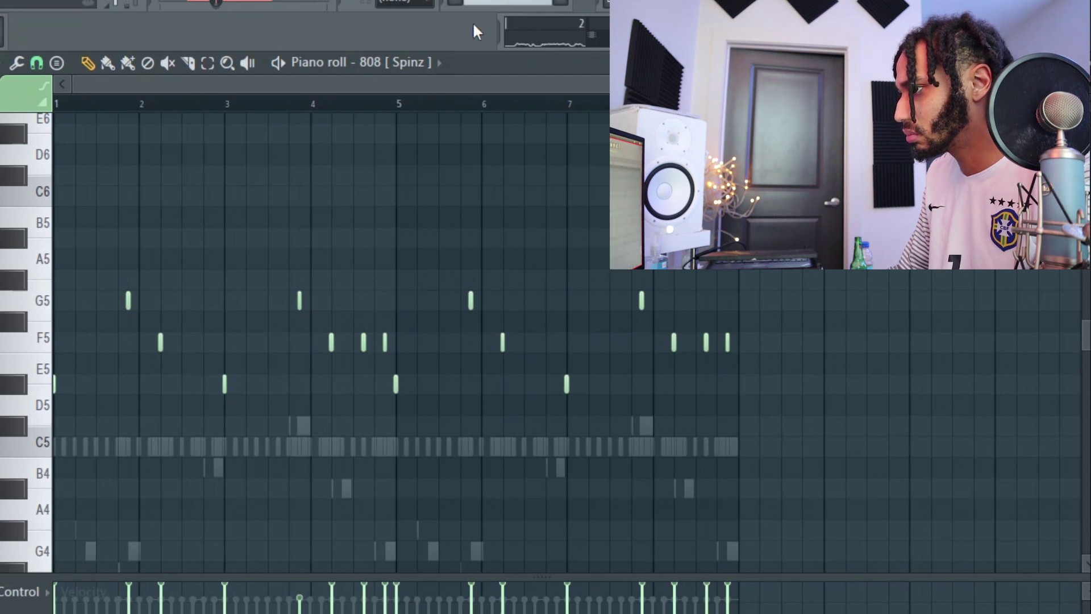
key("space")
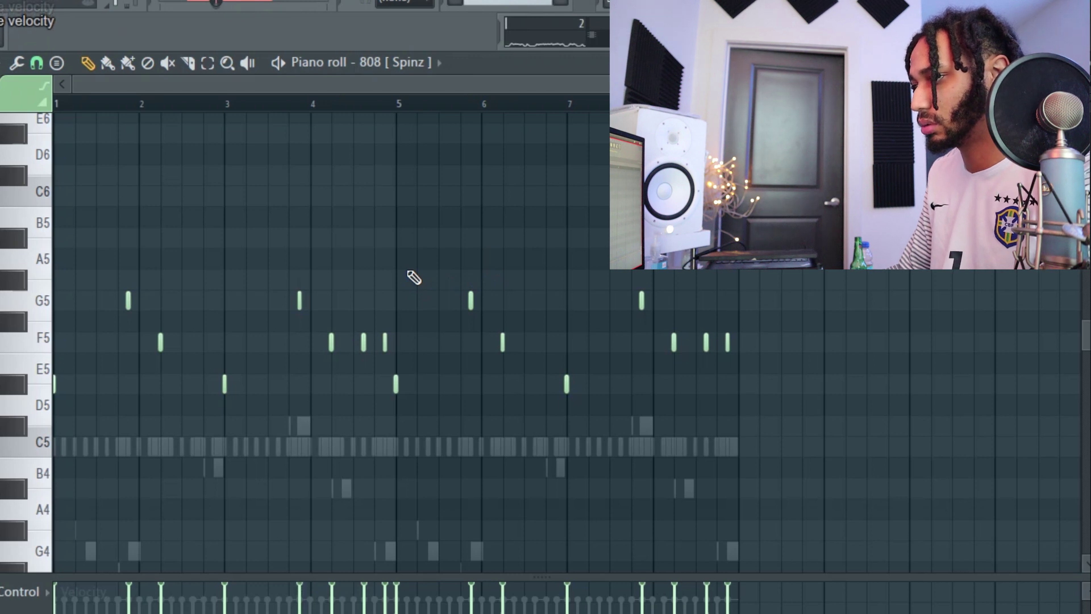
- Add Fruity parametric EQ 2 to the melody mixer track and reposition its window
key("F6")
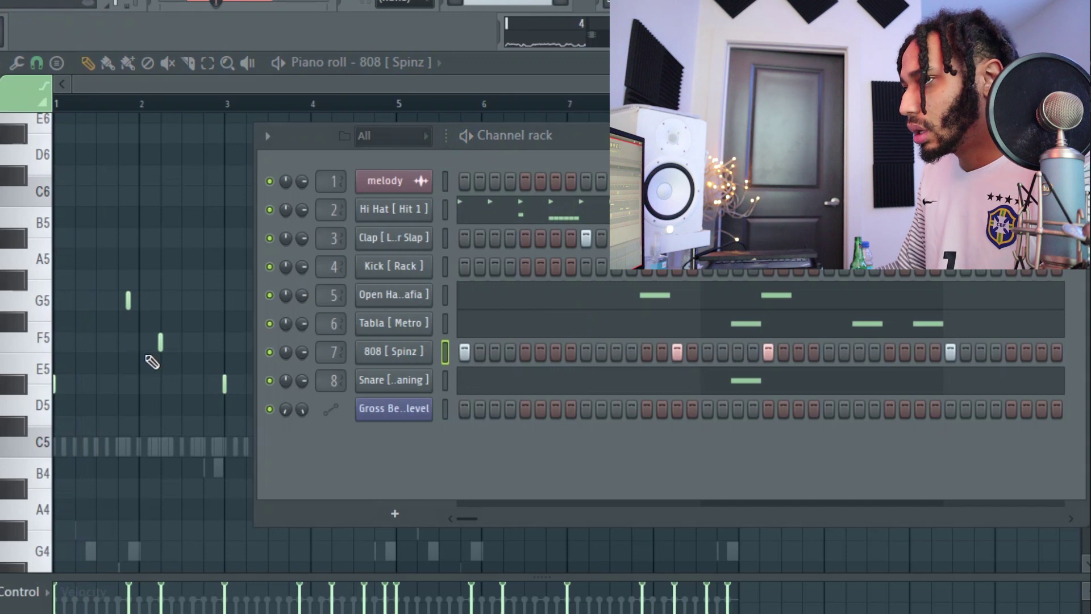
key("F9")
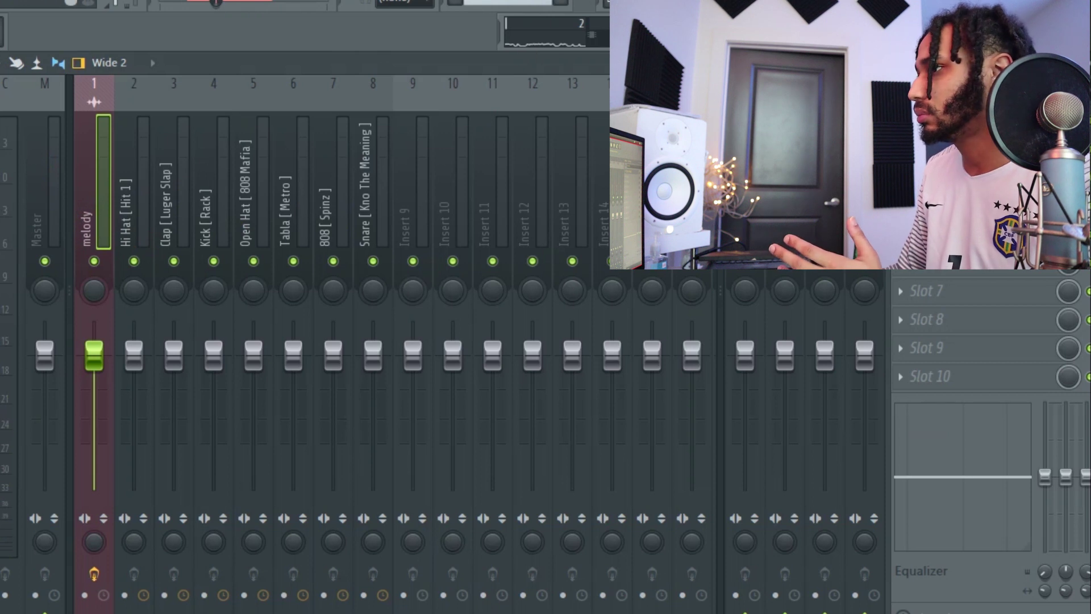
key("F5")
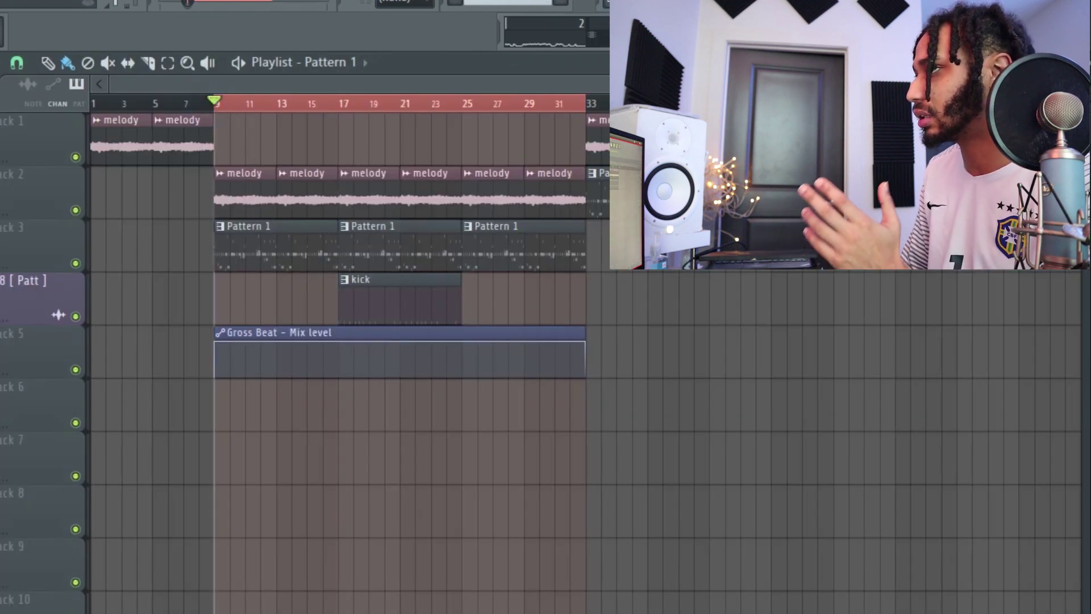
key("F9")
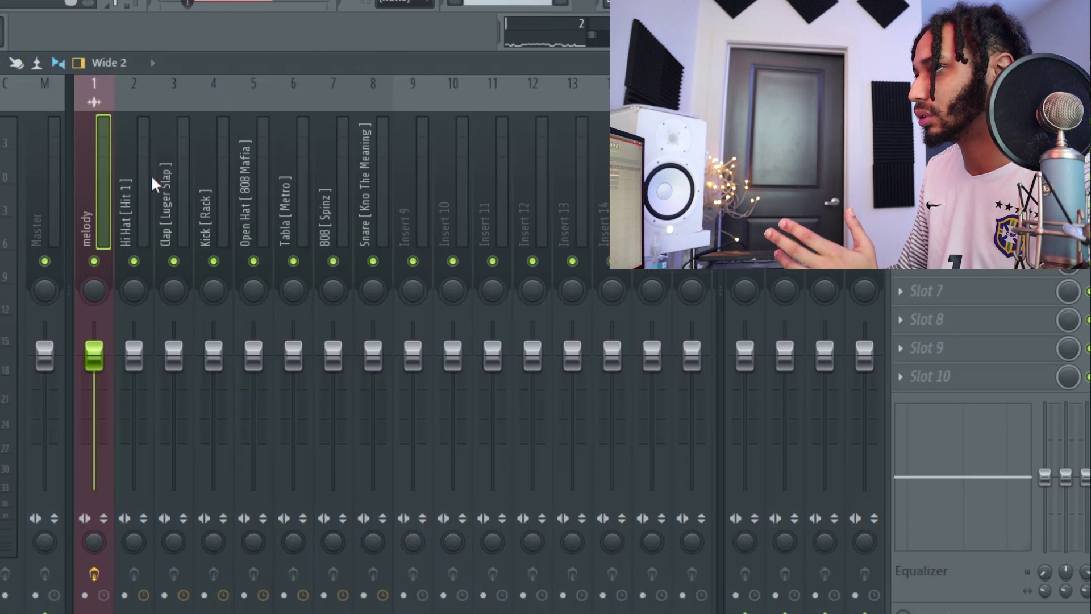
left_click(101, 196)
left_click(900, 120)
left_click(830, 211)
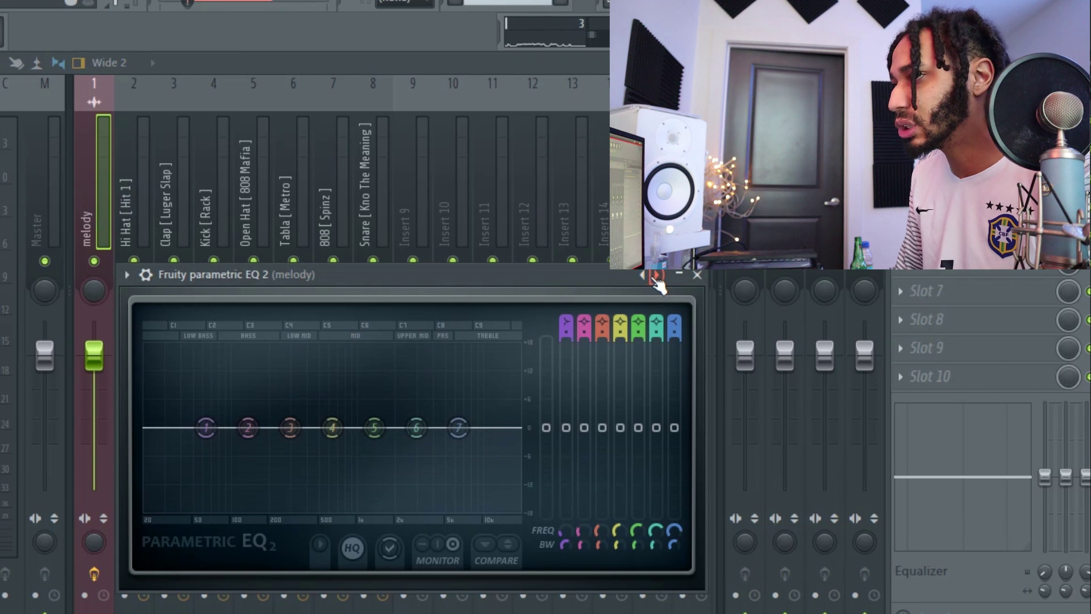
left_click_drag(507, 277, 528, 258)
left_click_drag(528, 256, 596, 254)
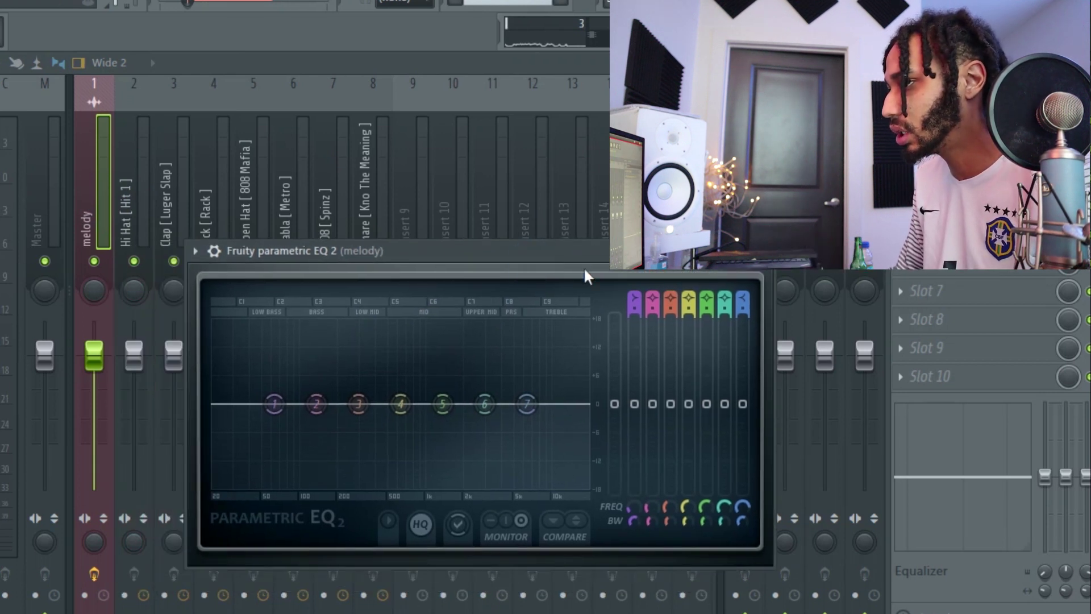
- Cut the melody's lows below about 200 Hz and roll off its highs during playback, then close the plugin windows
key("space")
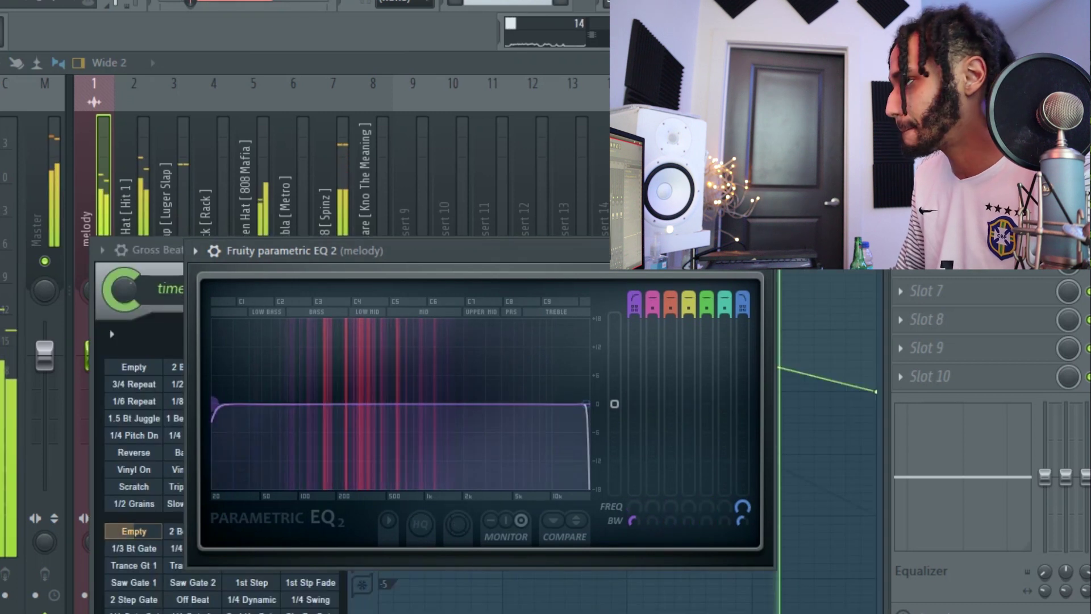
left_click_drag(214, 403, 344, 403)
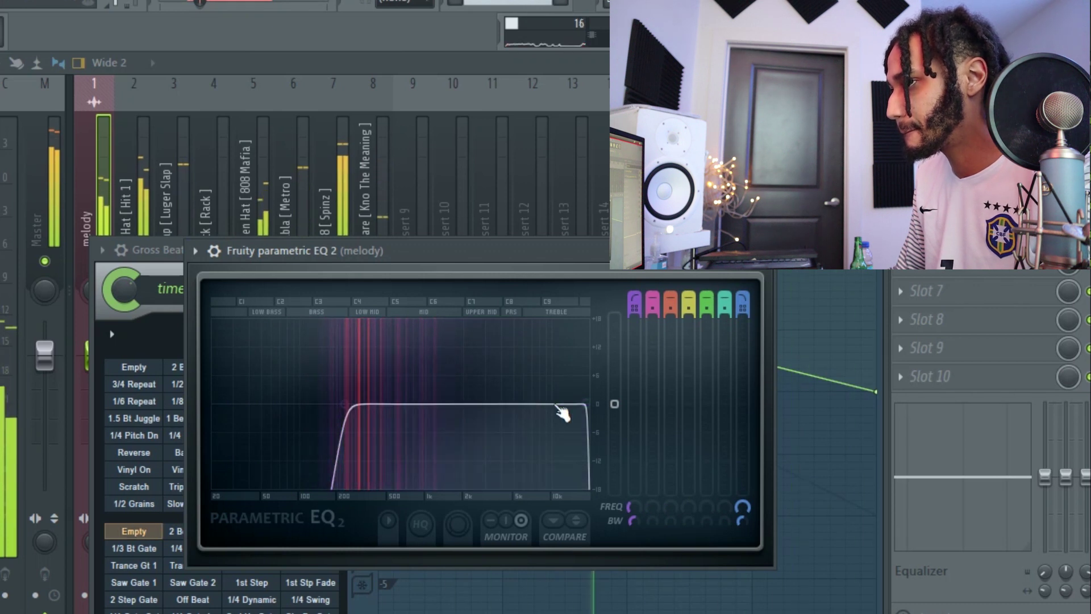
left_click_drag(587, 403, 458, 403)
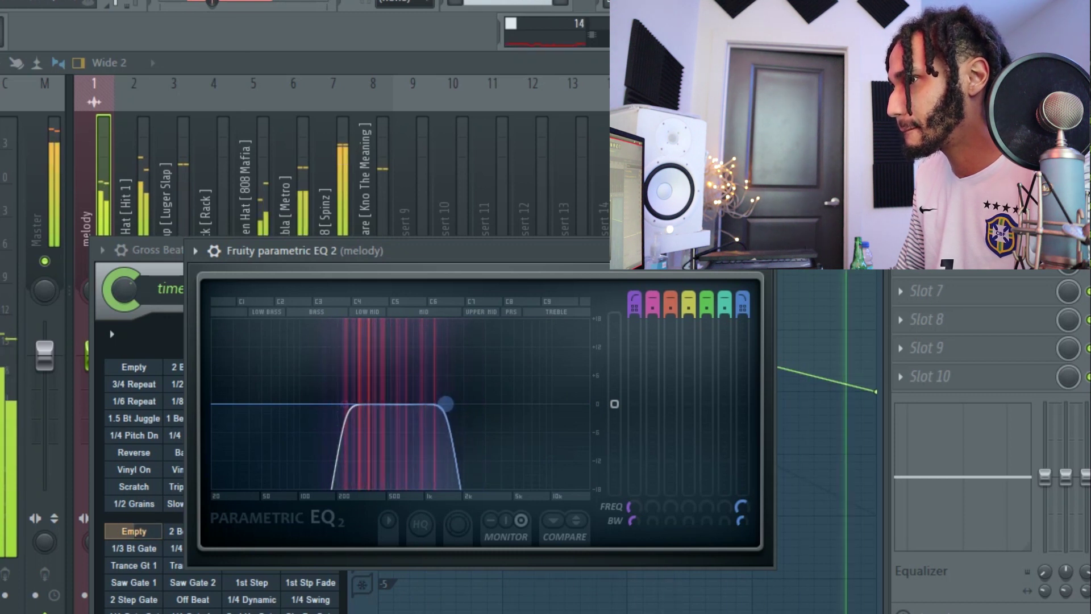
left_click_drag(458, 404, 543, 404)
left_click(766, 251)
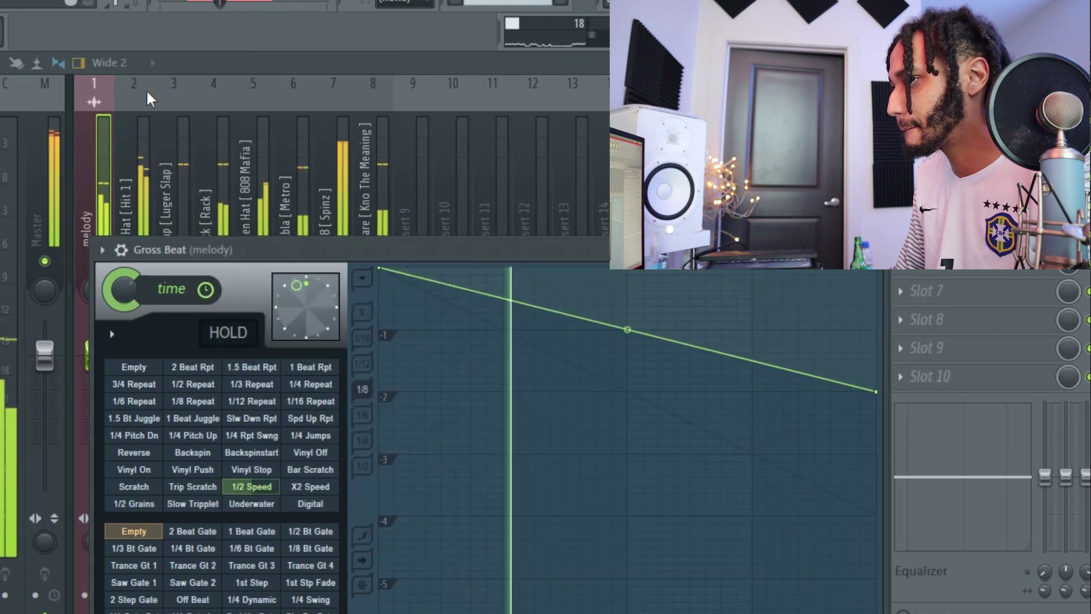
left_click(212, 67)
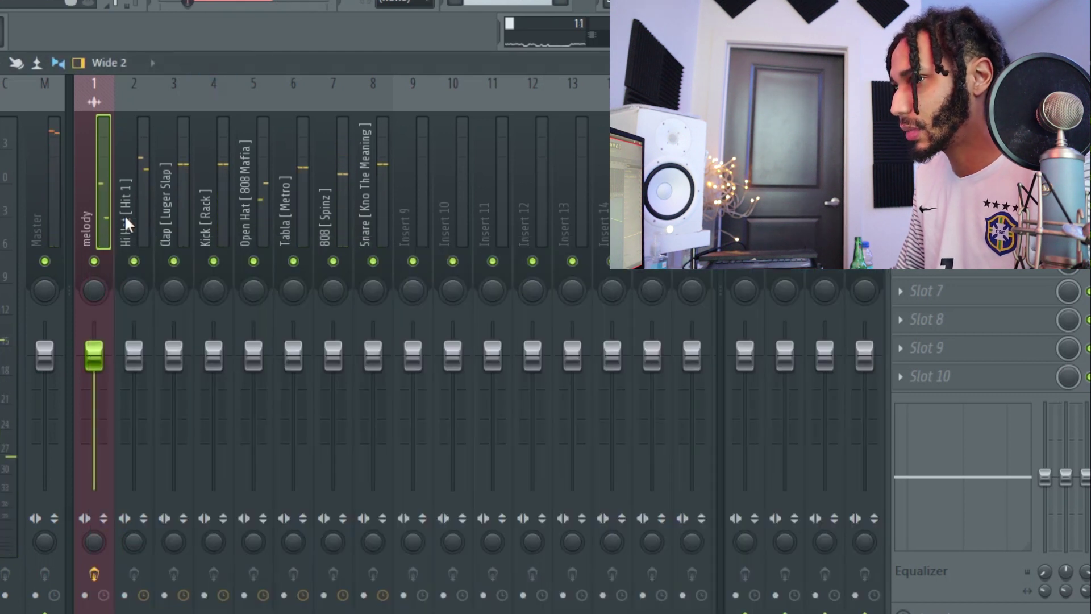
- Add Fruity parametric EQ 2 to the Hi Hat mixer track, load its low- and high-cut preset, and reposition the window
left_click(146, 228)
left_click(901, 121)
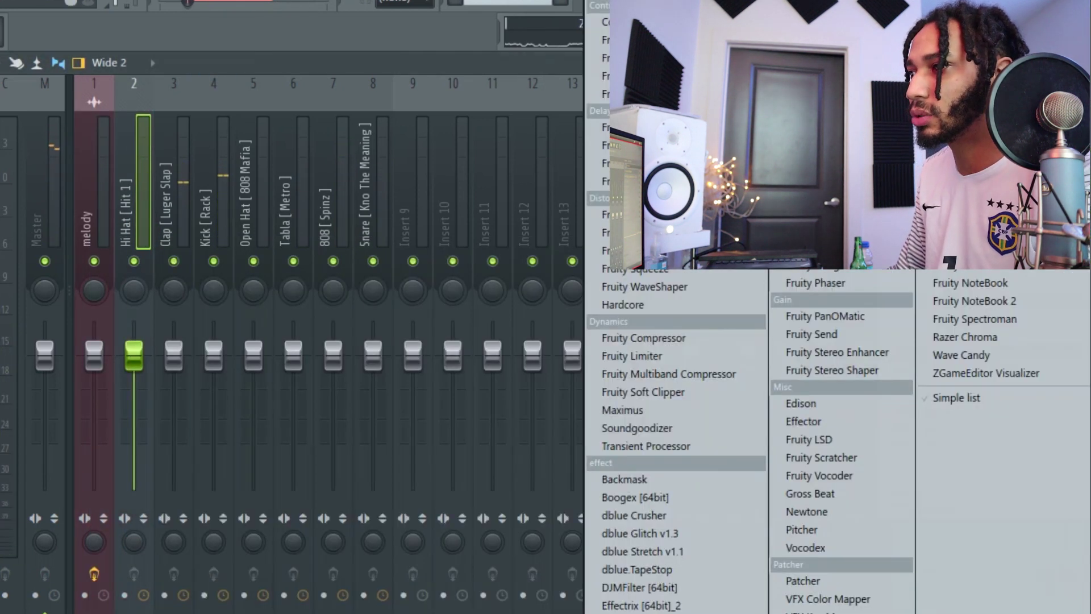
left_click(824, 213)
left_click_drag(355, 301, 416, 269)
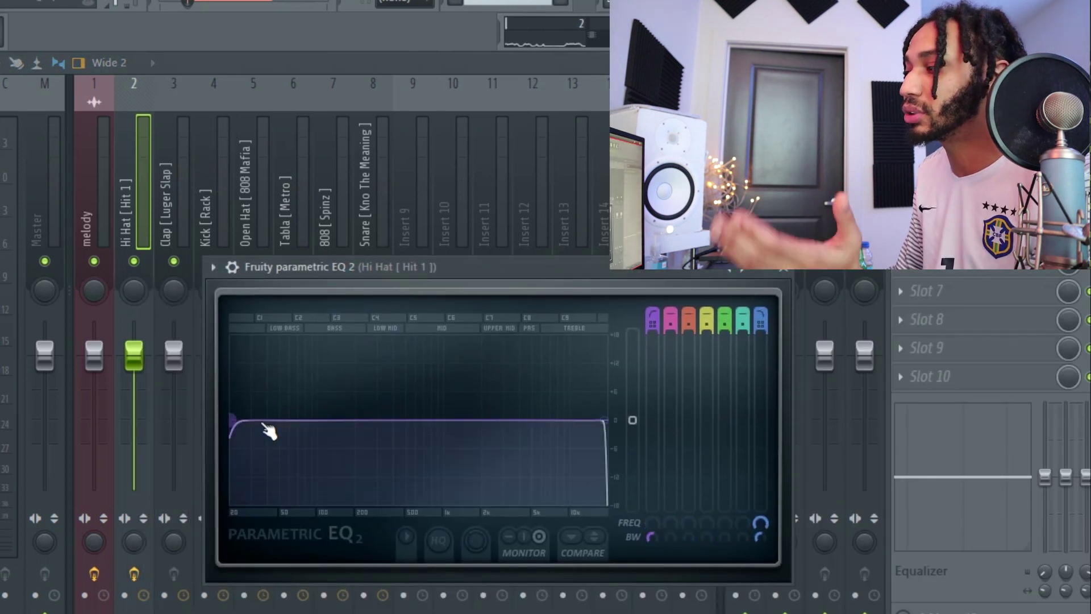
left_click(308, 266)
left_click_drag(309, 271, 418, 276)
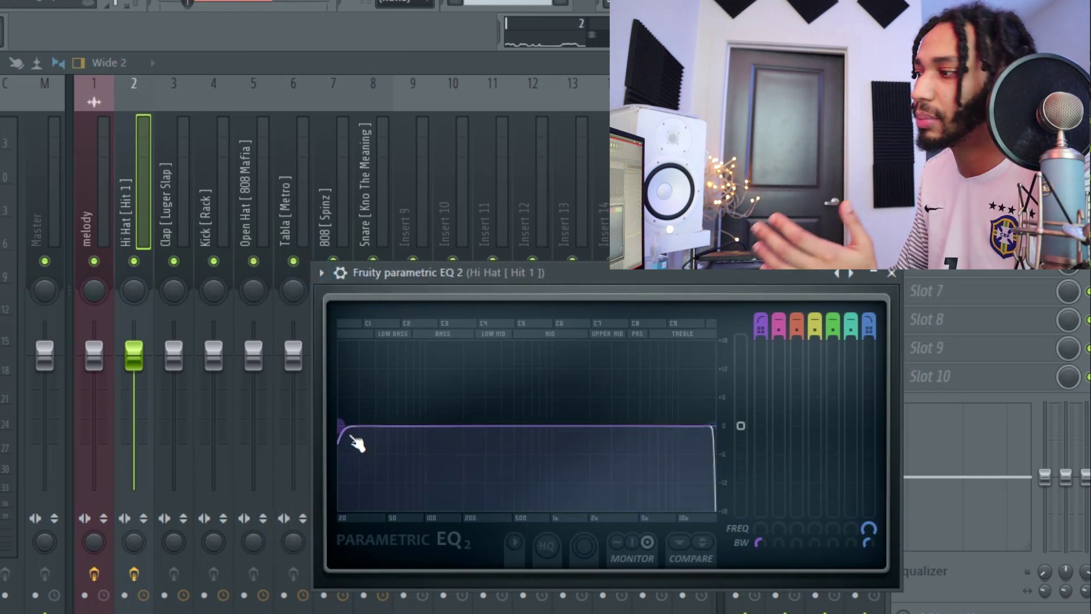
- Cut the hi-hat's lows below about 400 Hz, refining the cutoff during playback
left_click_drag(358, 442, 452, 425)
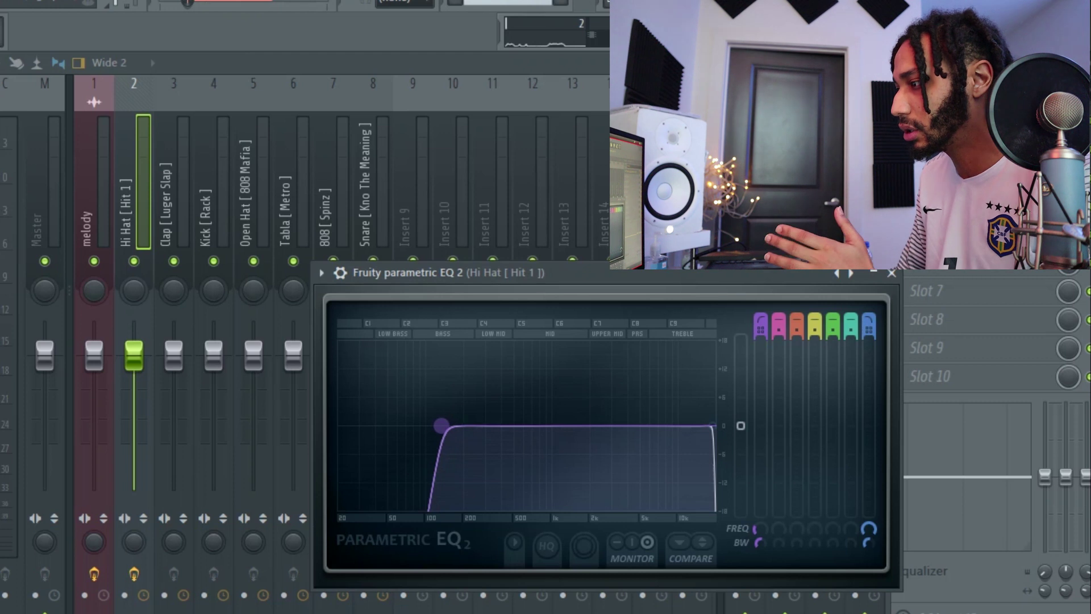
left_click_drag(449, 425, 496, 425)
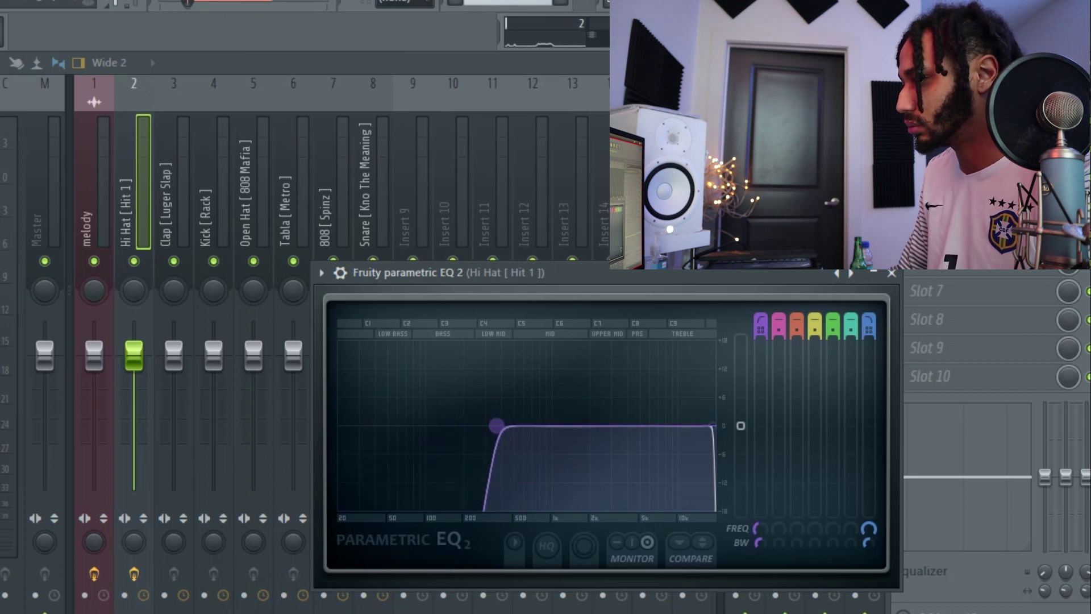
key("space")
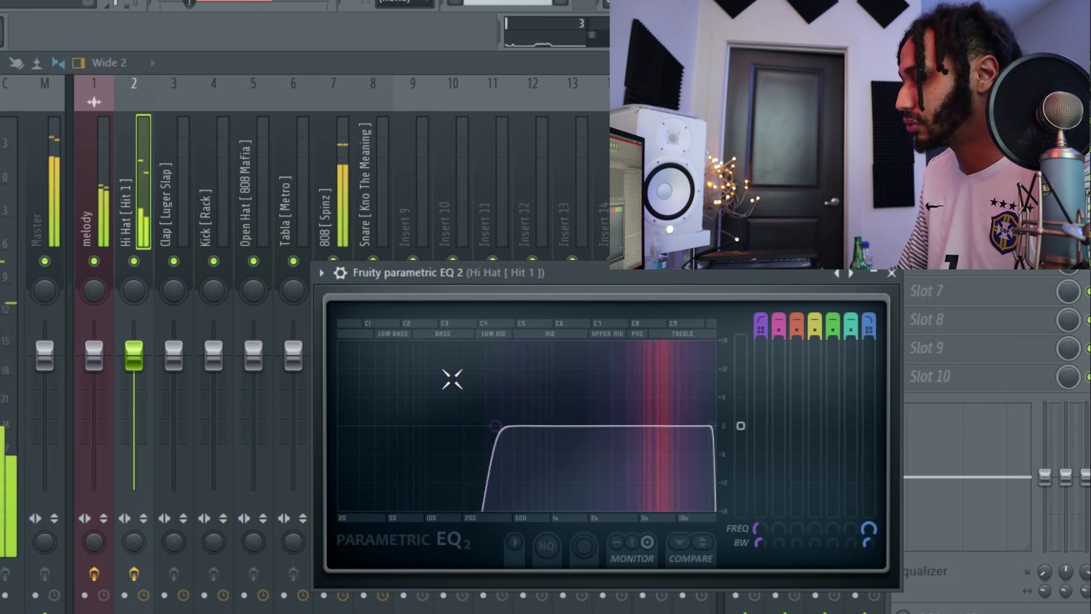
left_click_drag(497, 425, 507, 425)
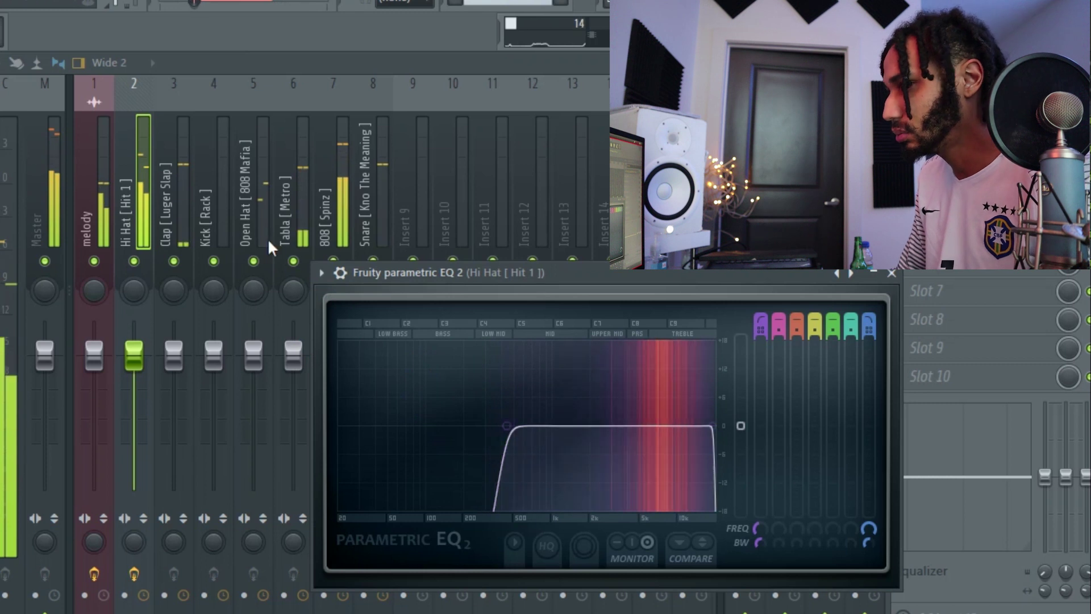
- Add Fruity parametric EQ 2 to the Clap track, cut its lows below about 200 Hz, and close the plugin
left_click(182, 220)
left_click(900, 121)
left_click(593, 187)
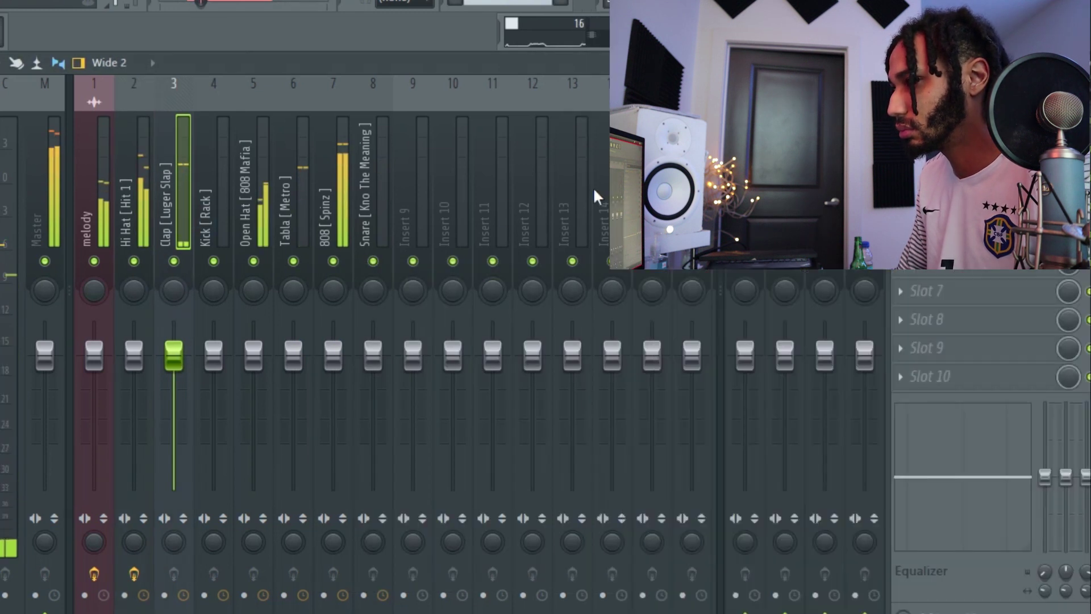
left_click(531, 152)
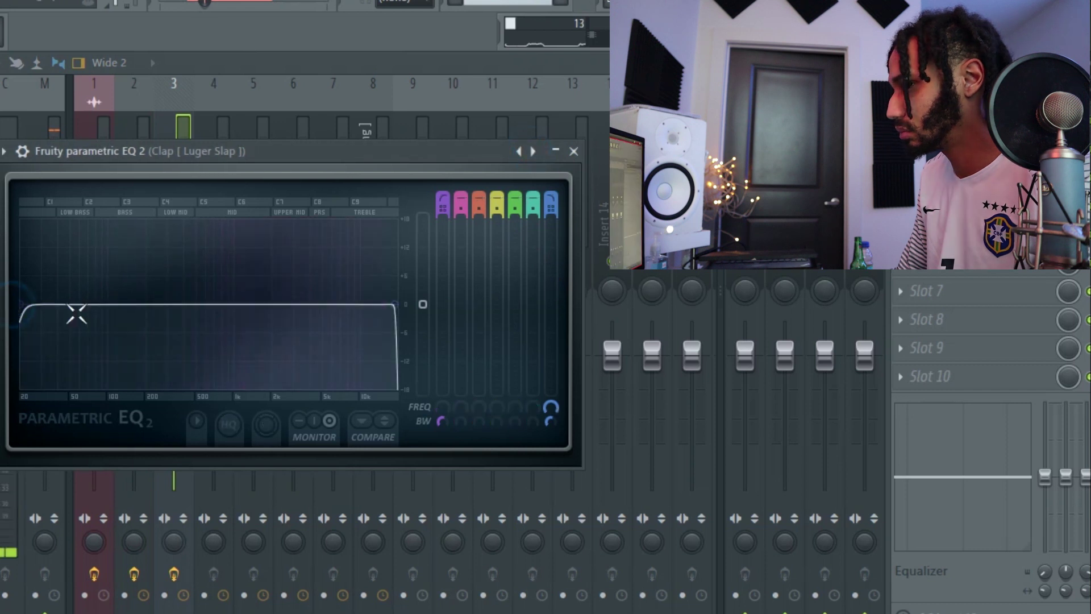
left_click_drag(32, 304, 156, 304)
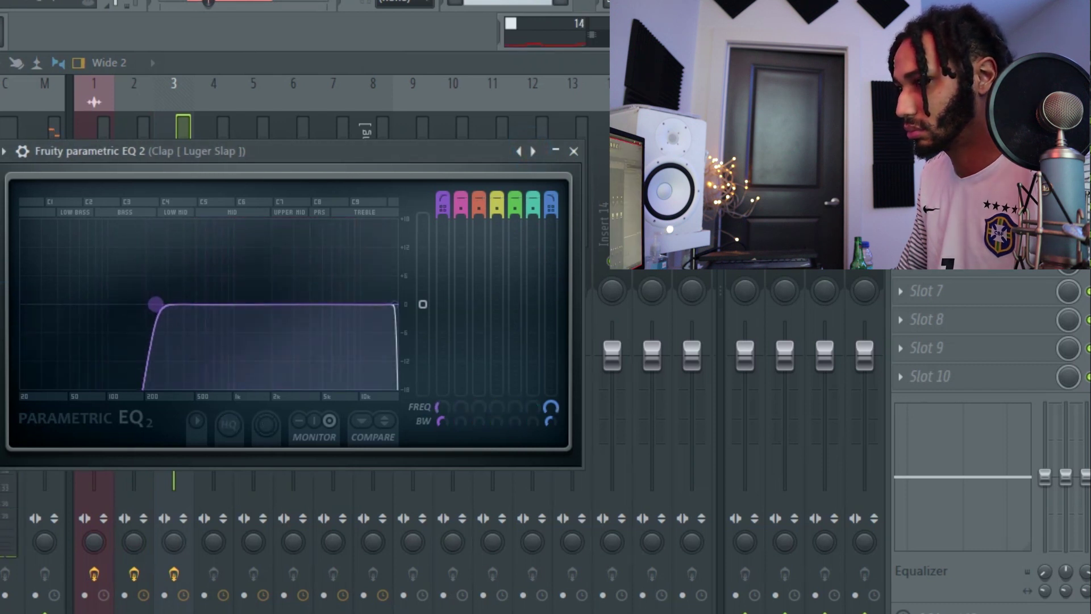
left_click(573, 151)
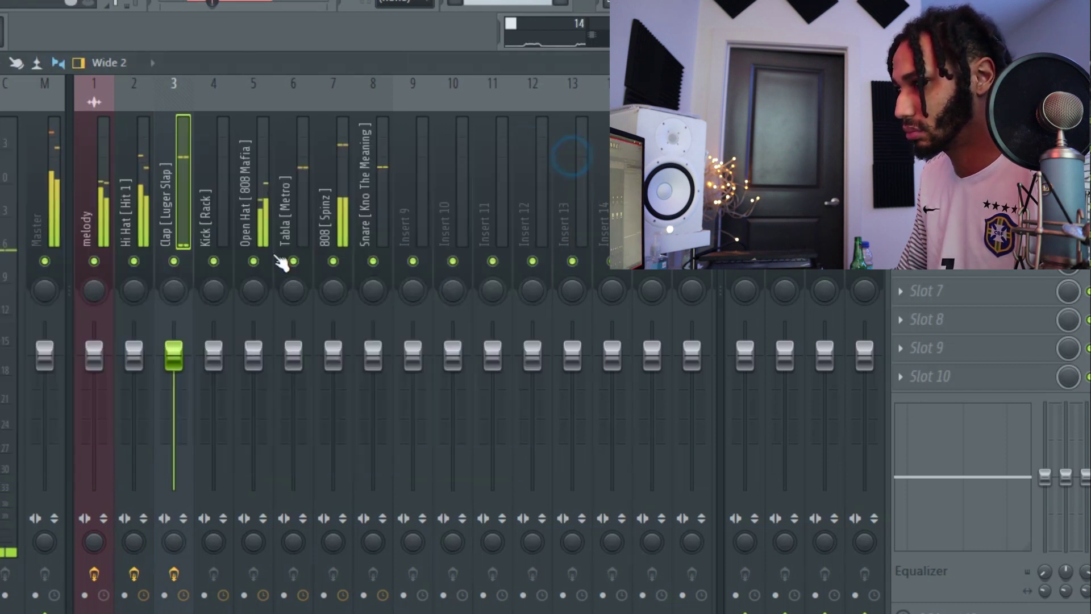
- Add Fruity parametric EQ 2 to the Open Hat track, cut its lows below about 400 Hz, and close the plugin
left_click(255, 220)
left_click(901, 121)
left_click(824, 196)
left_click(635, 250)
left_click_drag(131, 403, 288, 403)
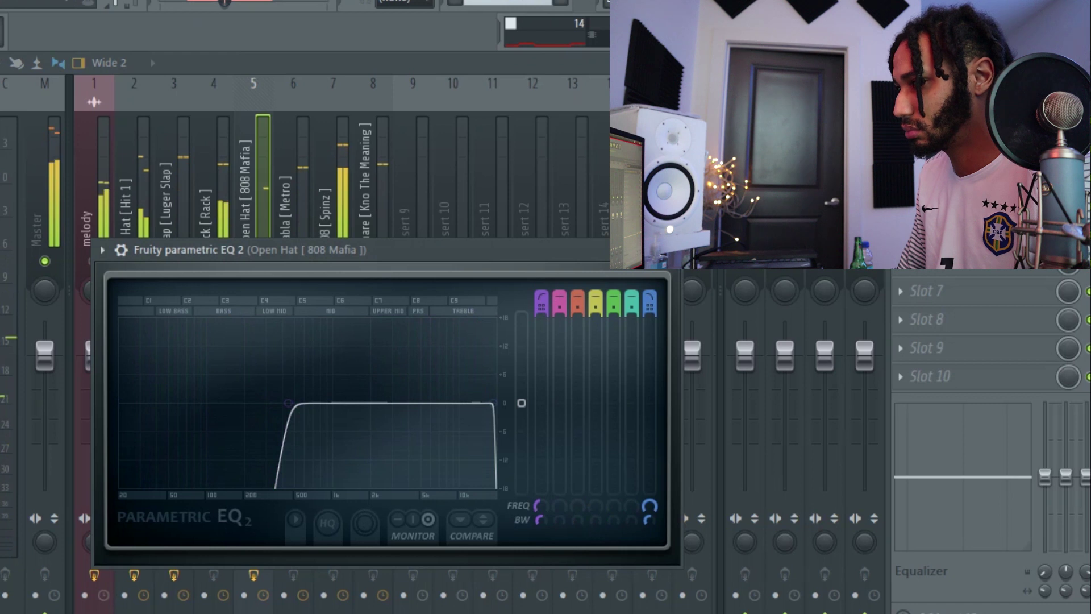
left_click(670, 250)
- Add Fruity parametric EQ 2 to the Tabla track, load the low- and high-cut preset, and raise the low cutoff
left_click(317, 212)
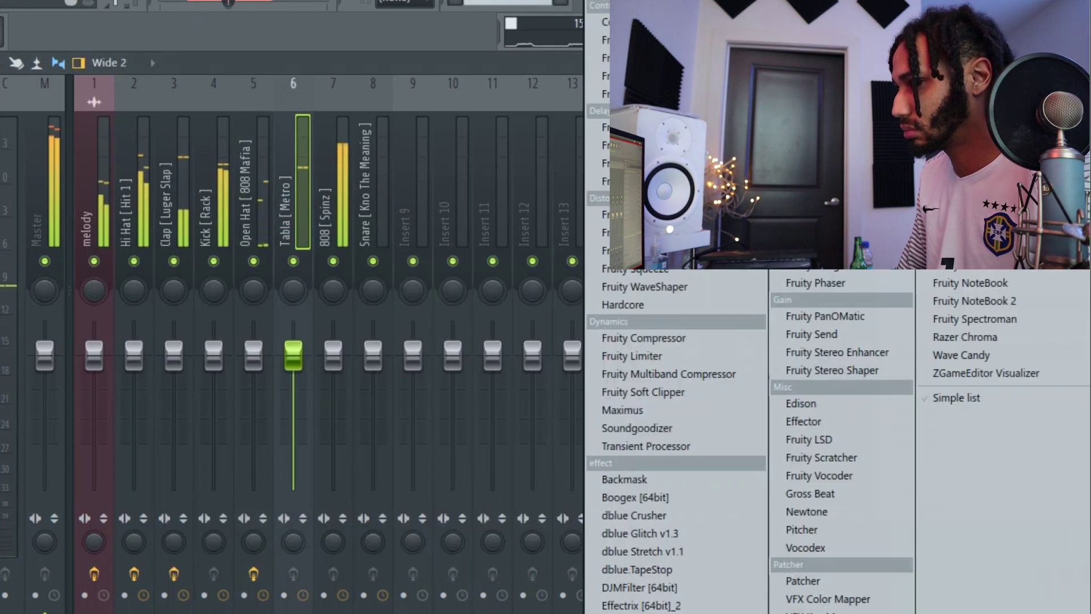
left_click(667, 299)
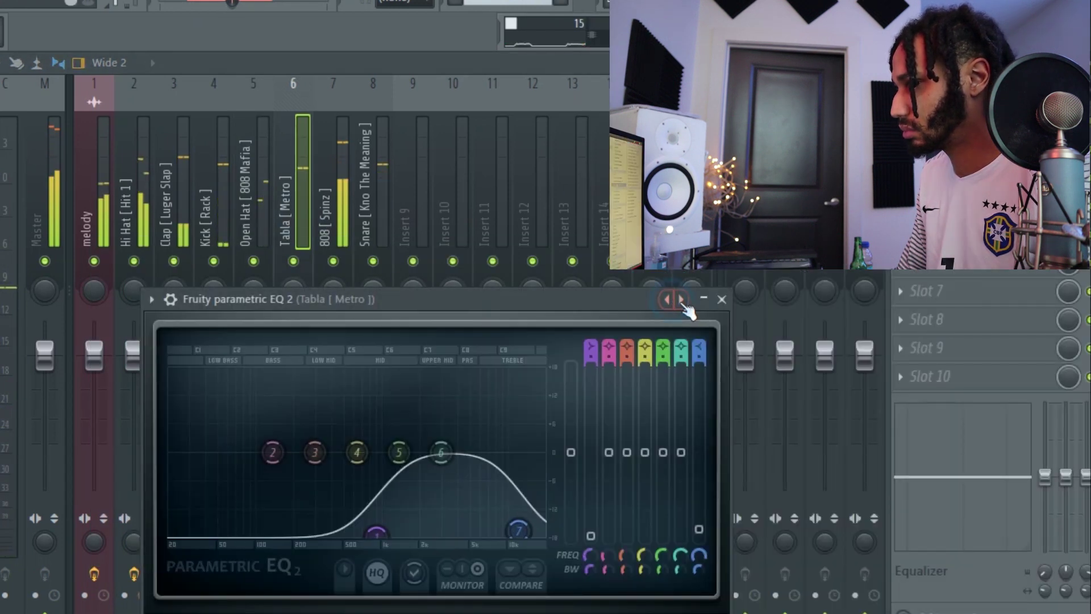
left_click(667, 299)
left_click_drag(188, 456, 310, 453)
left_click(718, 301)
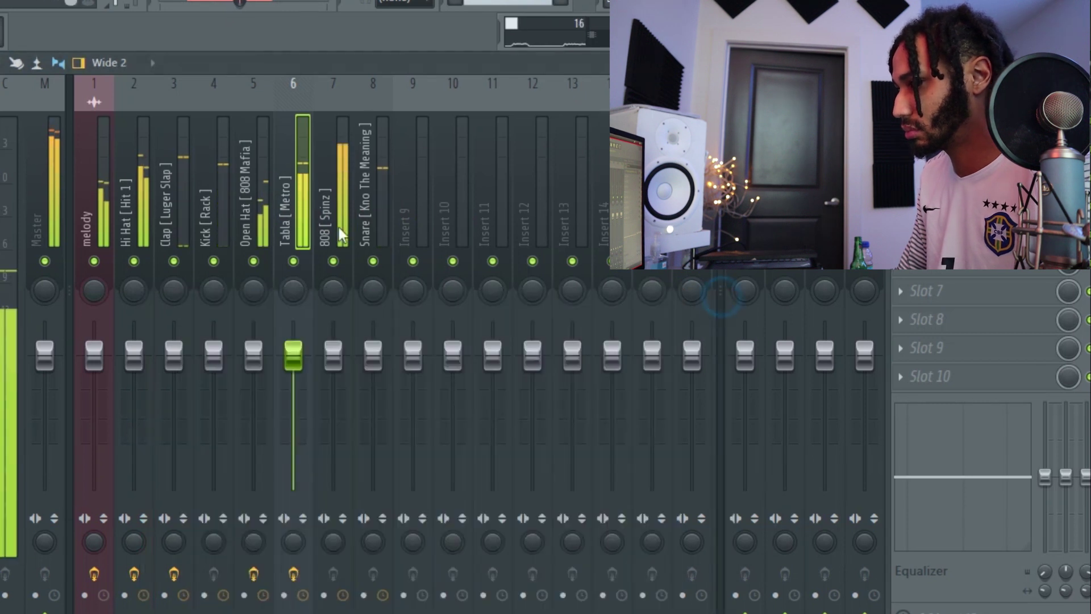
- Move the Snare mixer track to insert 4, directly after the Clap track
left_click(351, 220)
left_click(393, 233)
left_click(376, 227)
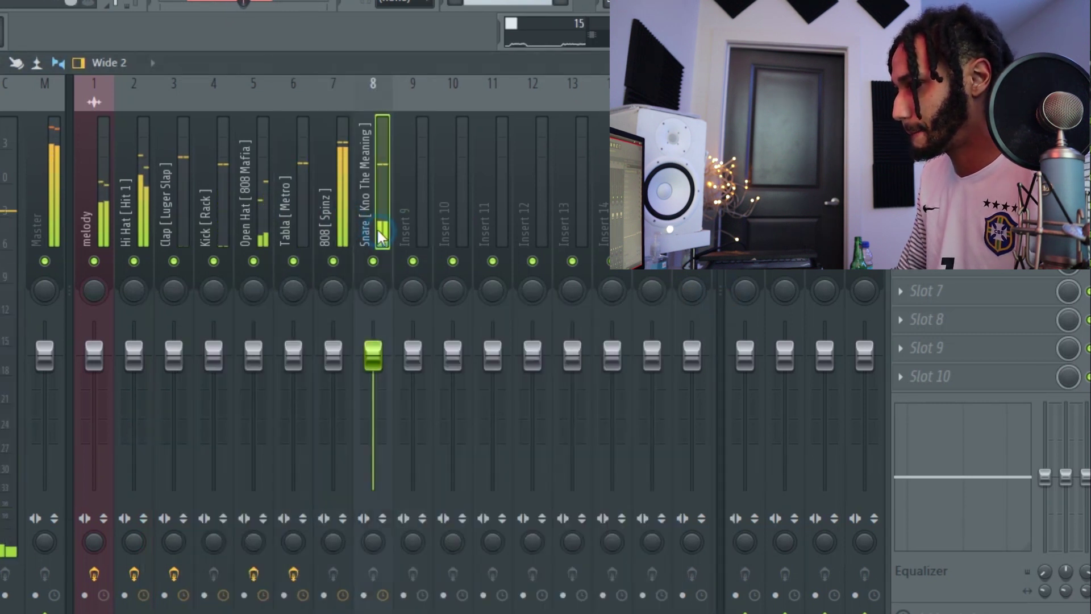
key("alt+Left")
key("alt+Left")
key("alt+Left")
key("alt+Left")
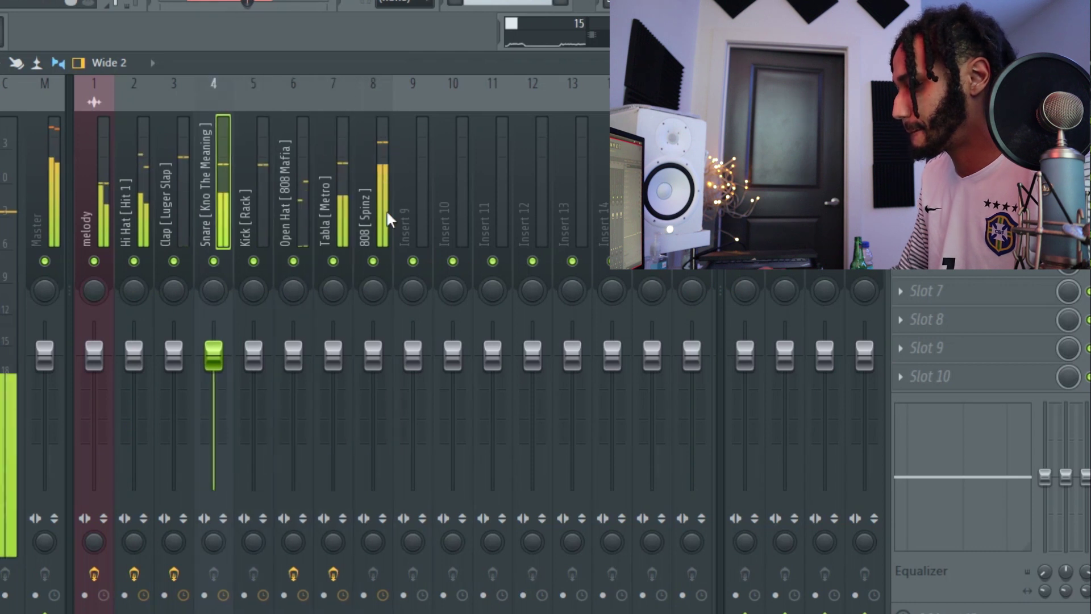
- Add Fruity parametric EQ 2 to the Snare track and cut its lows below about 200 Hz and highs above about 10 kHz
left_click(909, 120)
left_click(823, 195)
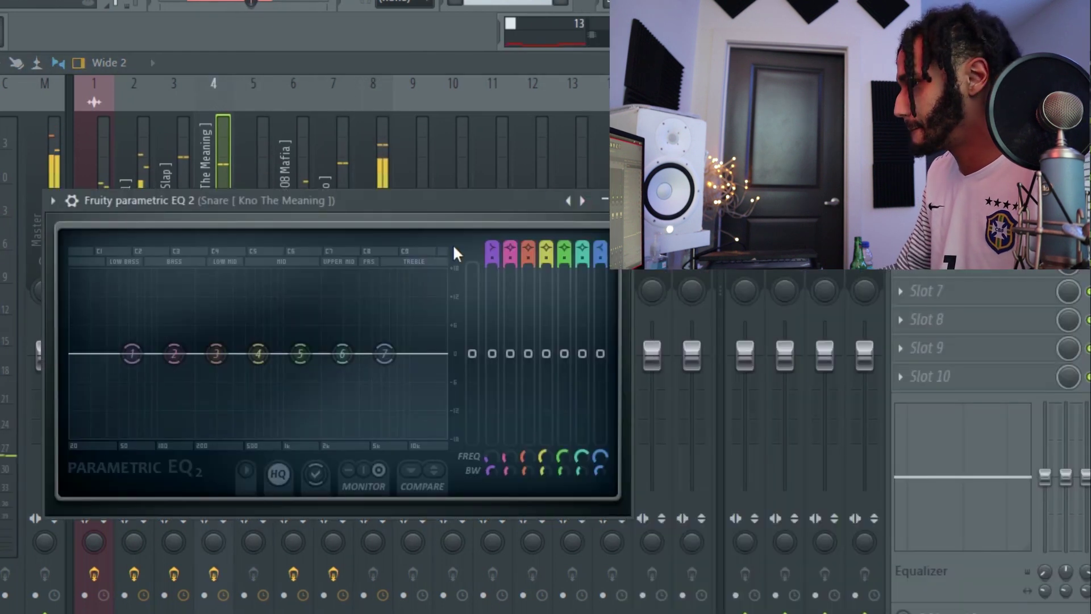
left_click(585, 202)
left_click_drag(75, 354, 195, 354)
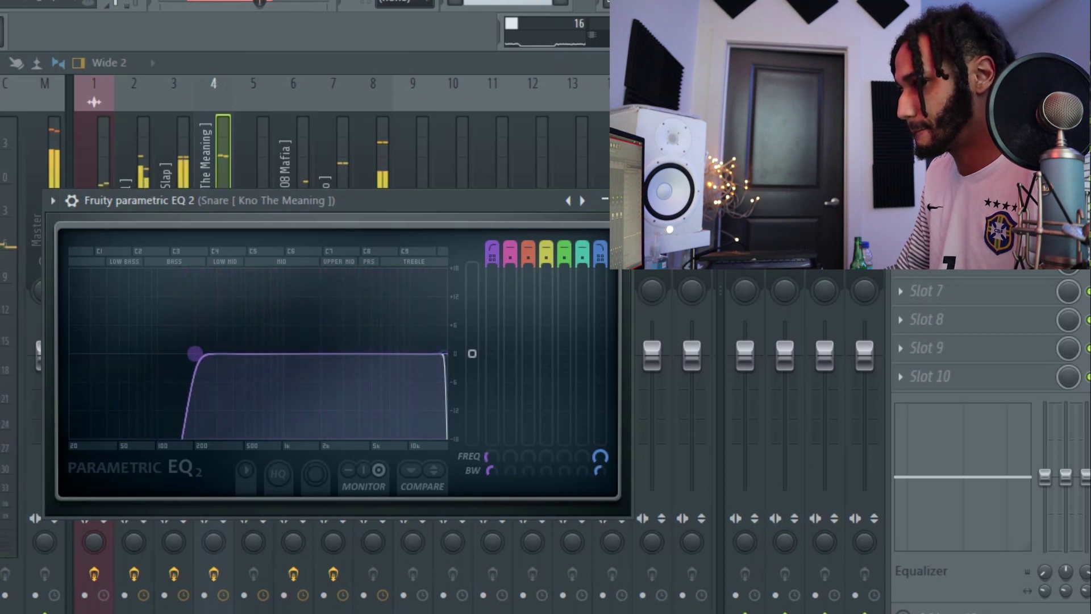
left_click_drag(445, 353, 414, 353)
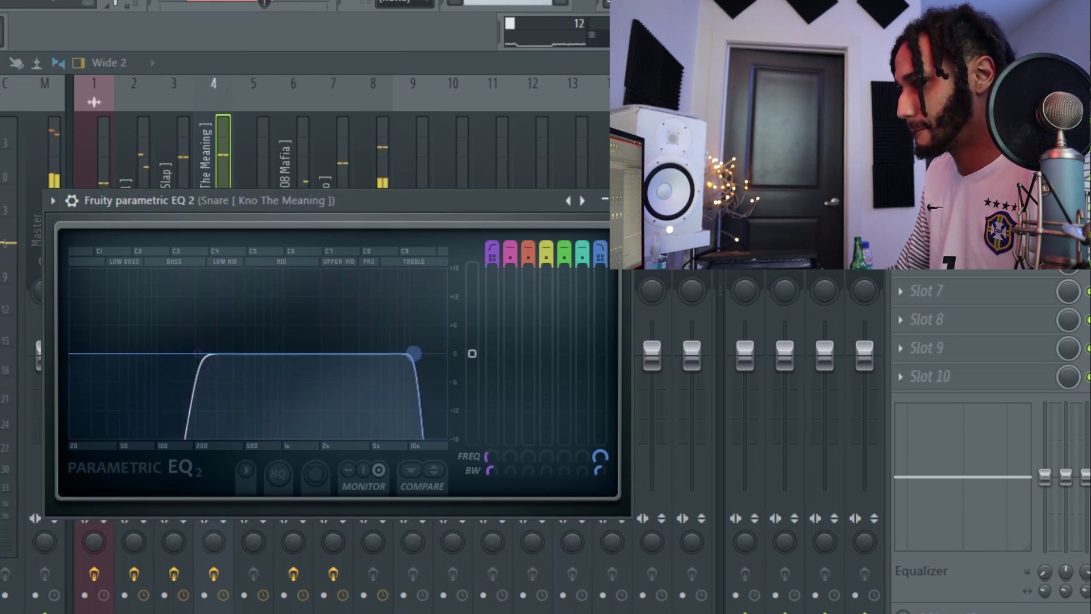
left_click(620, 200)
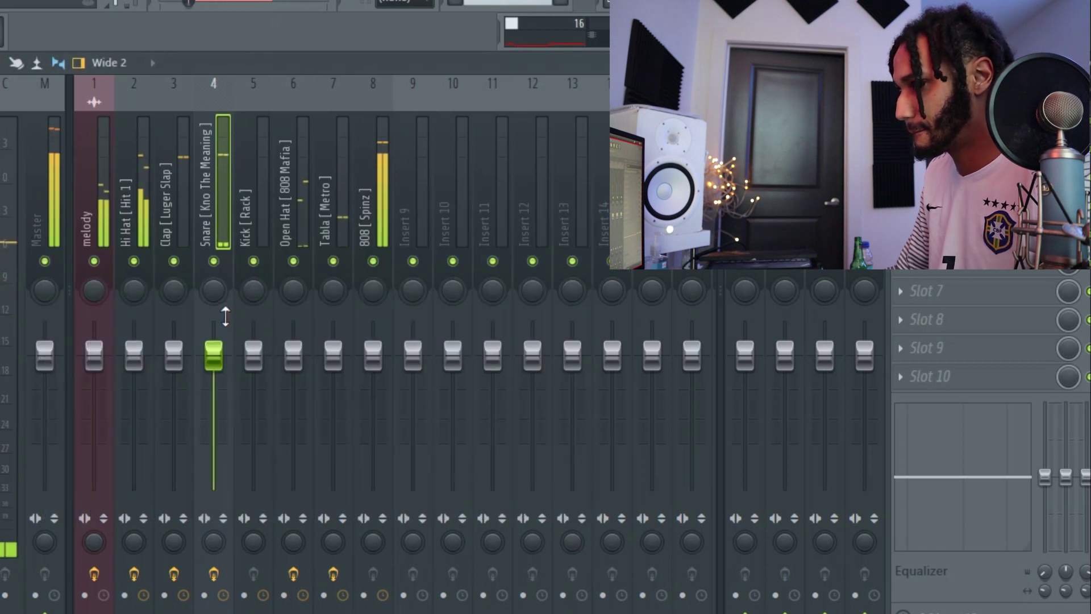
- Set the mixer levels to -2.7 dB for the snare, -0.7 dB for the melody and -5.0 dB for the hi-hat
left_click_drag(222, 358, 222, 368)
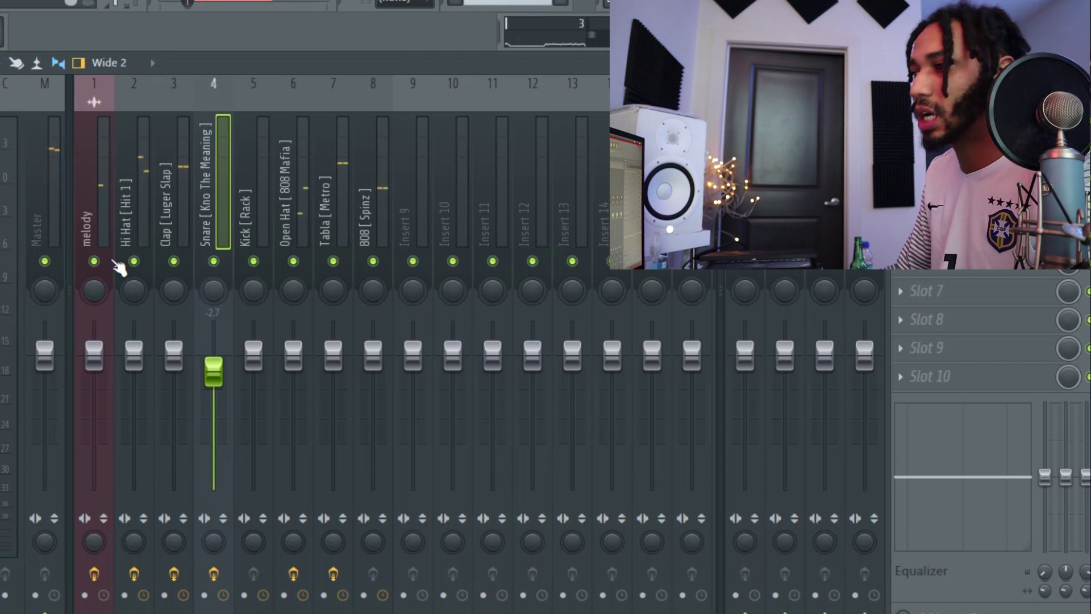
mouse_move(105, 358)
left_mouse_down()
mouse_move(105, 492)
mouse_move(97, 361)
left_mouse_up()
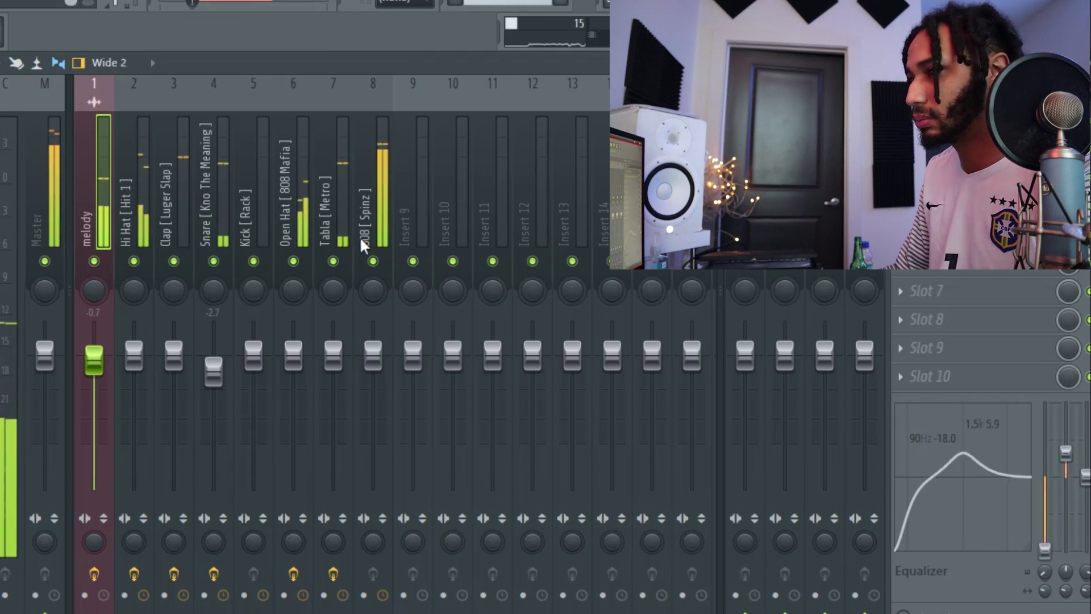
left_click(137, 213)
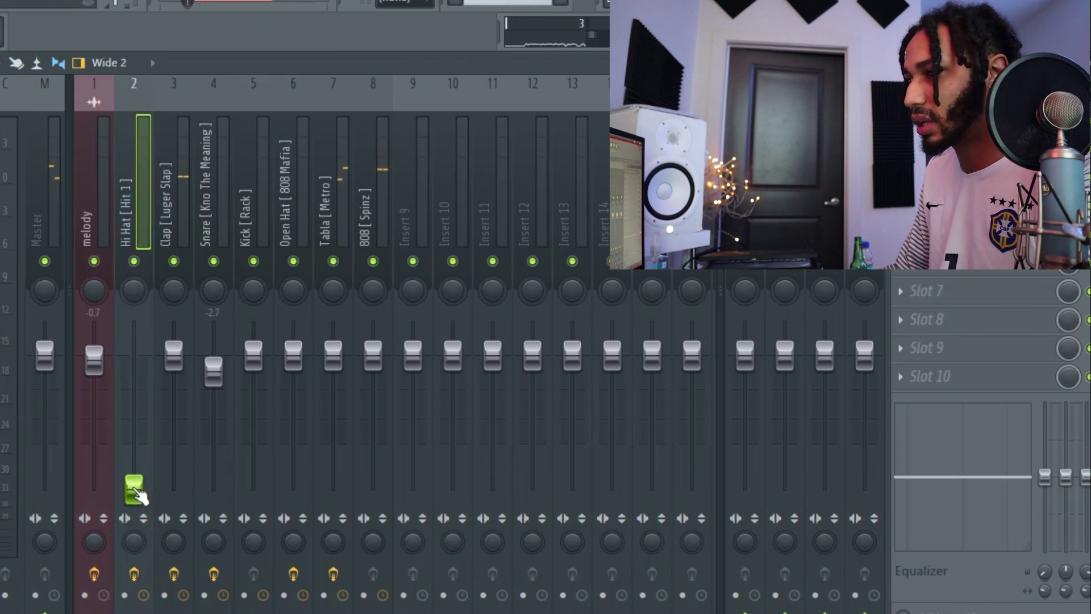
left_click_drag(137, 488, 134, 386)
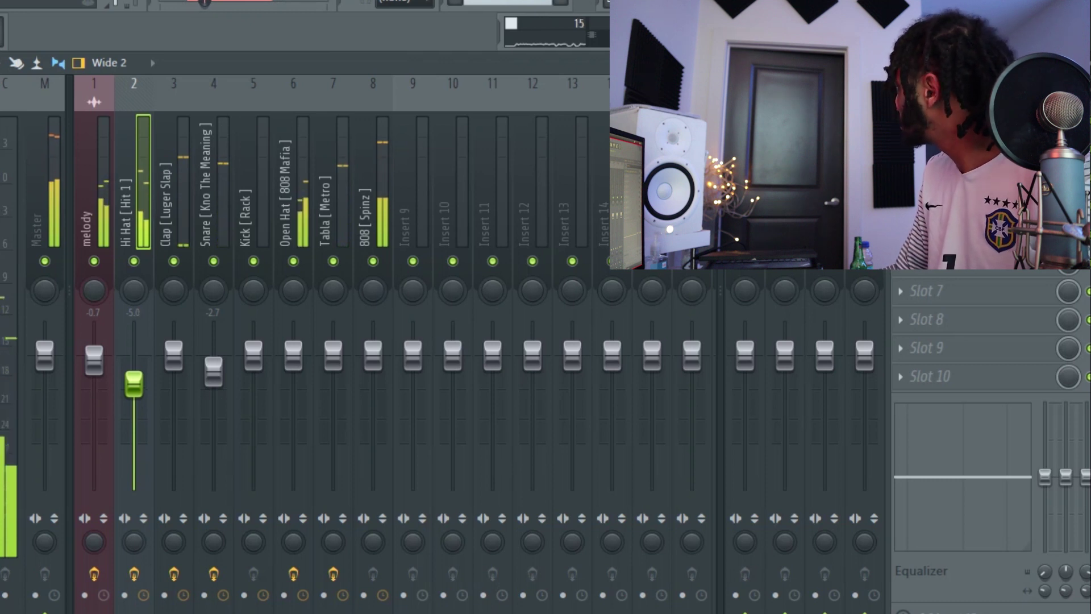
- Try different clap levels during playback, from silent up to 1.1 dB, and reset the clap fader to its default
left_click_drag(174, 355, 174, 490)
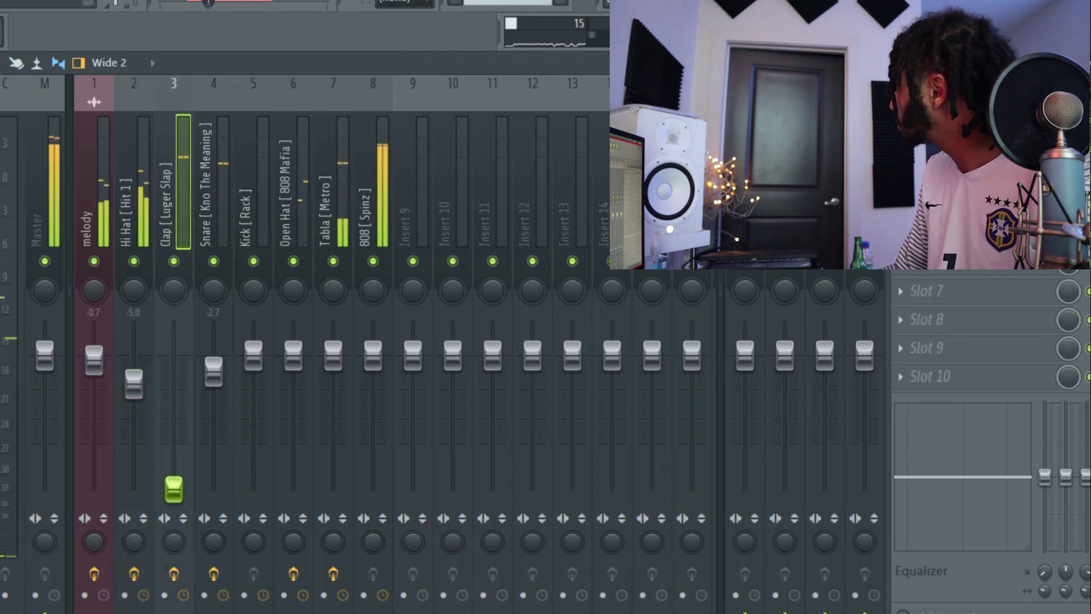
left_click_drag(174, 442, 174, 354)
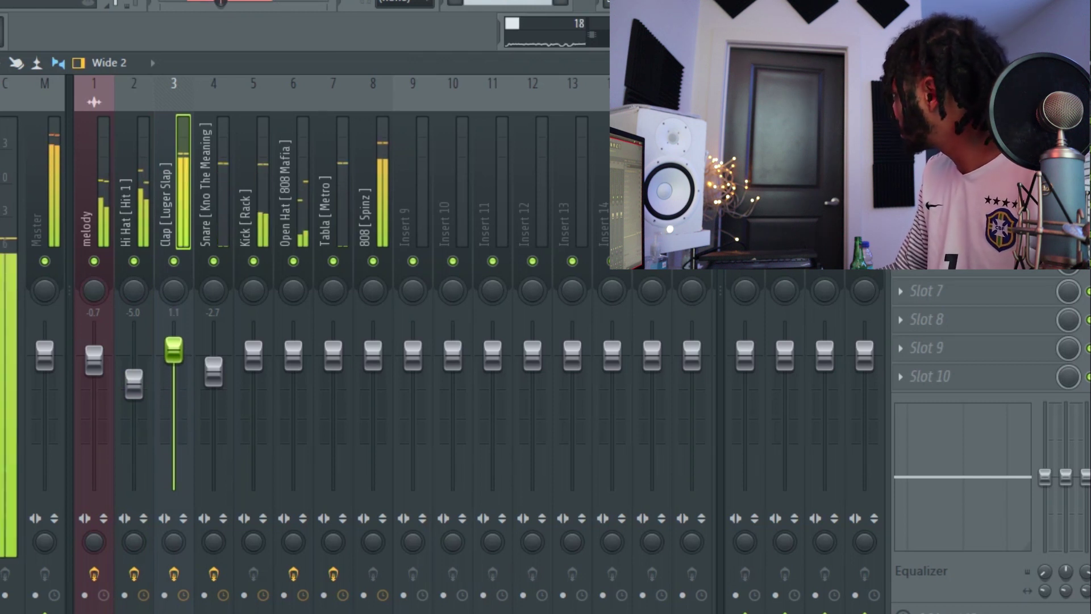
right_click(182, 355)
left_click(226, 362)
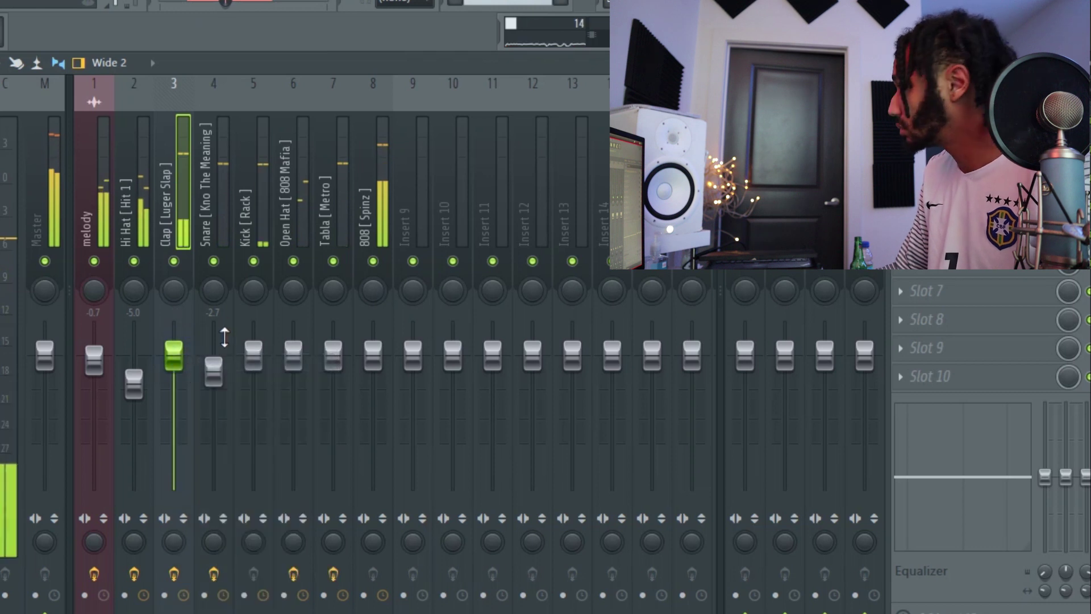
- Set the mixer levels to -5.8 dB for the snare, -6.2 dB for the hi-hat, -3.6 dB for the open hat and -4.5 dB for the tabla
left_click_drag(221, 389, 212, 362)
left_click_drag(134, 384, 134, 391)
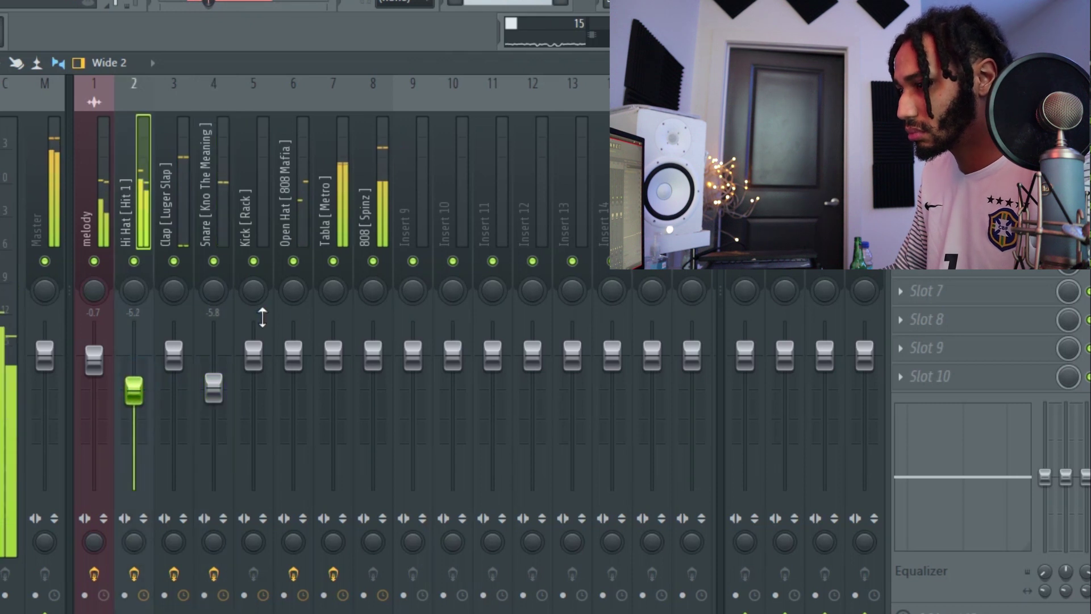
left_click(297, 226)
mouse_move(294, 355)
left_mouse_down()
mouse_move(293, 487)
mouse_move(293, 377)
left_mouse_up()
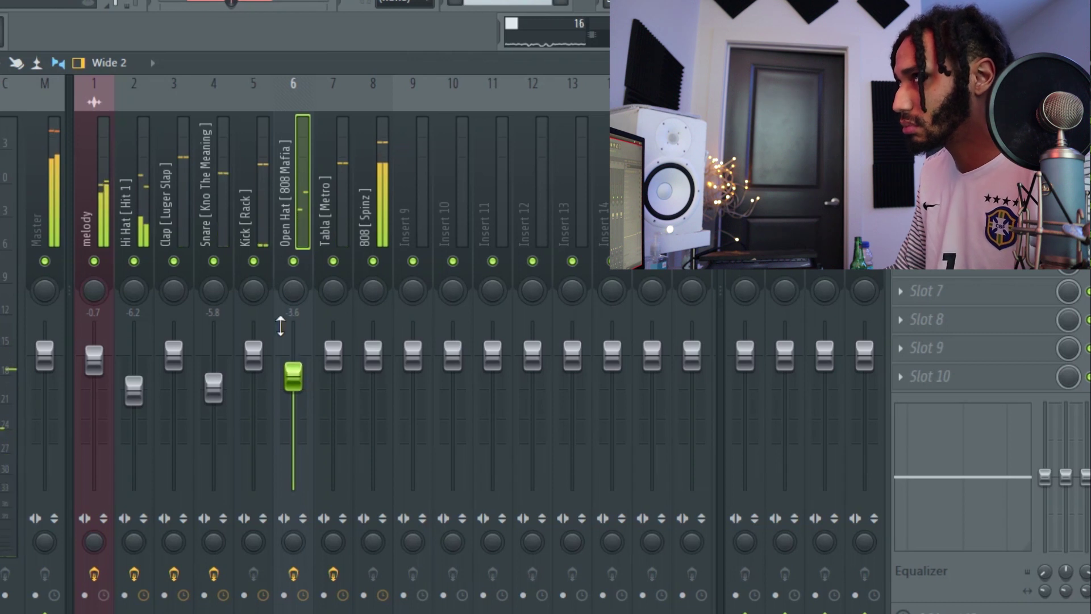
left_click_drag(332, 355, 333, 401)
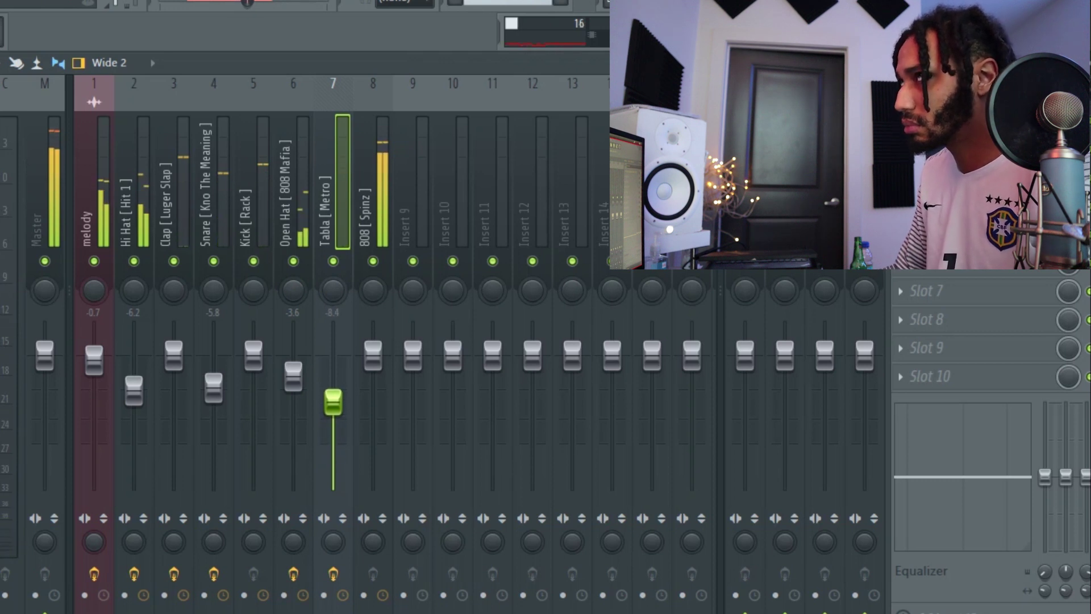
left_click_drag(333, 401, 333, 399)
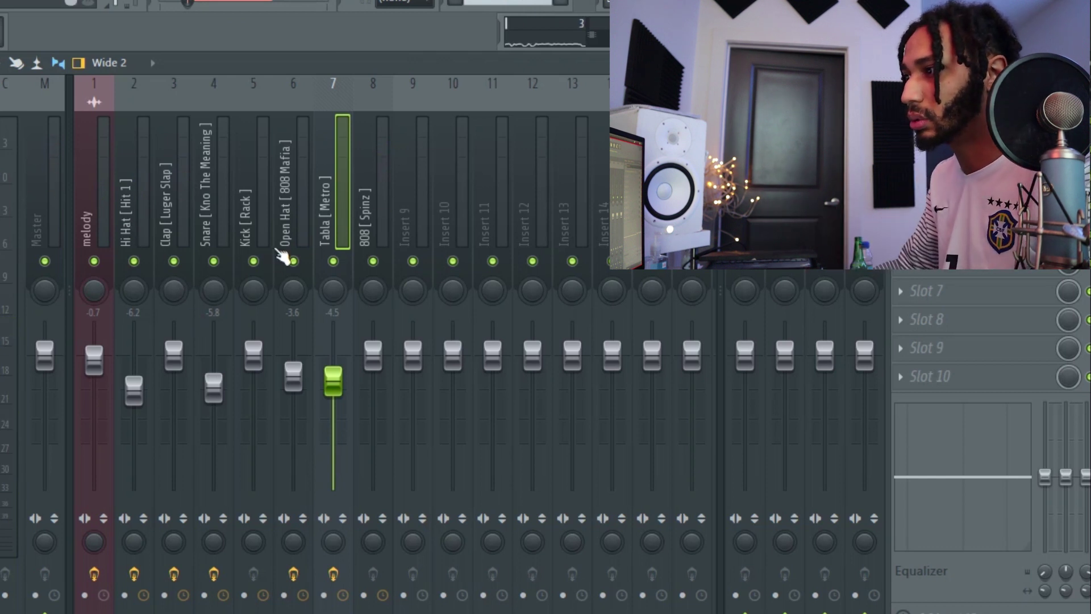
- Pan the Open Hat mixer track slightly to the left channel
left_click(298, 228)
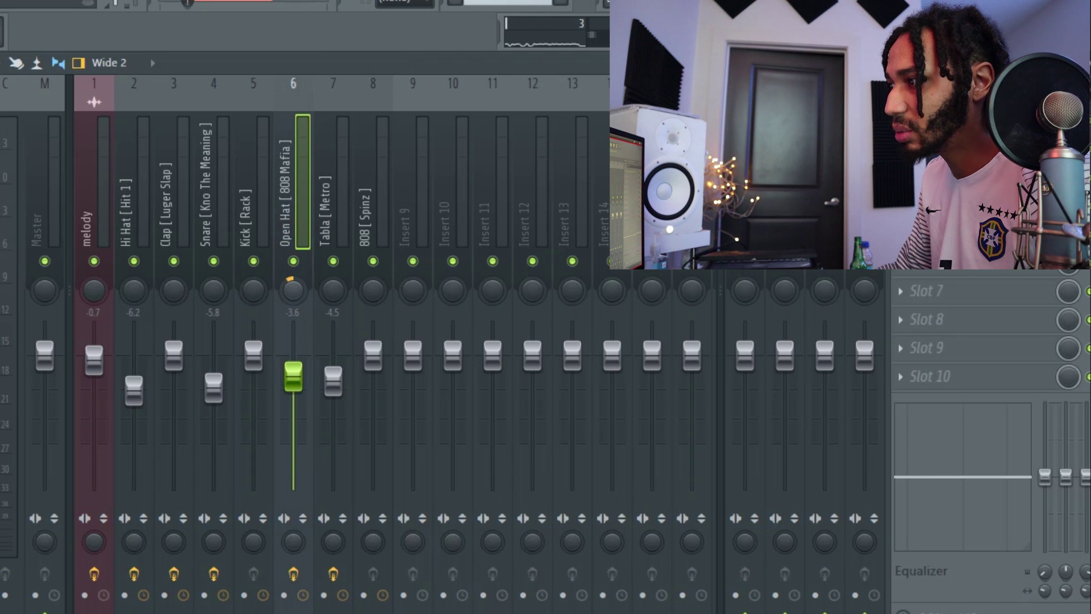
right_click(290, 293)
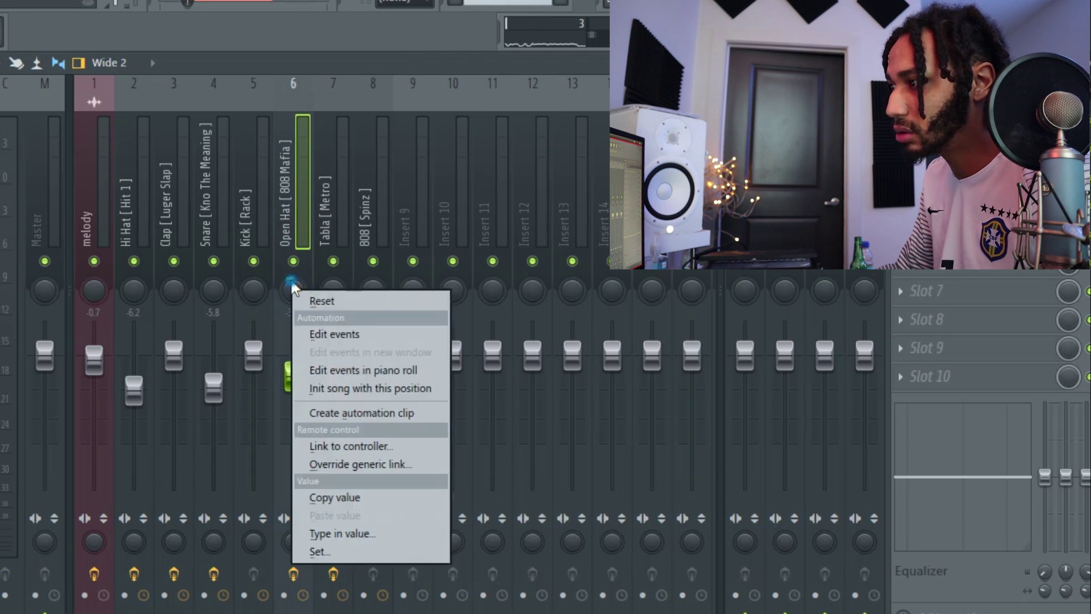
left_click(290, 281)
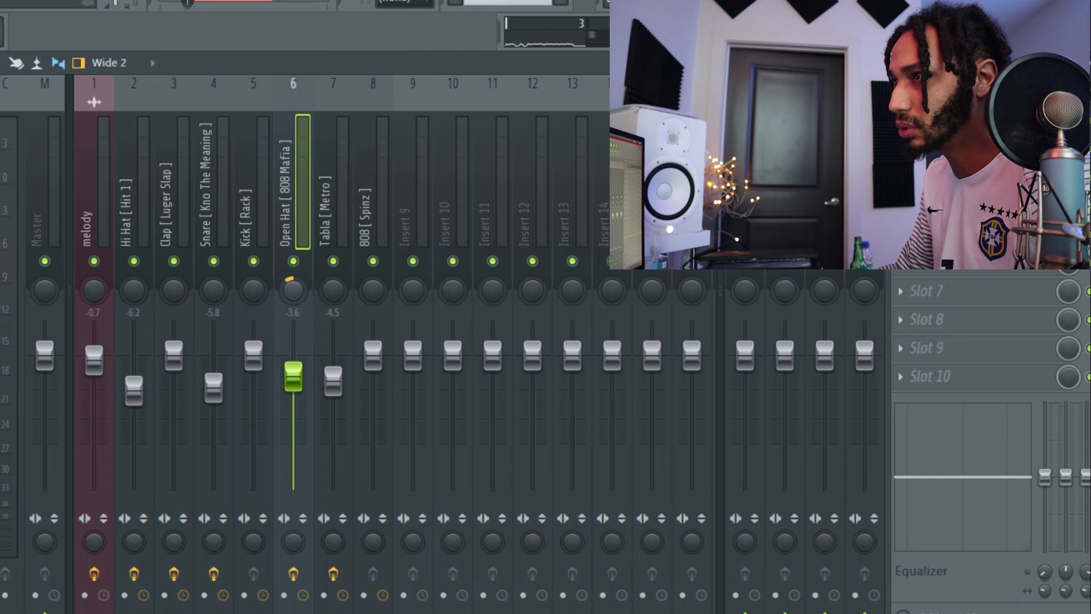
- Pan the Tabla mixer track slightly to the right channel, then return to the playlist
left_click(335, 232)
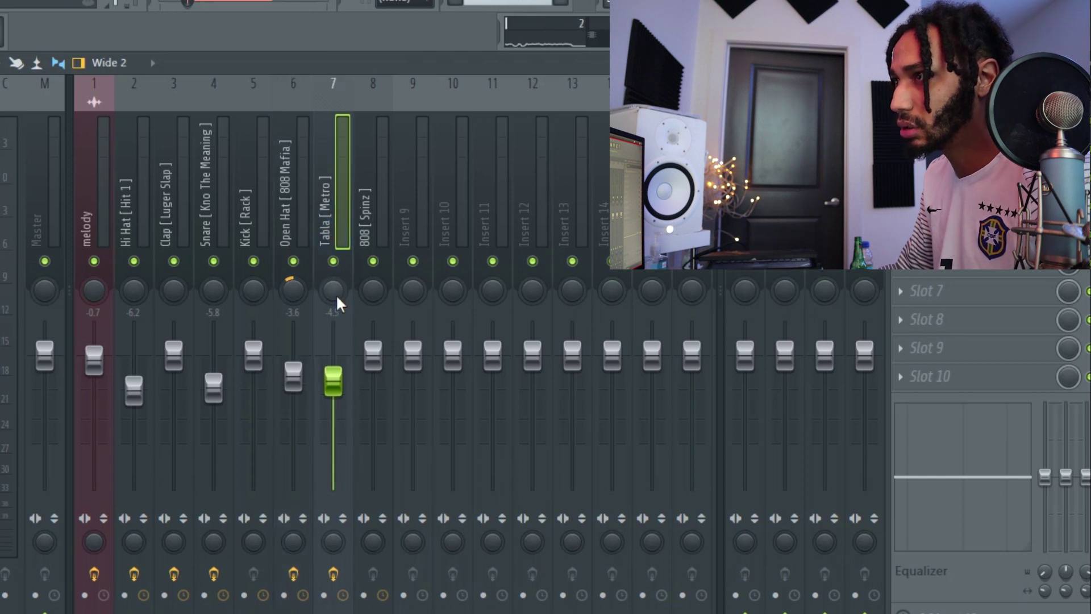
left_click_drag(334, 291, 333, 285)
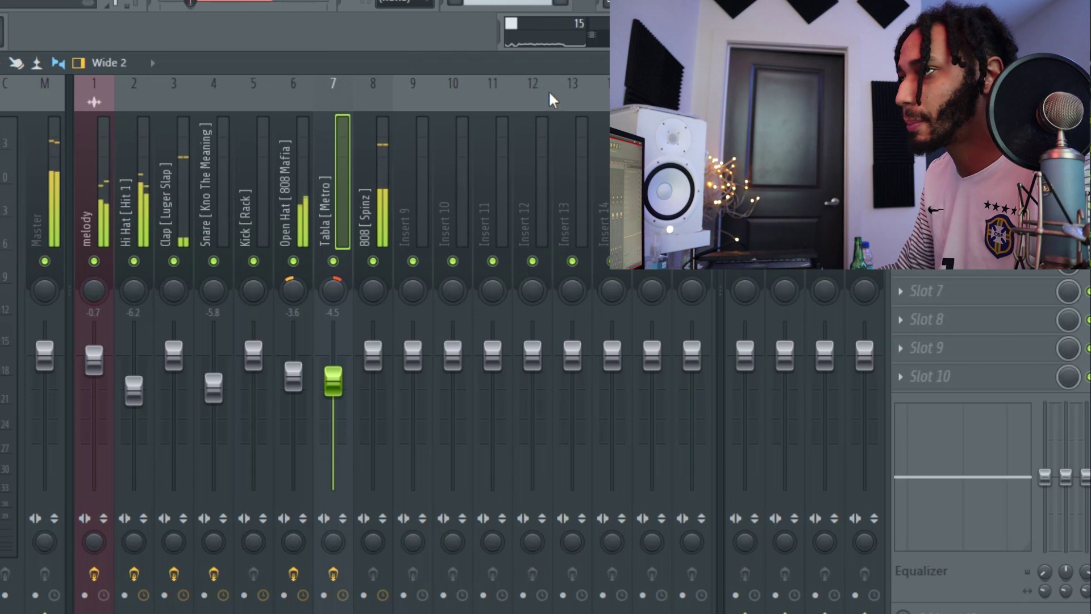
left_click(101, 221)
key("F9")
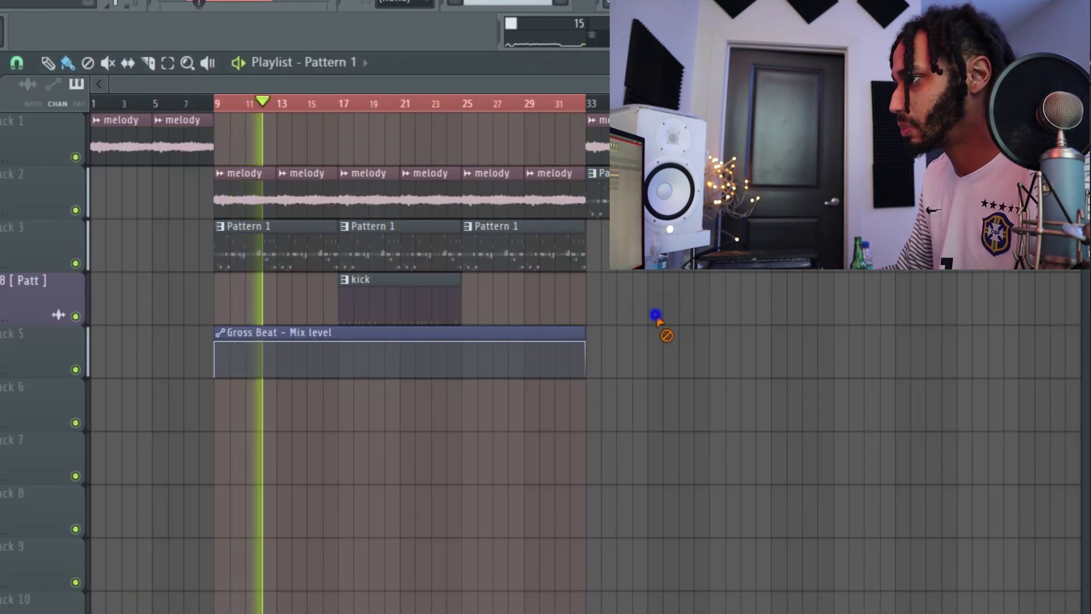
- Stop playback and clear the time selection covering bars 9 to 33 in the playlist
key("space")
key("ctrl+d")
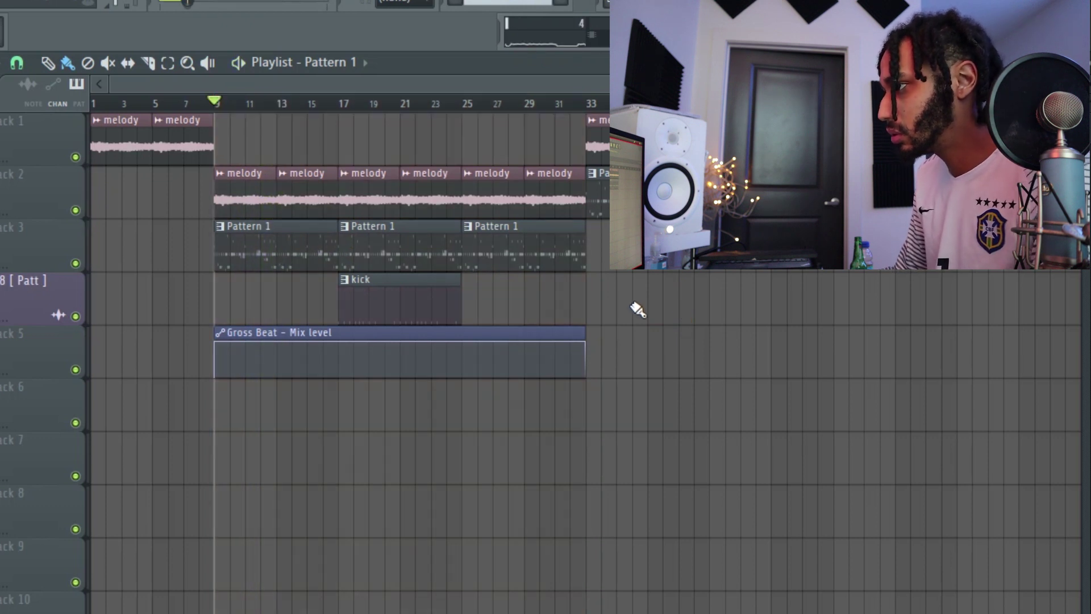
mouse_move(1084, 86)
left_mouse_down()
mouse_move(1088, 104)
mouse_move(1084, 91)
left_mouse_up()
scroll(408, 220, "down", 1)
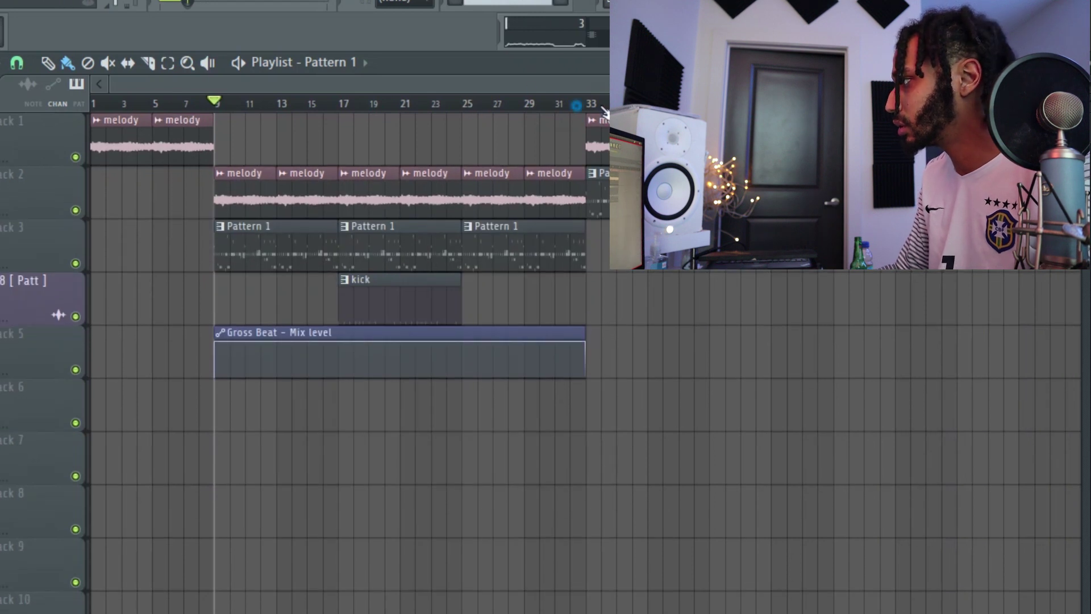
- Copy the kick pattern clip to bar 33 on its track and duplicate it once directly after
key("space")
left_click_drag(254, 205, 591, 385)
left_click_drag(266, 195, 555, 307)
left_click(407, 292)
left_click_drag(406, 292, 628, 309)
key("ctrl+b")
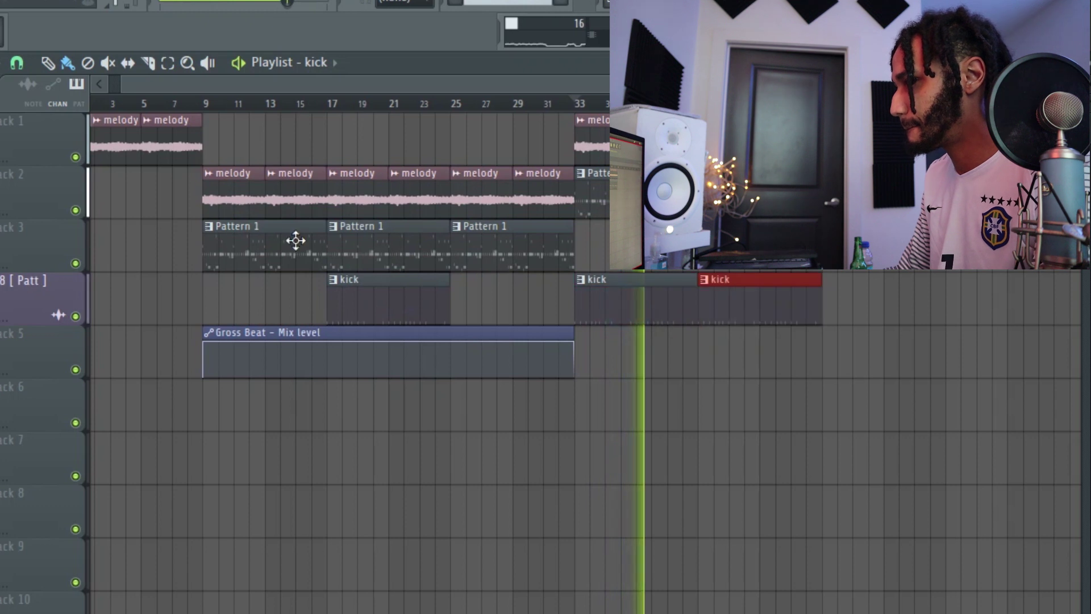
- Copy the melody, Pattern 1, kick and Gross Beat automation clips of bars 9 to 33 to bar 49
left_click_drag(219, 168, 540, 378)
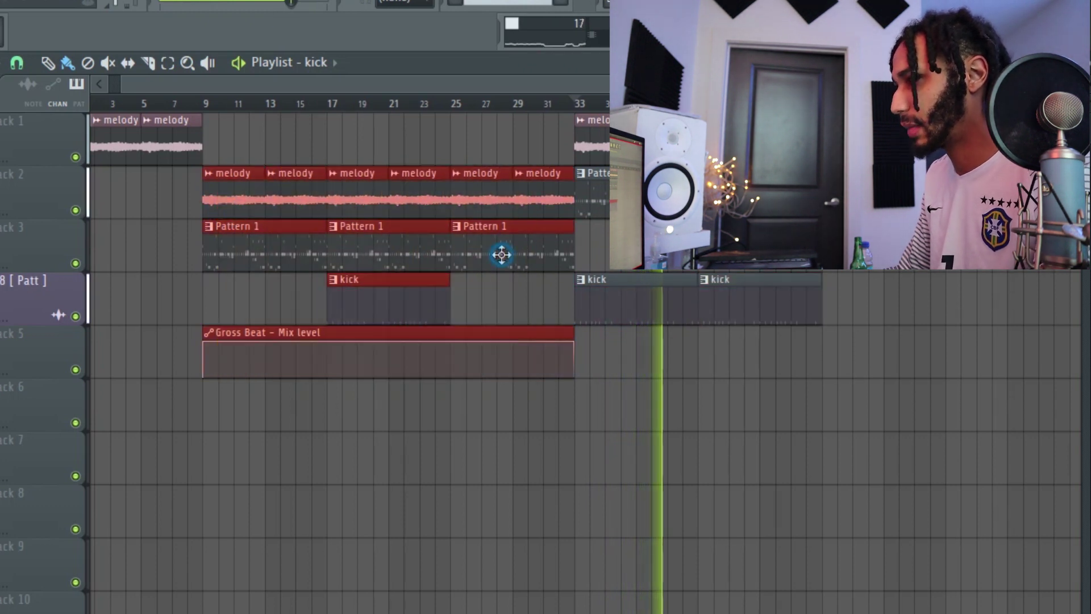
left_click_drag(501, 254, 1018, 303)
left_click(783, 309, "ctrl")
scroll(739, 289, "down", 3)
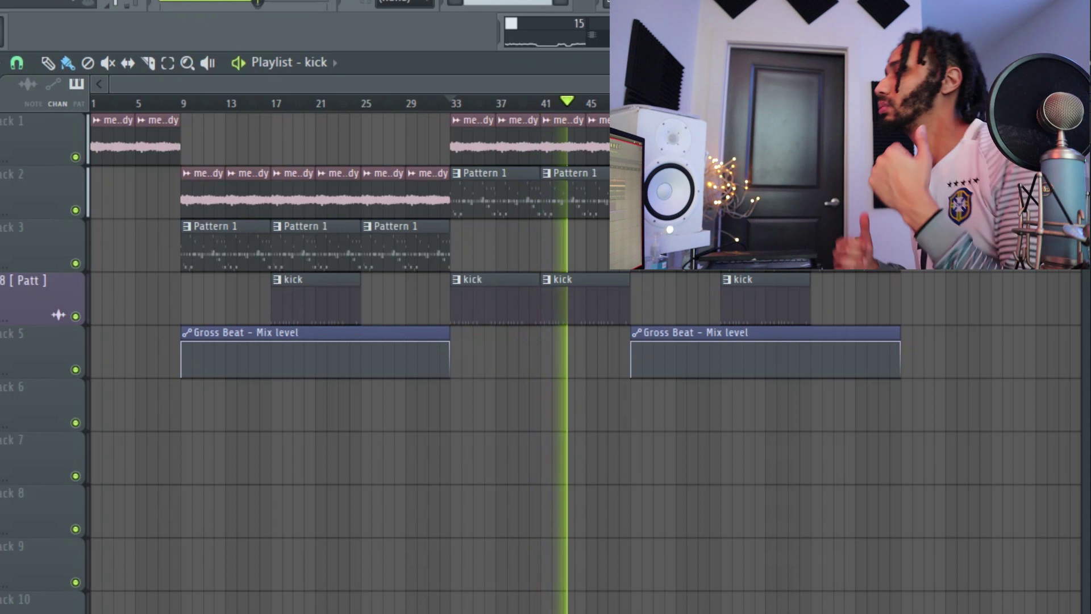
- Solo playlist track 1 during playback, bring all tracks back in and stop playback
left_click(77, 157, "ctrl")
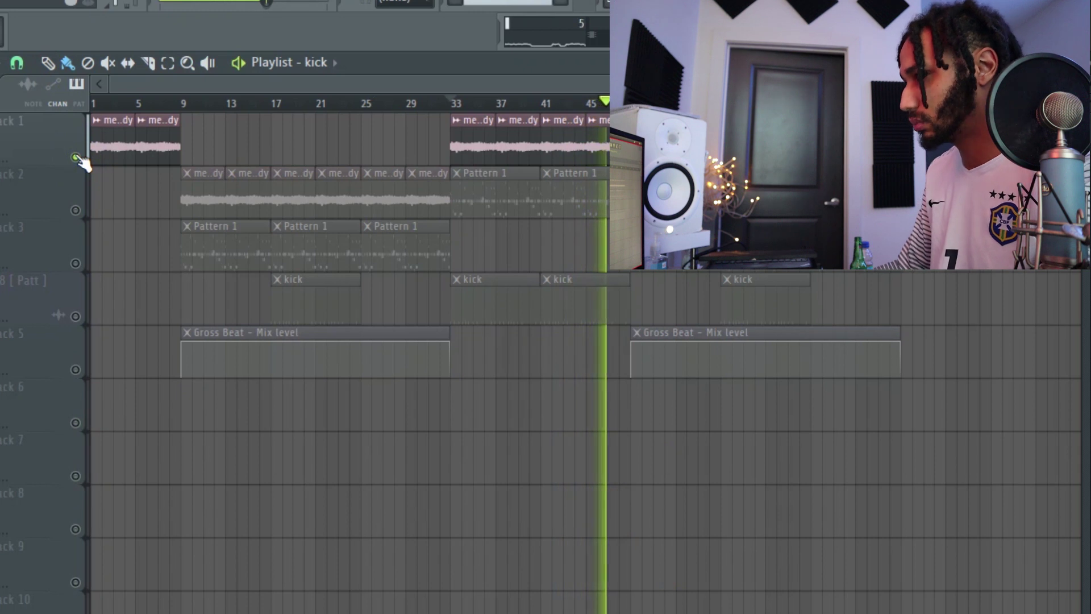
right_click(77, 157)
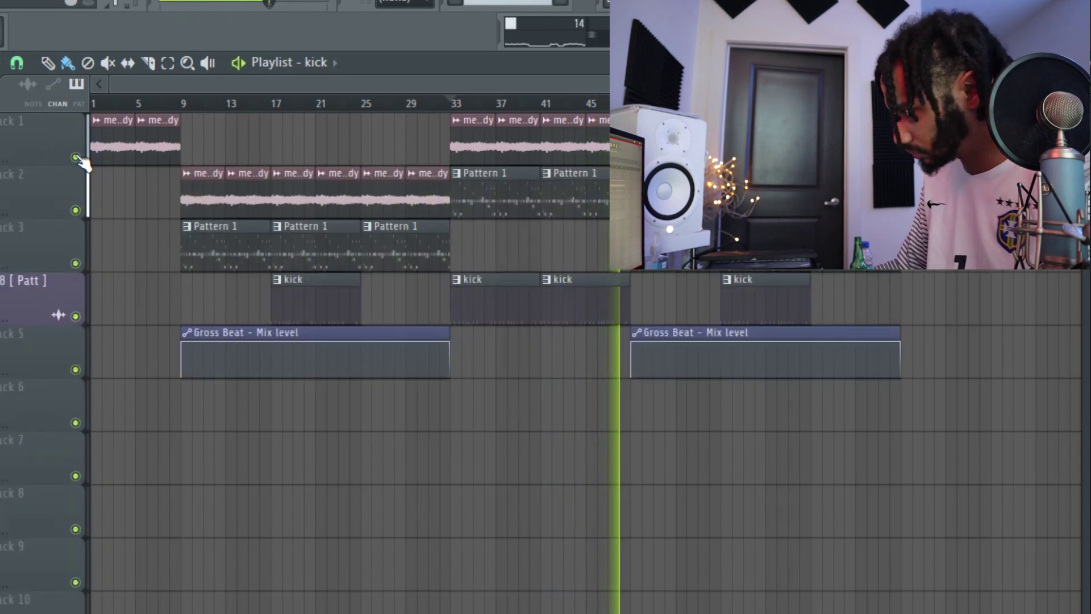
key("space")
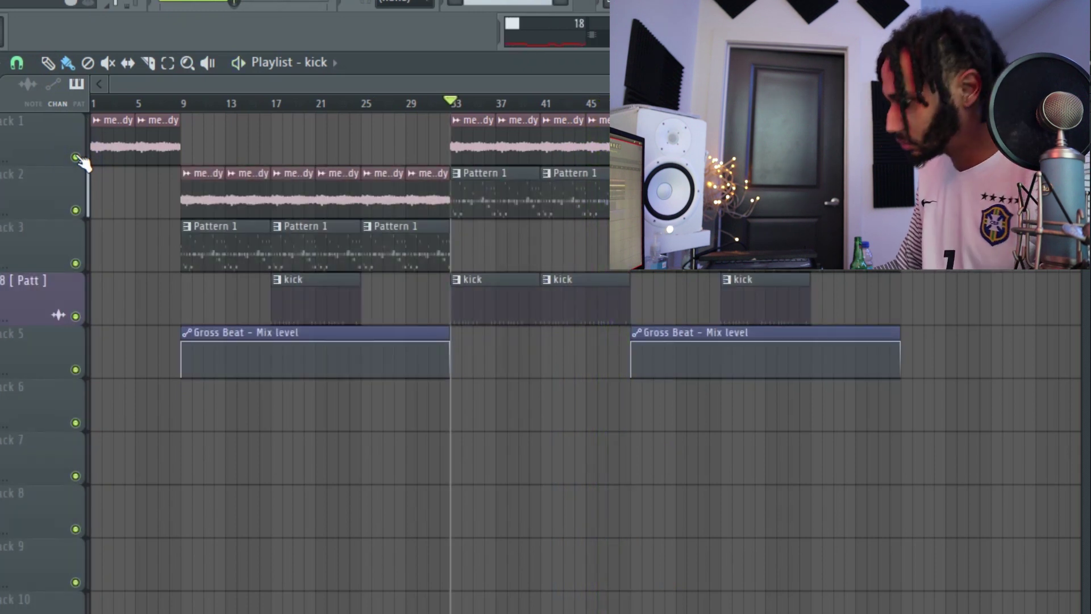